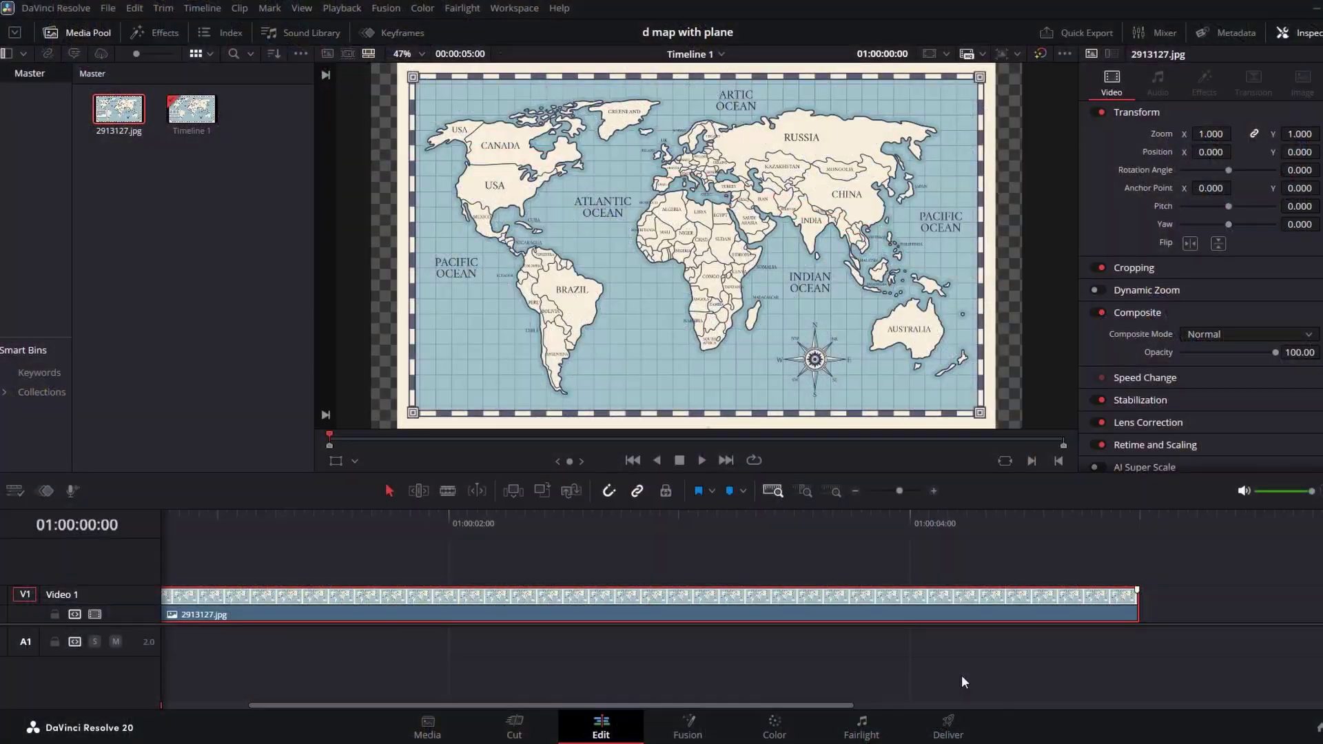
Step: Move the world map clip to the Fusion page to show its MediaIn1 to MediaOut1 graph
click(697, 735)
Step: Add a Background node to the map's graph and set its Alpha to 0
click(688, 728)
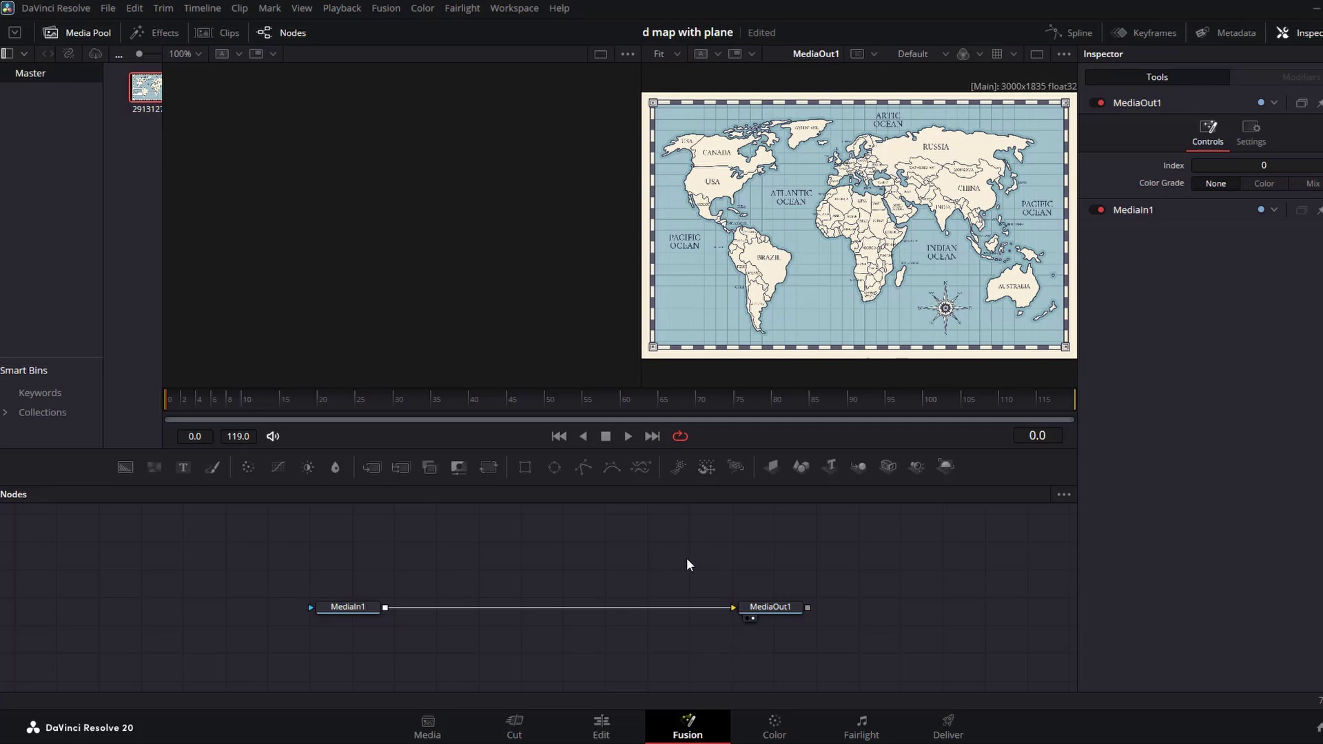
key(shift+space)
text(back)
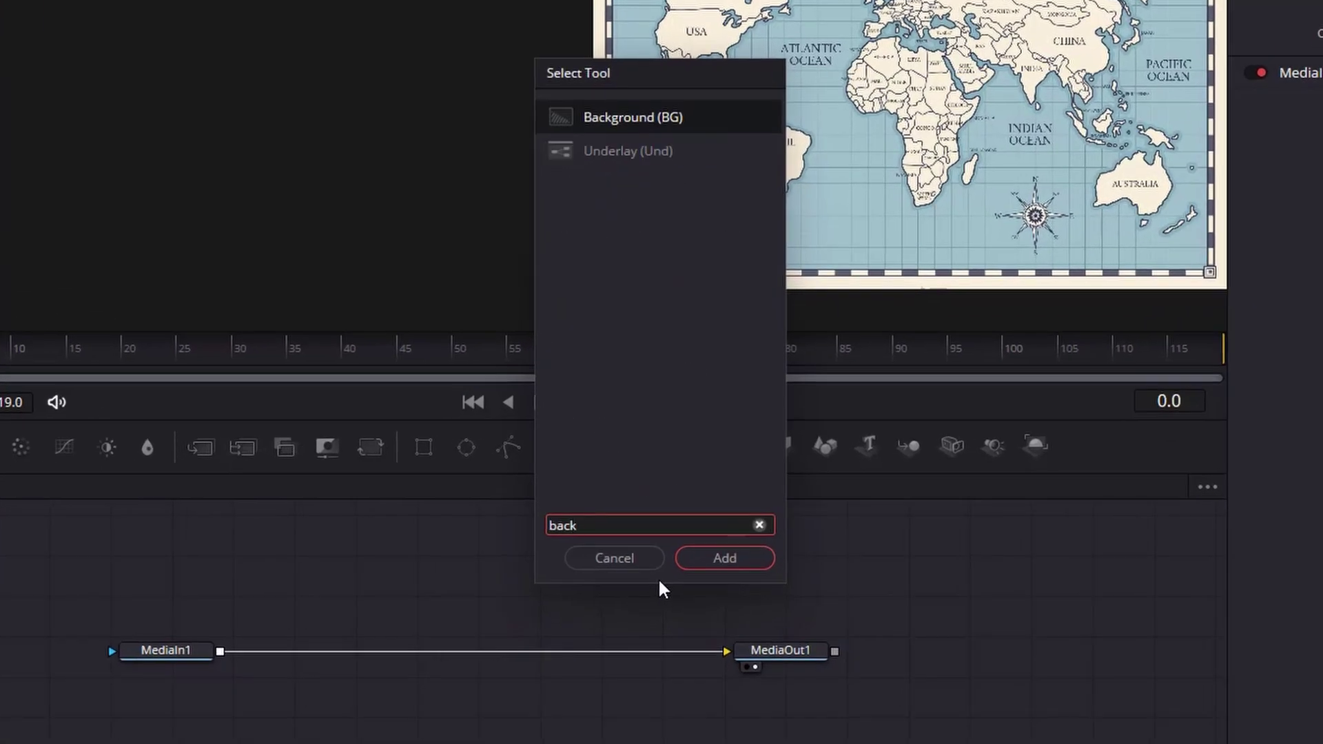
key(Return)
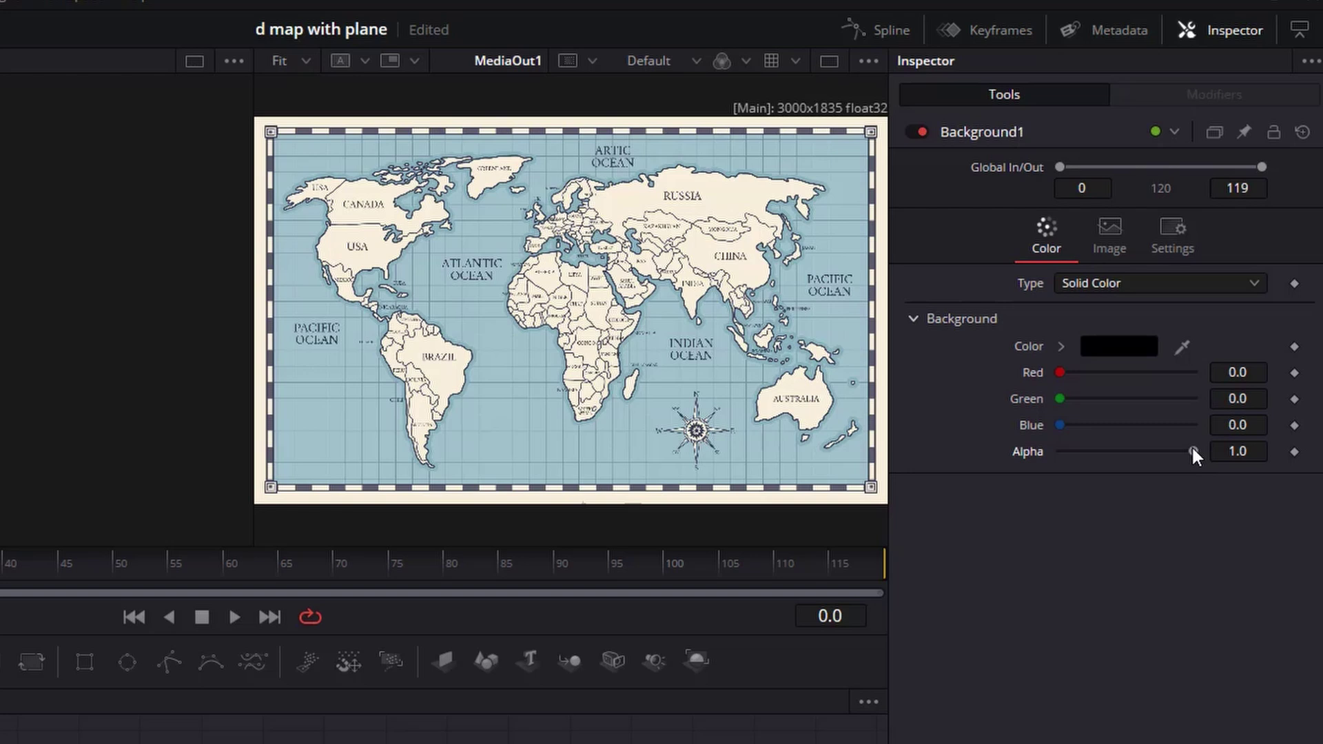
drag(1193, 451, 1047, 452)
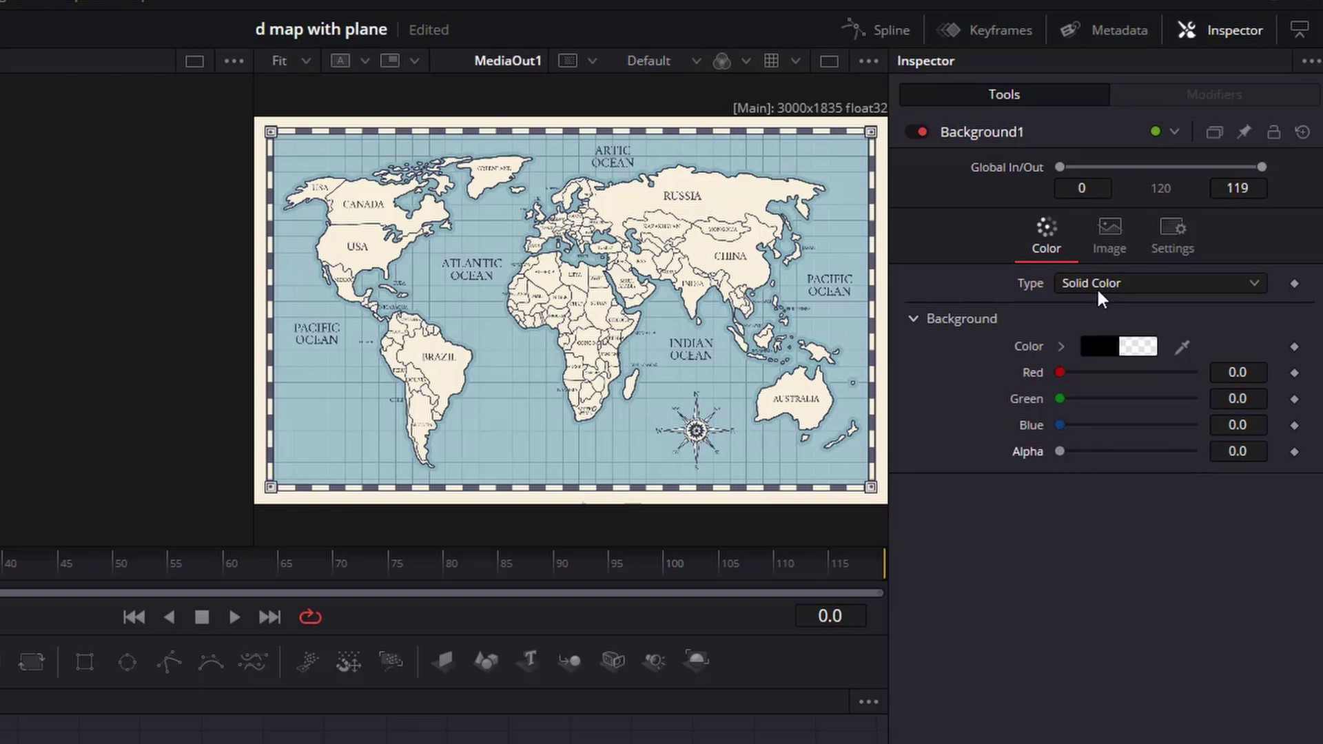
Step: Turn off Auto Resolution and size the background to 1920×1080
click(1113, 265)
click(1065, 426)
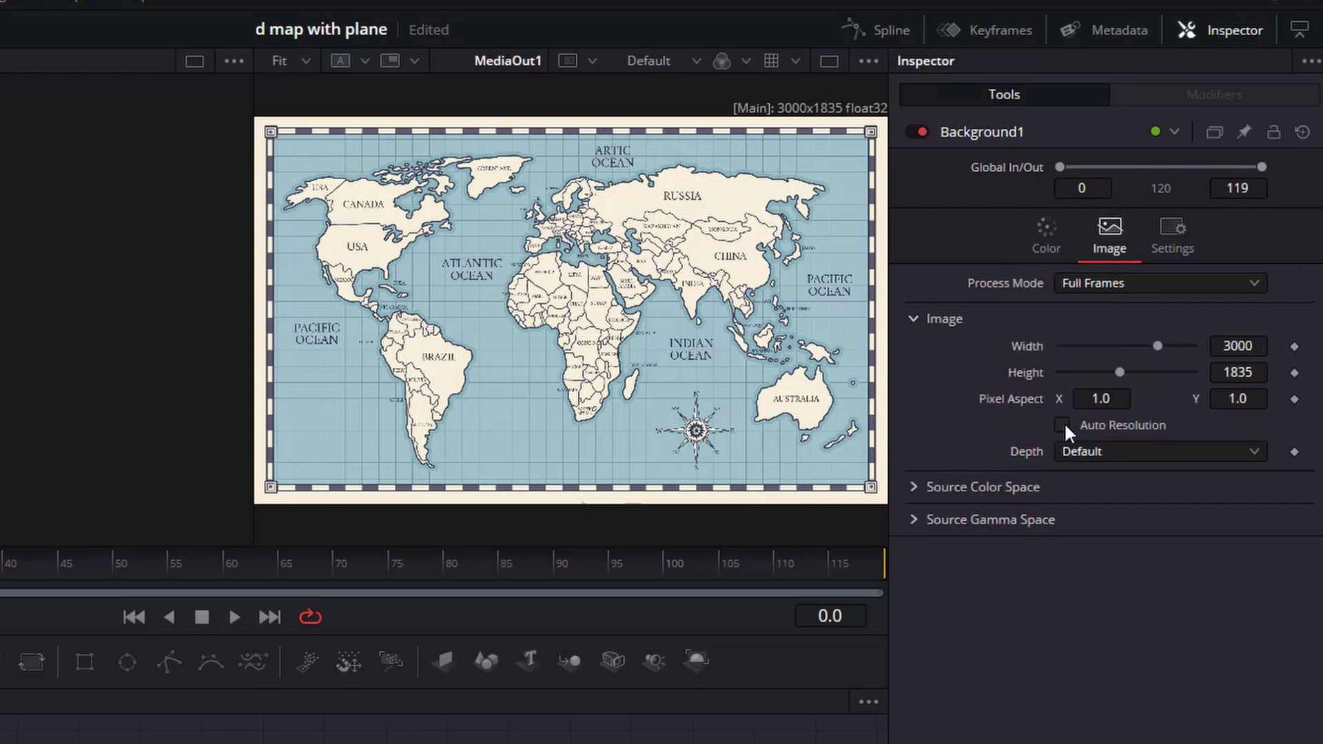
click(1227, 347)
text(1920)
key(Tab)
text(1080)
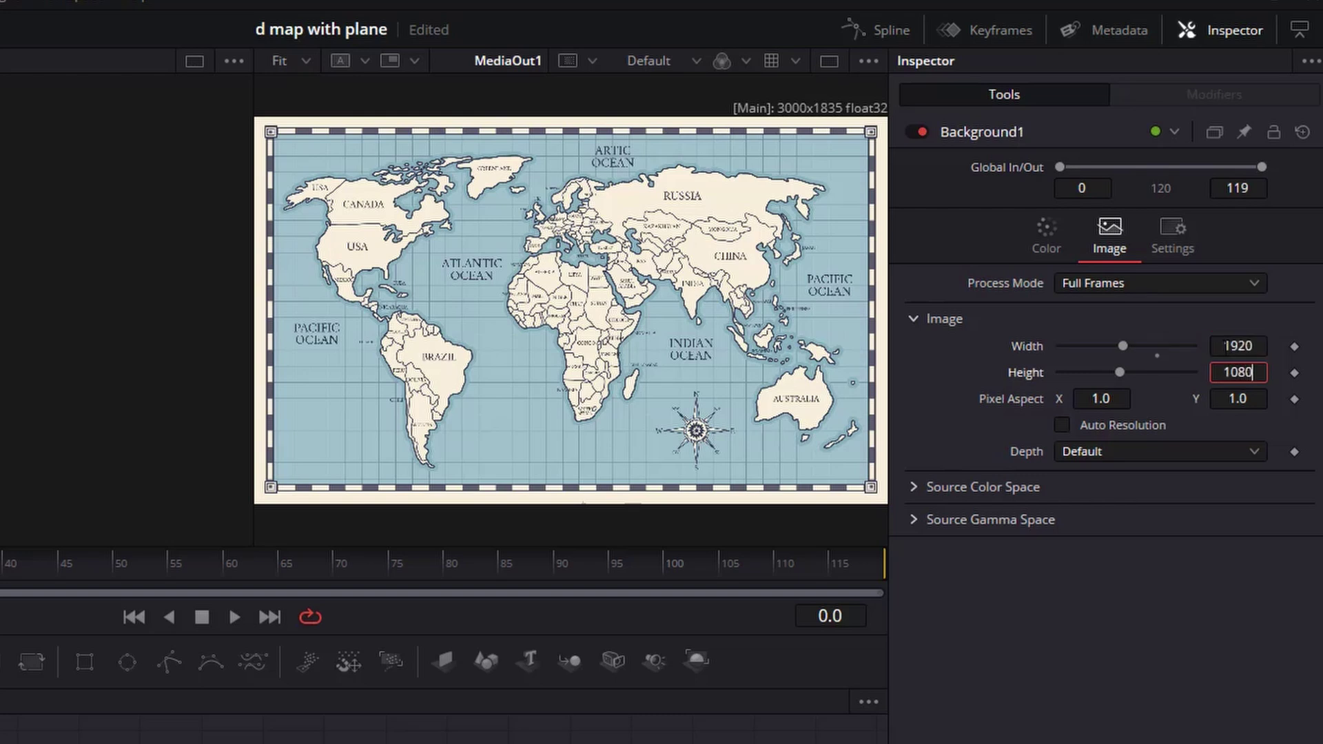
key(Tab)
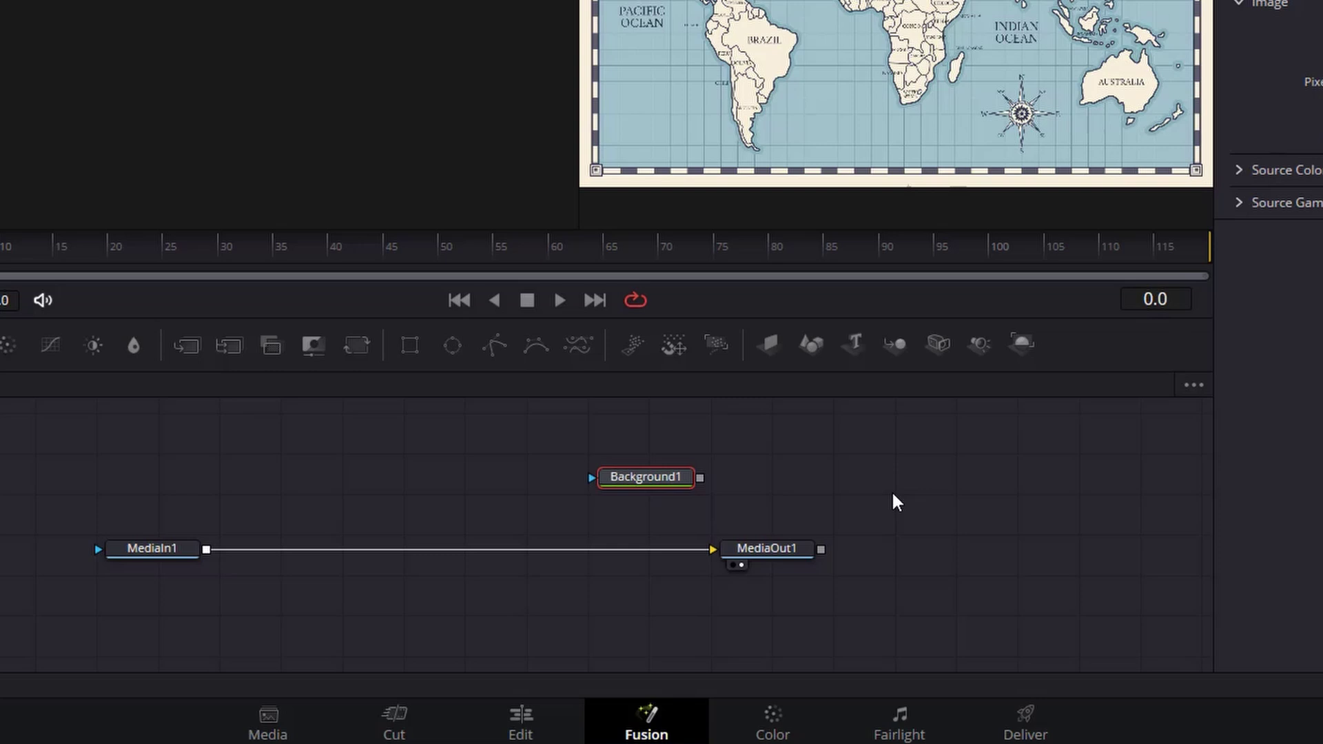
Step: Merge MediaIn1 with Background1 into Merge1, wire Merge1 to MediaOut1, and return to Edit
drag(713, 549, 250, 486)
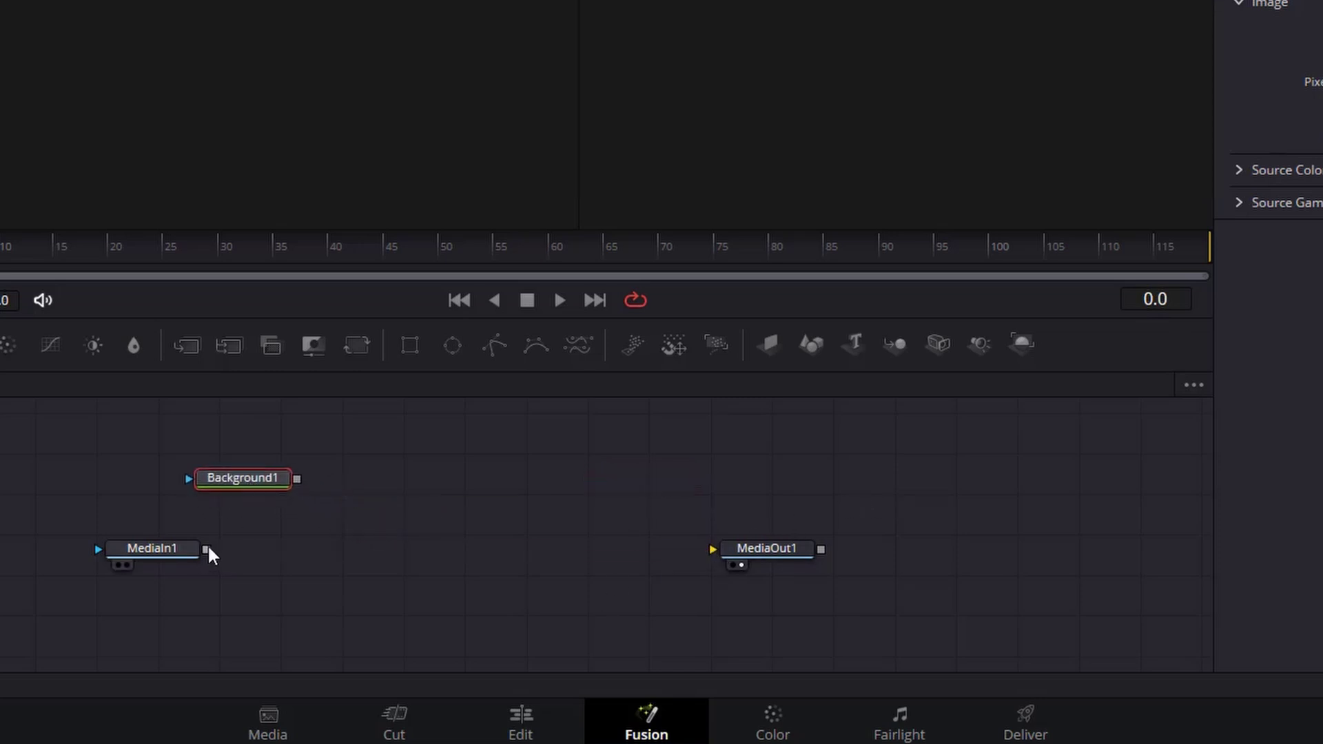
drag(207, 550, 290, 494)
drag(329, 549, 712, 549)
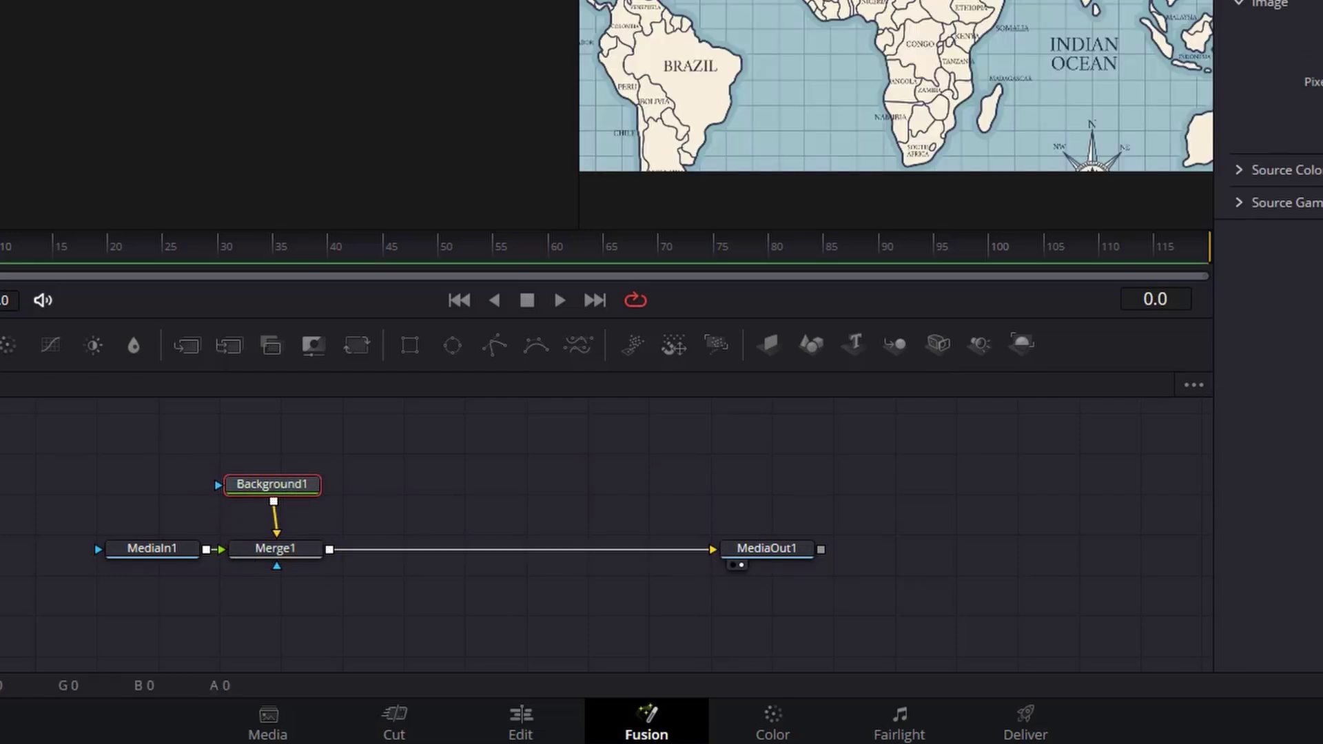
click(526, 719)
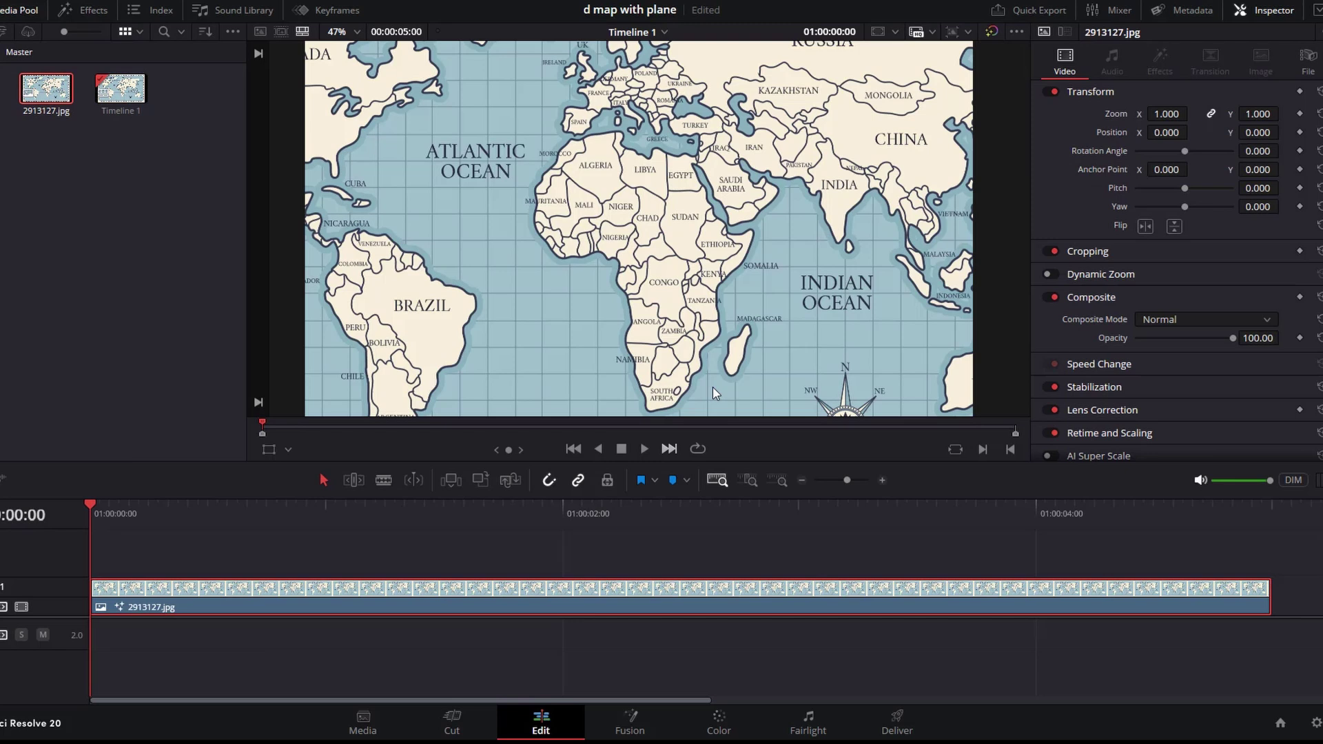
Step: Insert a Color Corrector after MediaIn1 and lower its Lift to about -0.3
click(635, 731)
click(377, 550)
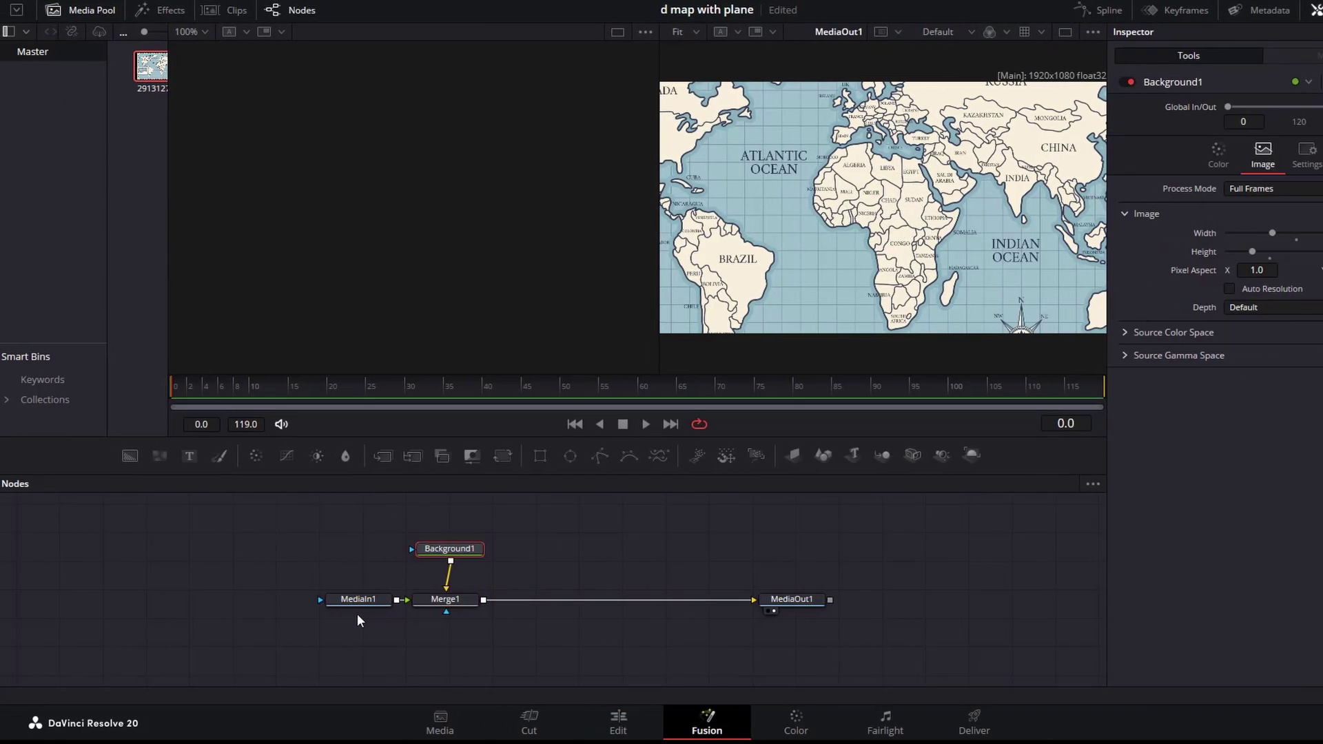
drag(359, 600, 96, 598)
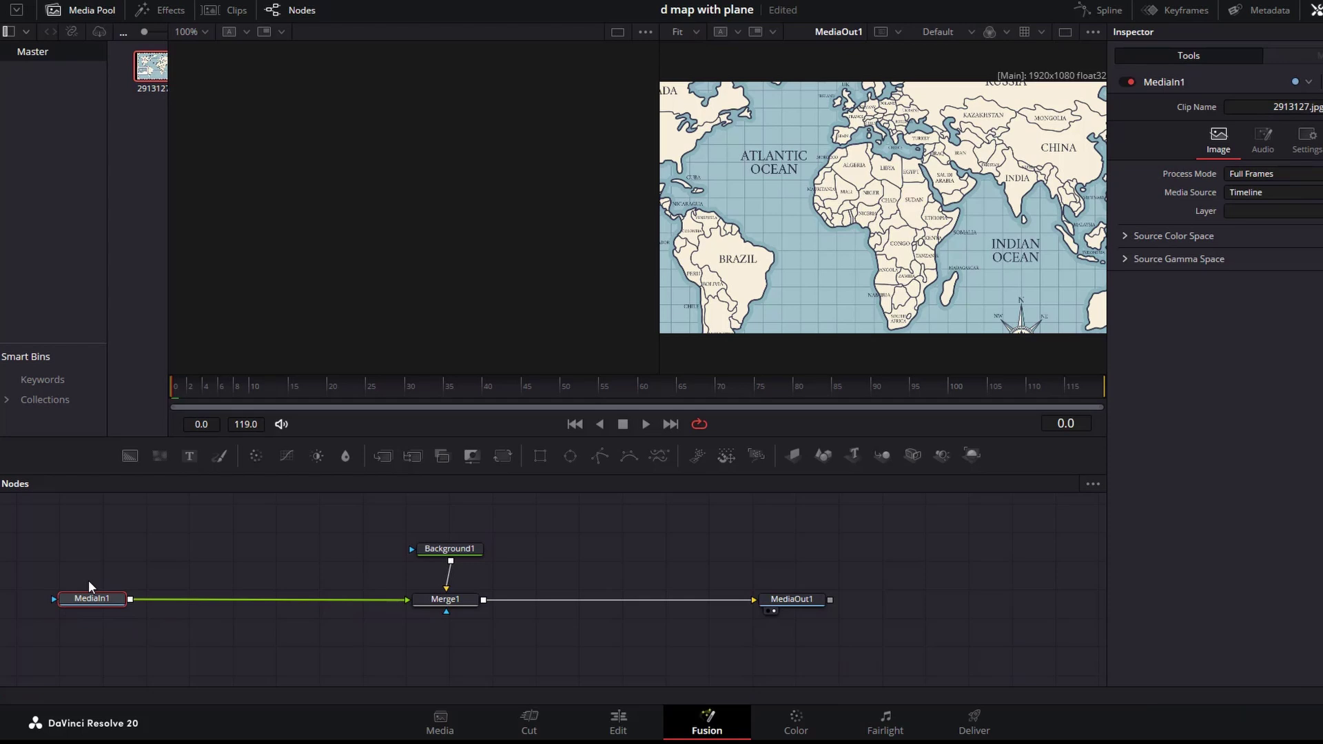
key(shift+space)
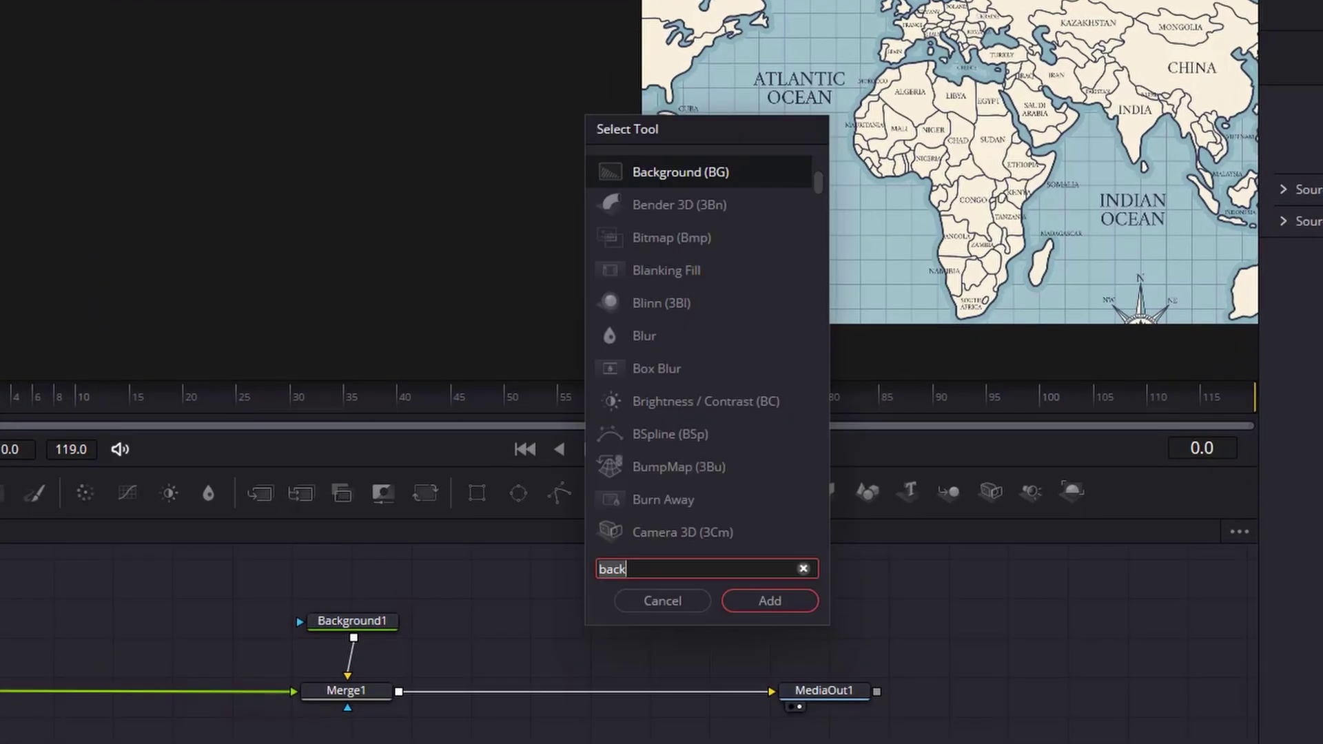
text(color)
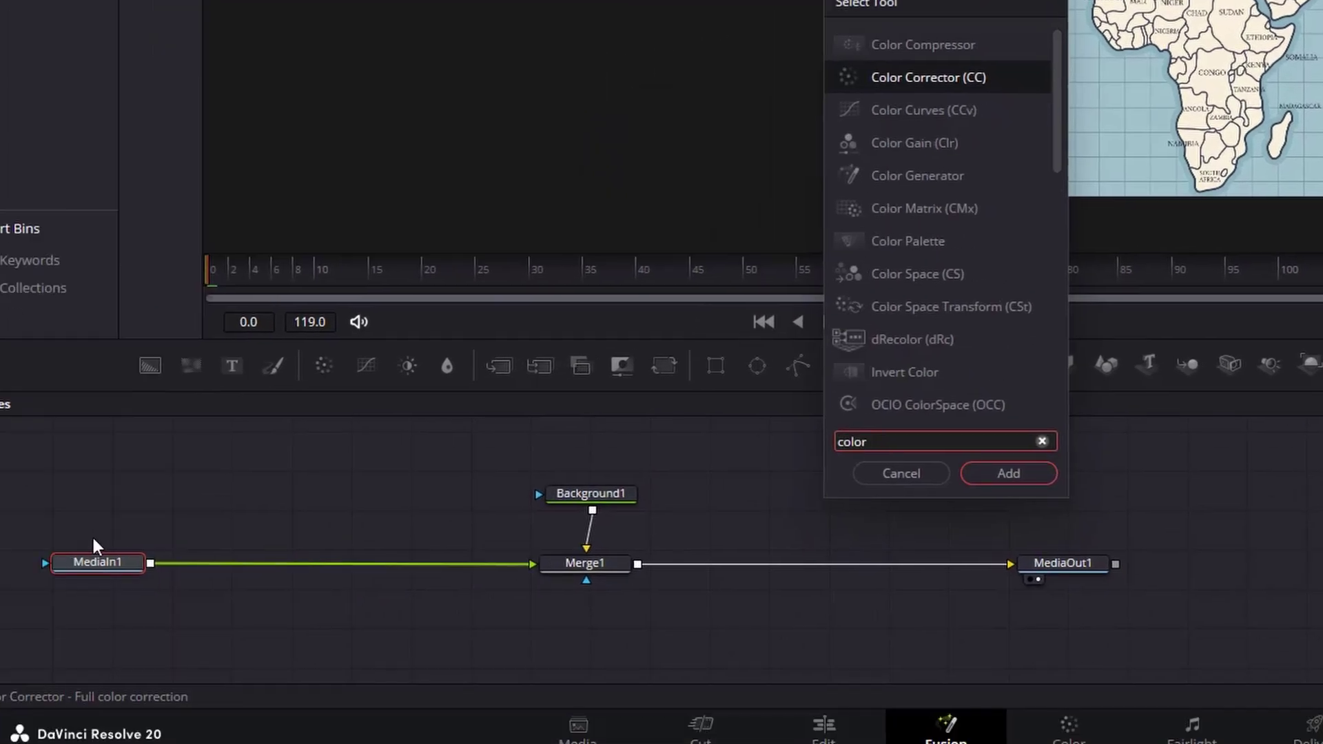
key(Return)
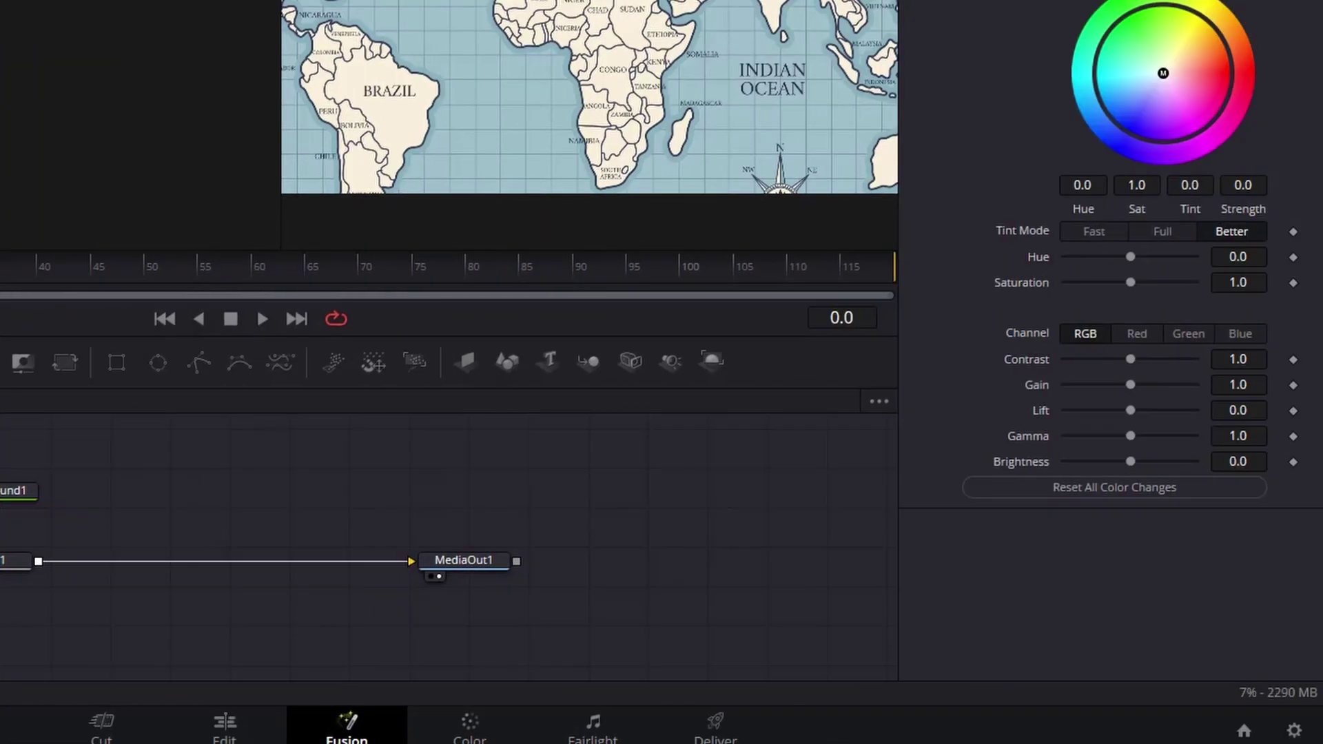
drag(1131, 408, 1111, 410)
drag(1132, 282, 1115, 290)
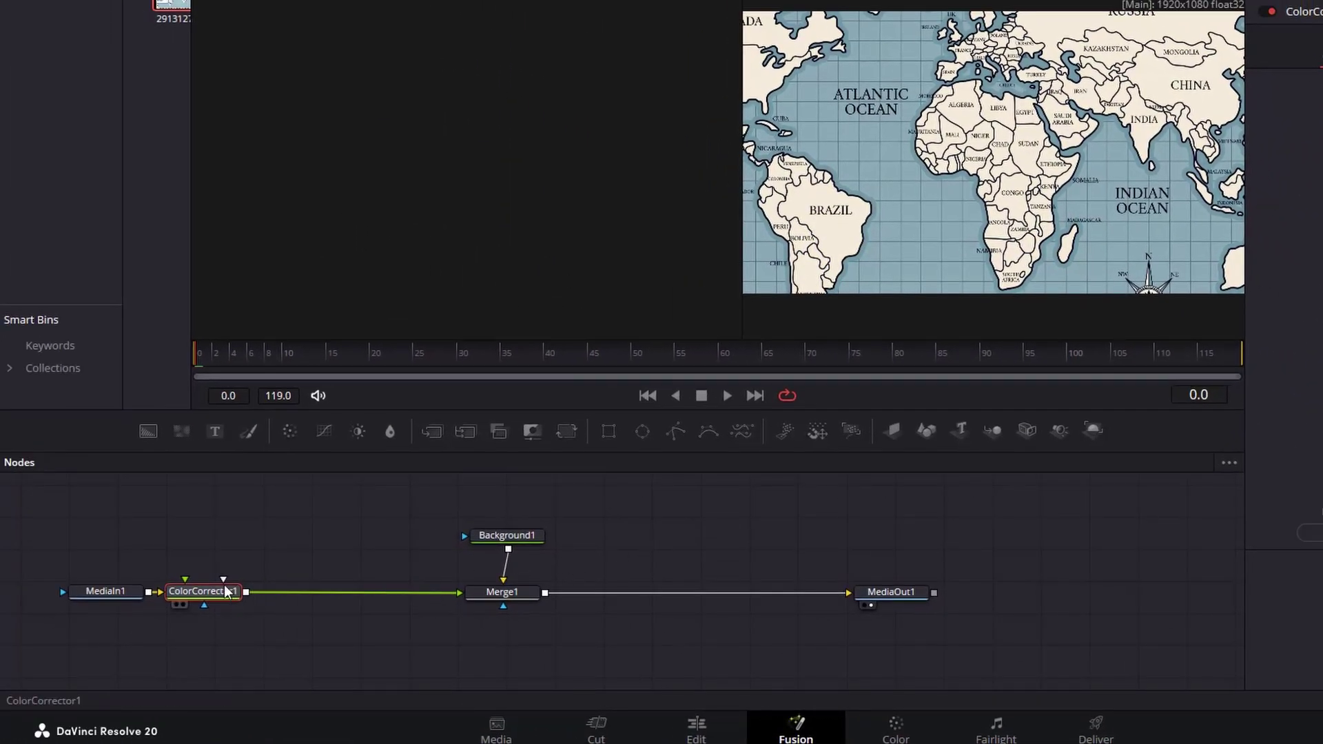
Step: Add a Paint node after the Color Corrector and pick its Polyline stroke tool
key(shift+space)
text(paint)
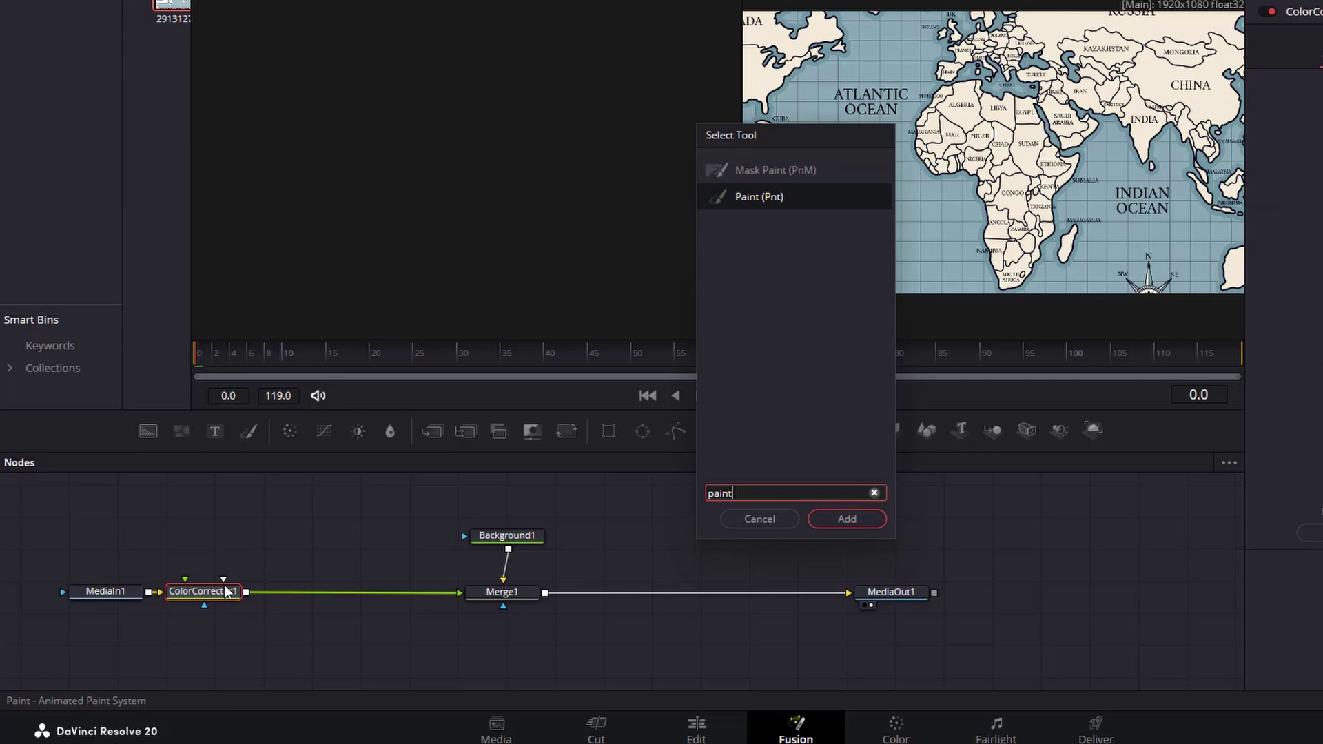
key(Return)
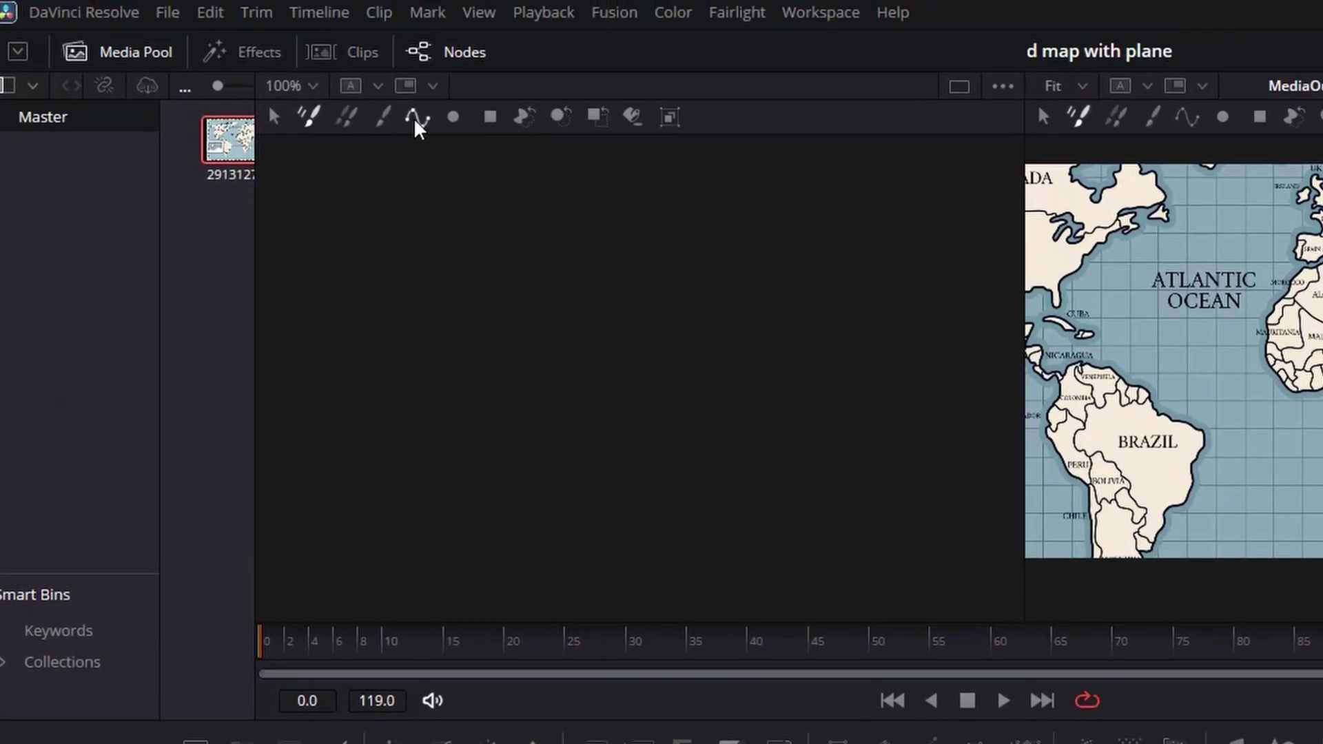
click(416, 117)
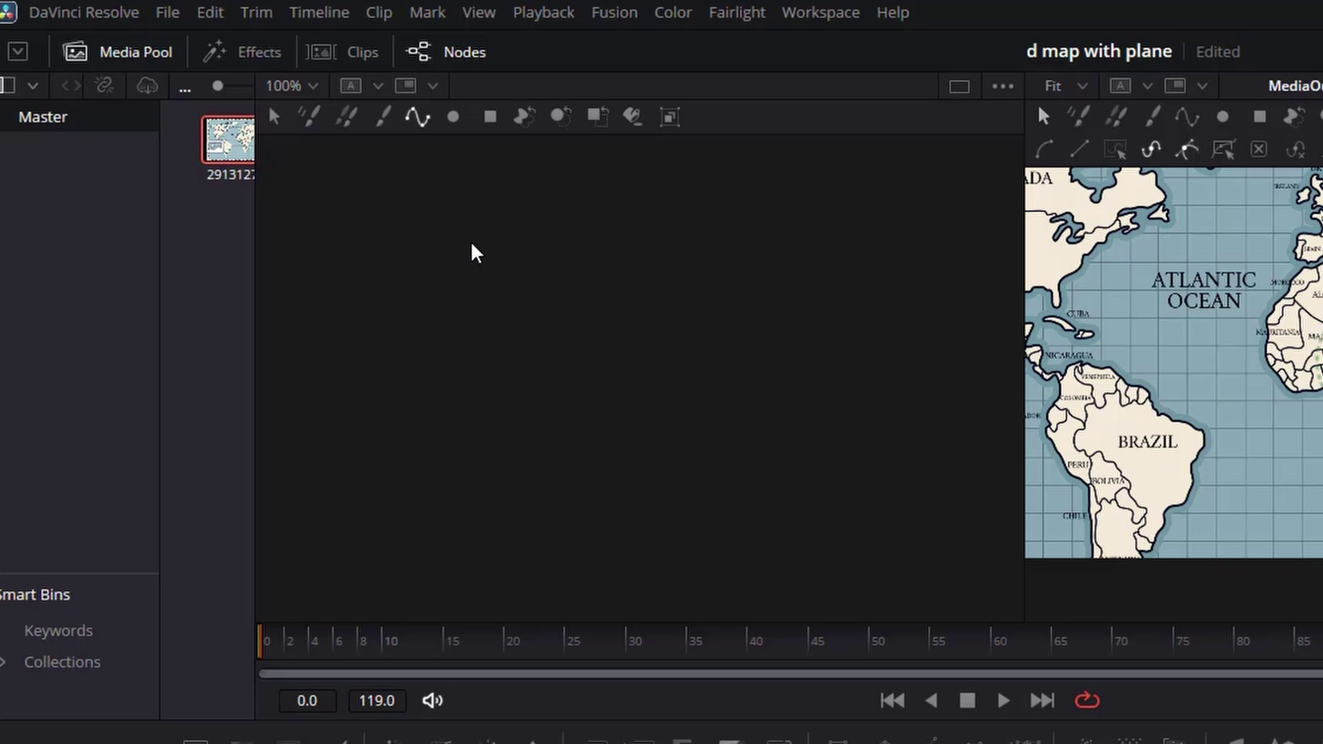
key(1)
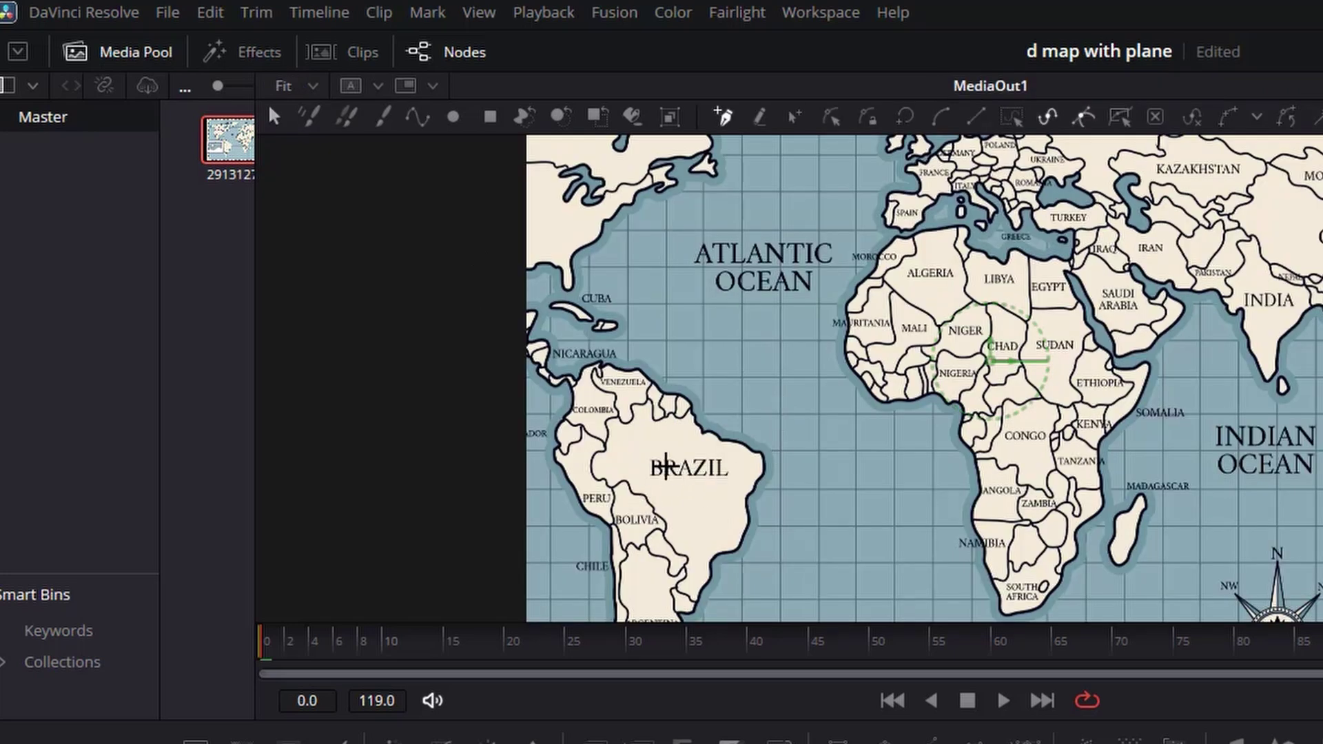
Step: Draw a stroke from Brazil to China and bend its Bezier handles into an arc
click(677, 469)
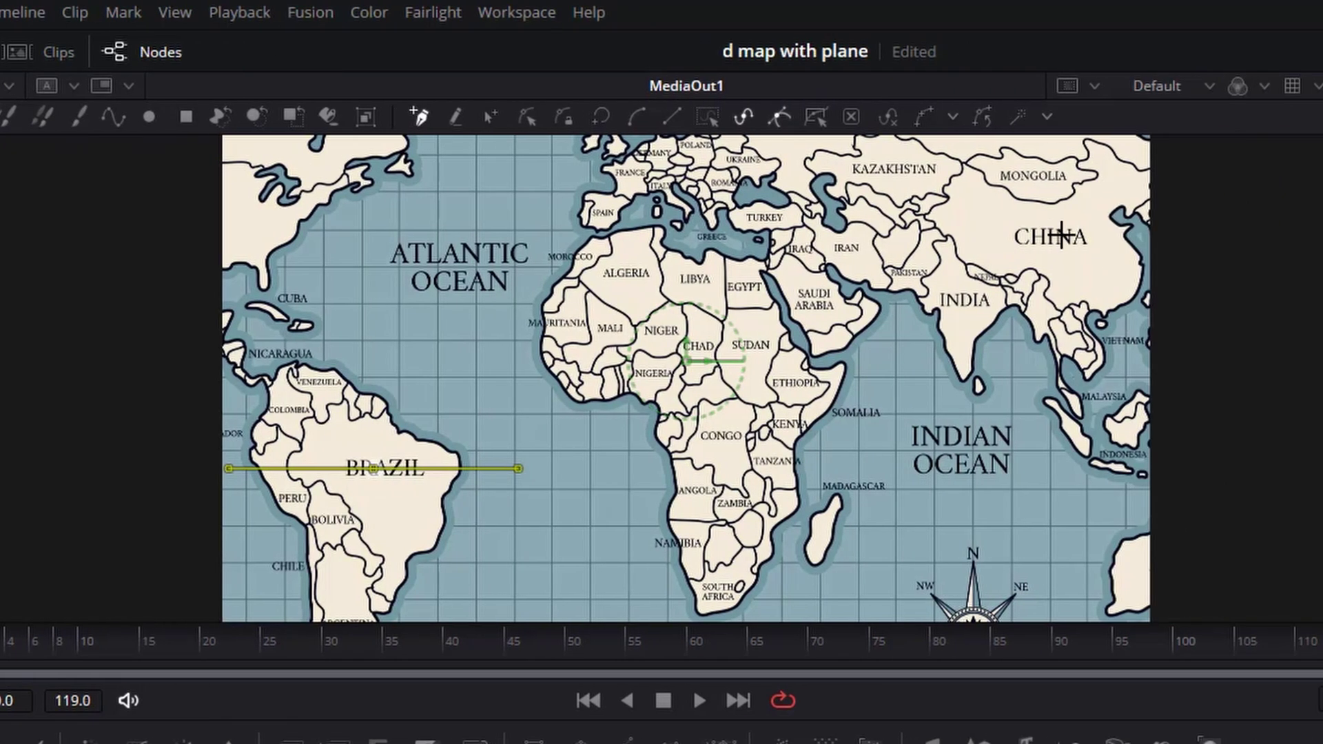
click(1230, 236)
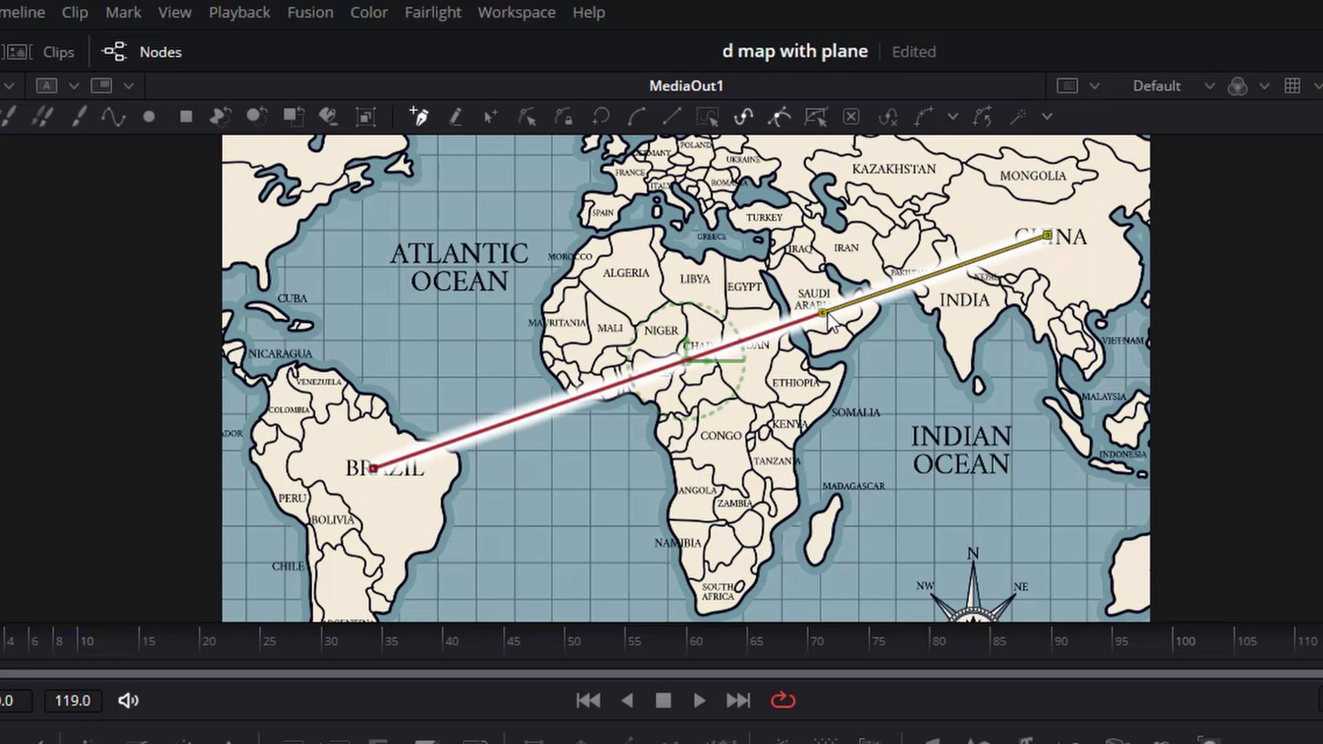
drag(823, 315, 544, 223)
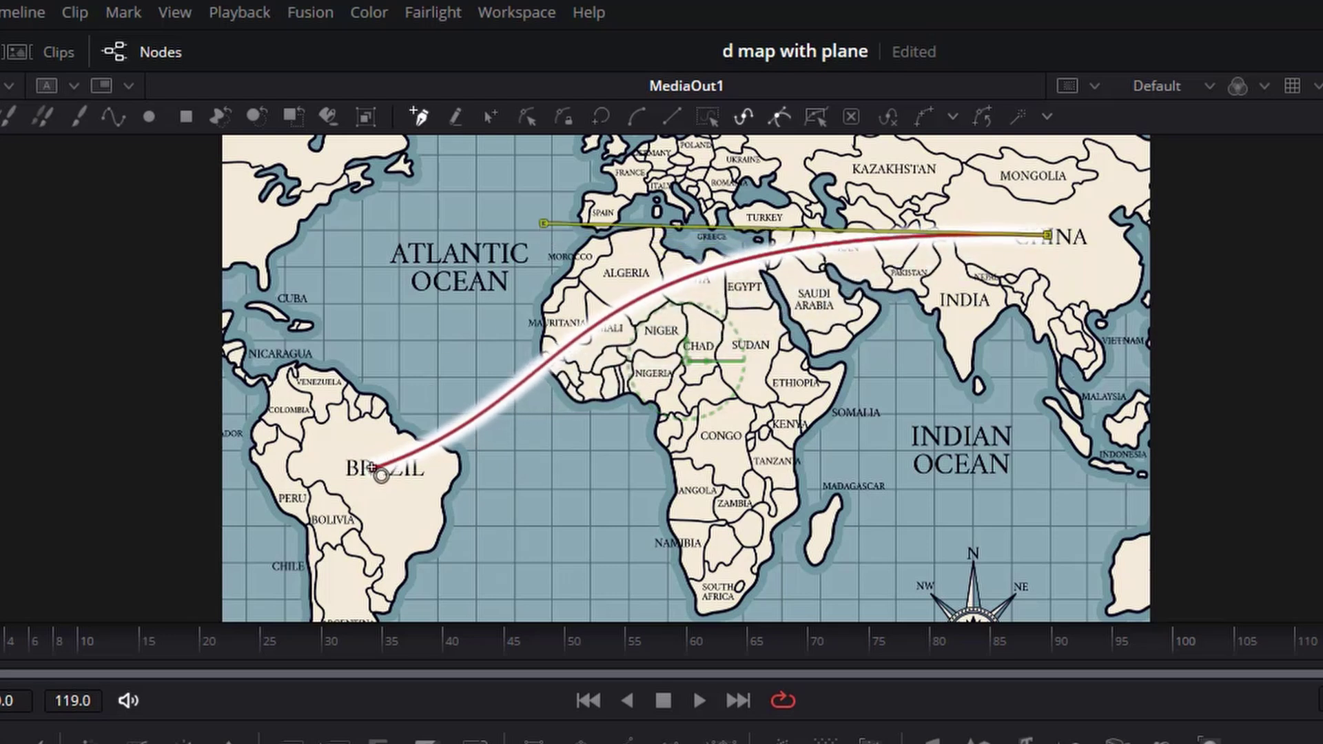
click(373, 468)
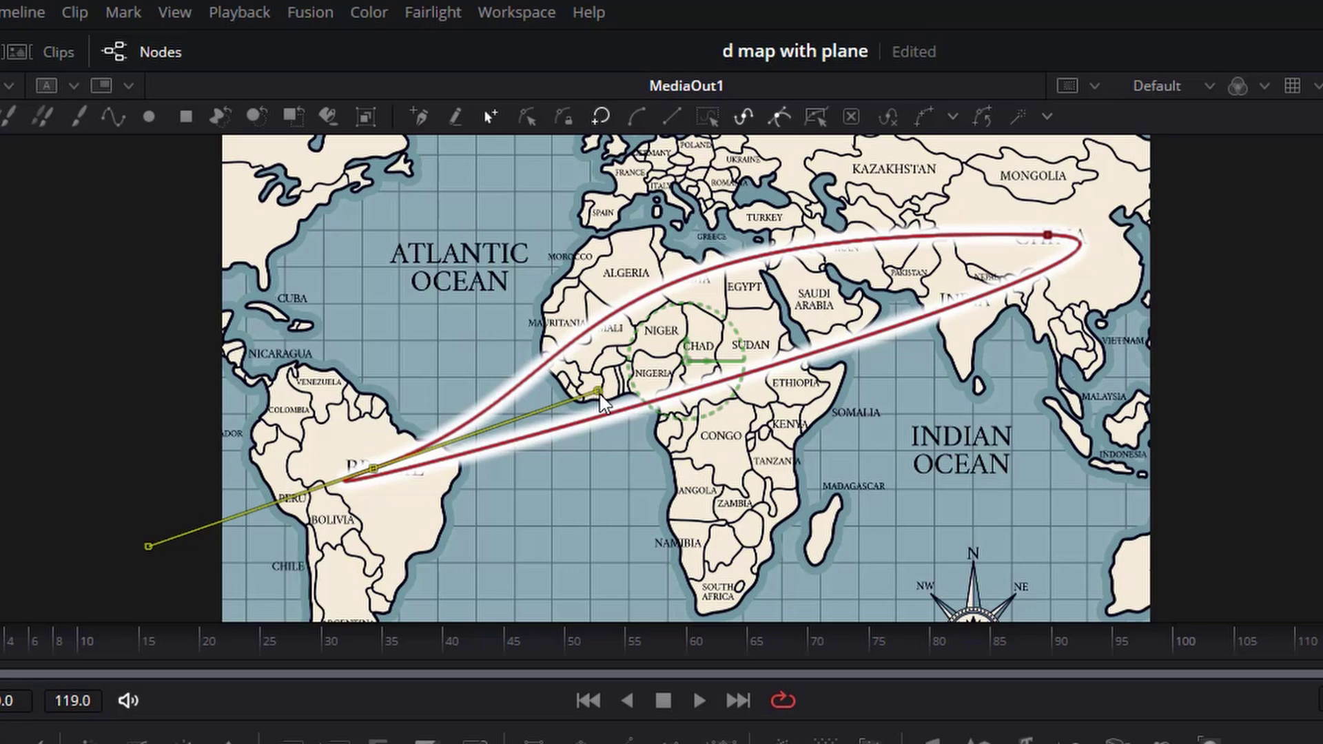
drag(600, 404, 481, 318)
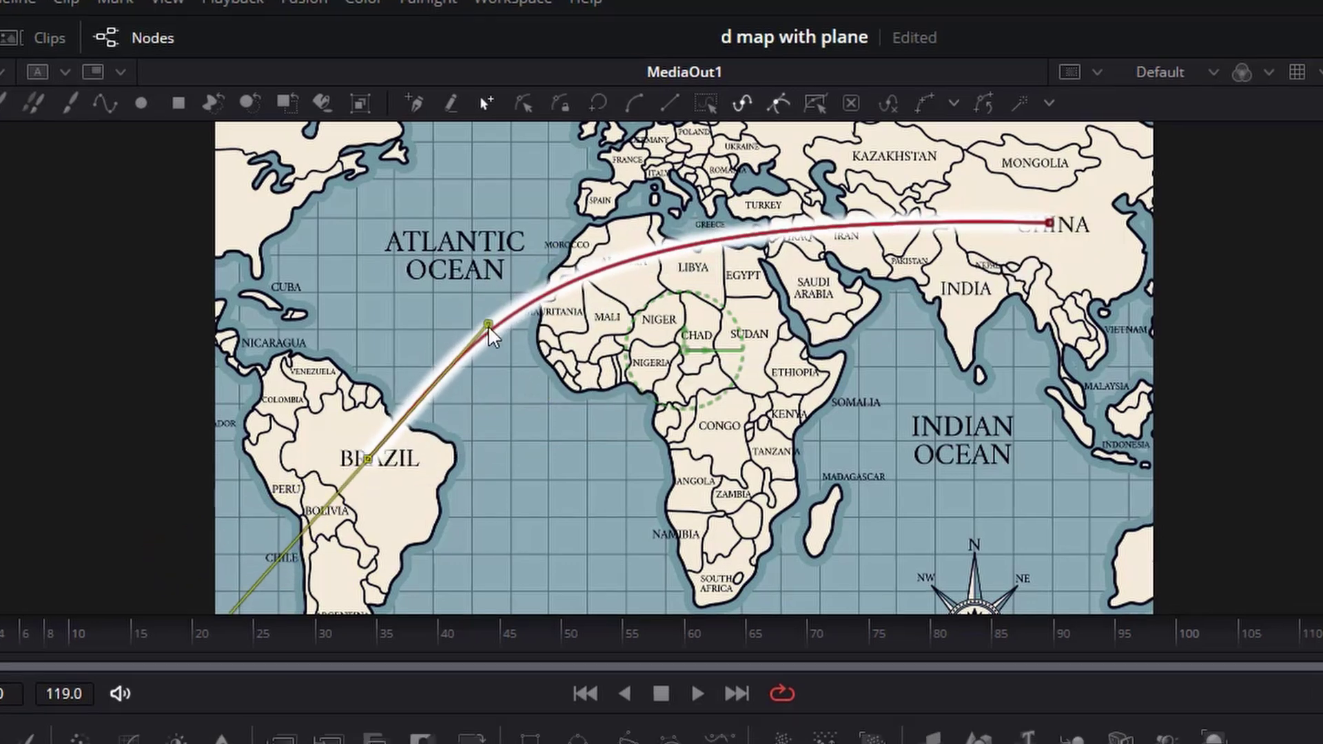
click(1047, 235)
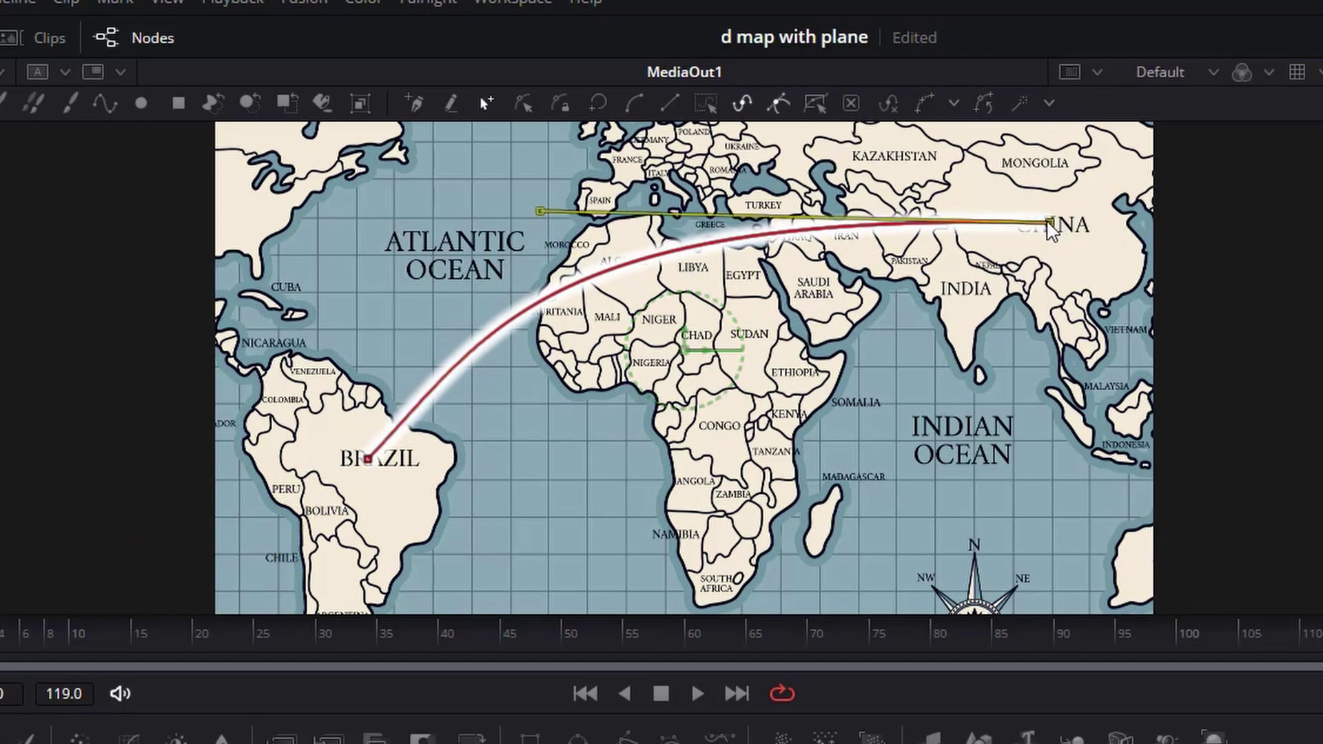
drag(540, 211, 592, 185)
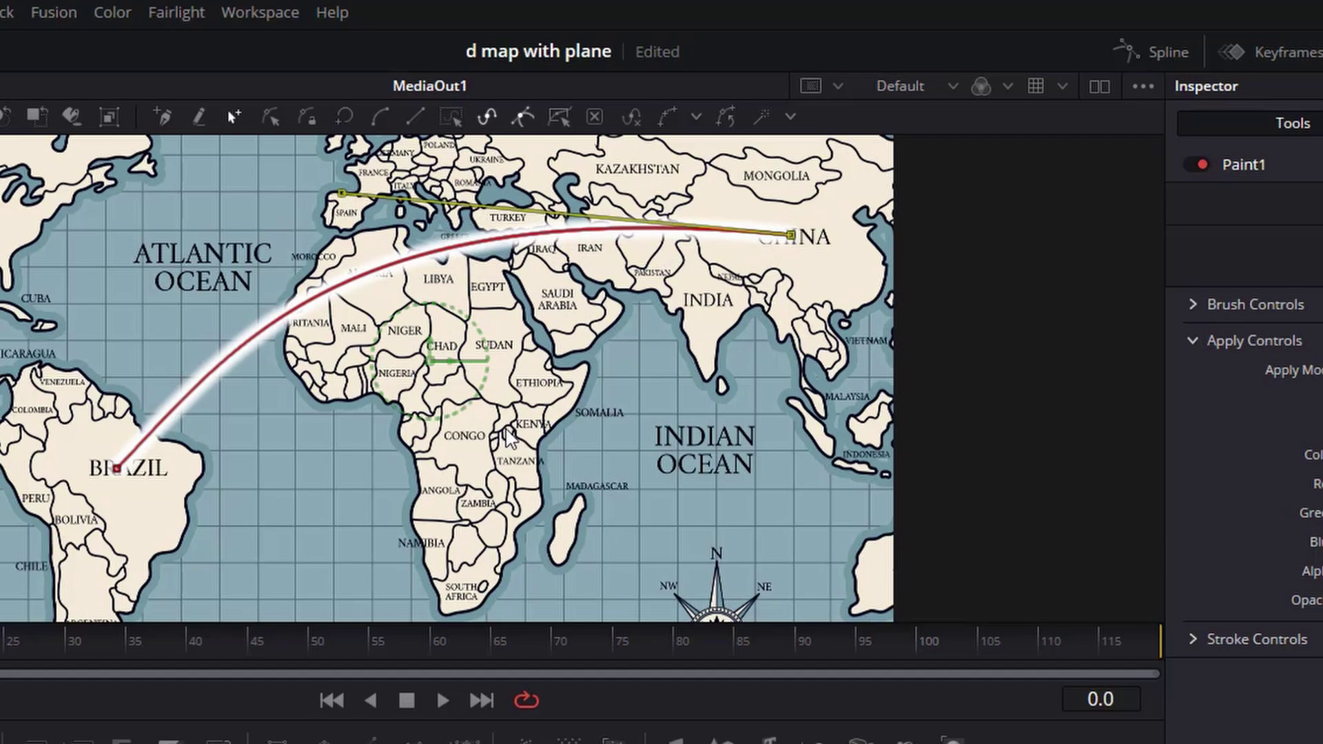
Step: Set the flight path stroke colour to dark red #aa0000
click(1322, 457)
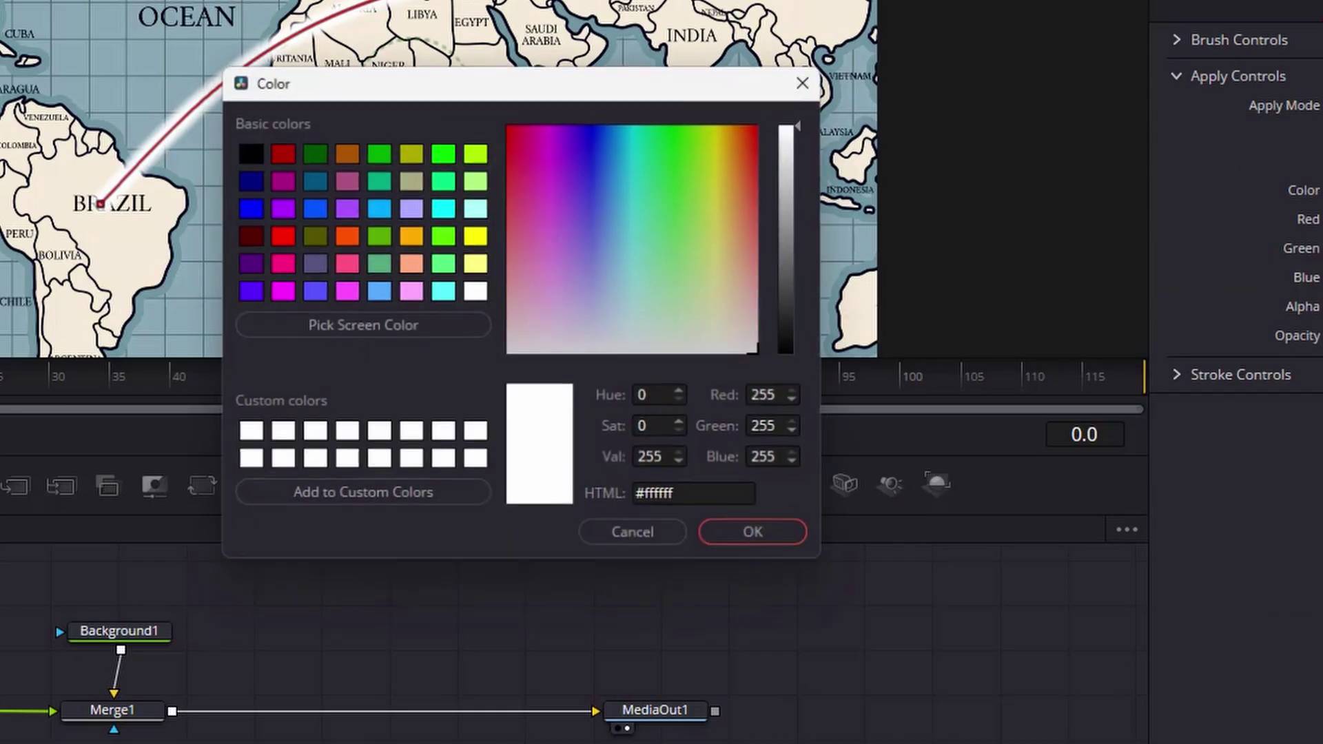
click(283, 154)
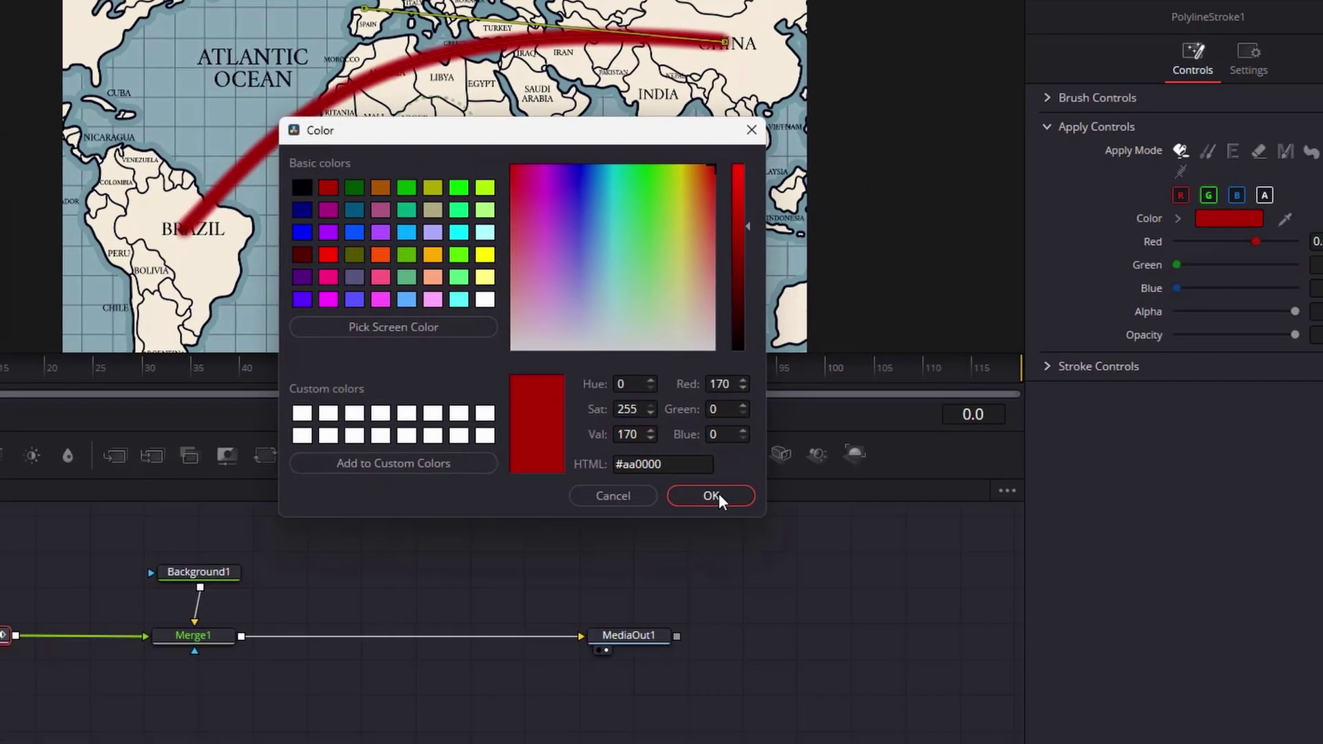
click(711, 495)
Step: Thin the stroke to size 0.0071, soften it to about 0.14, and preview it on Edit
click(1119, 127)
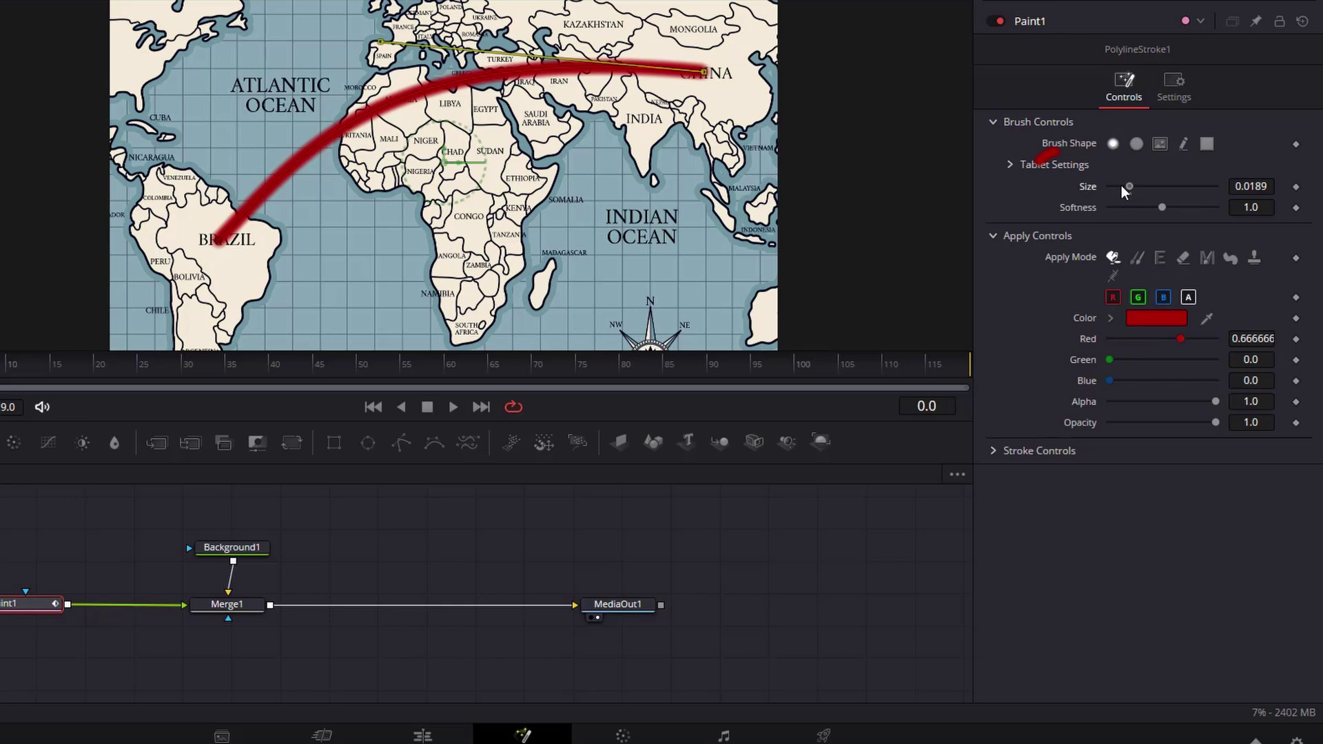
drag(1122, 184, 1115, 185)
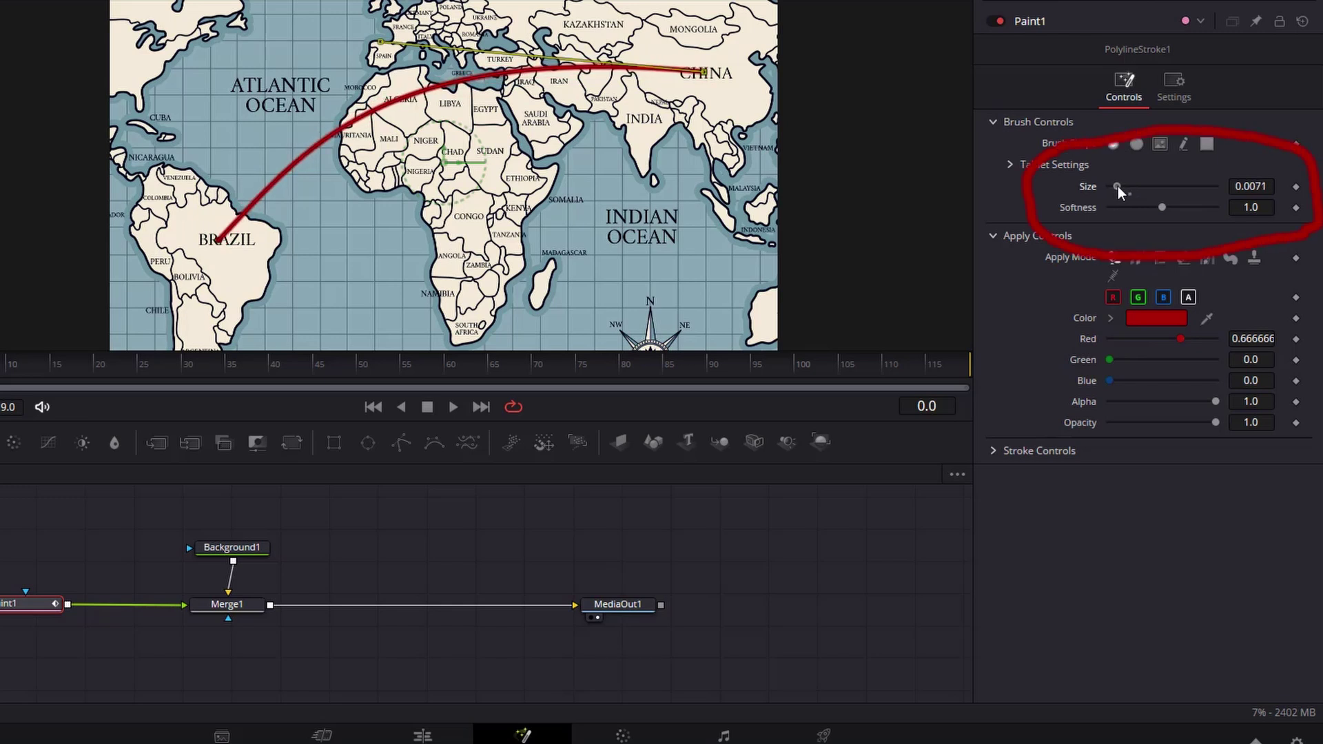
drag(1162, 207, 1114, 204)
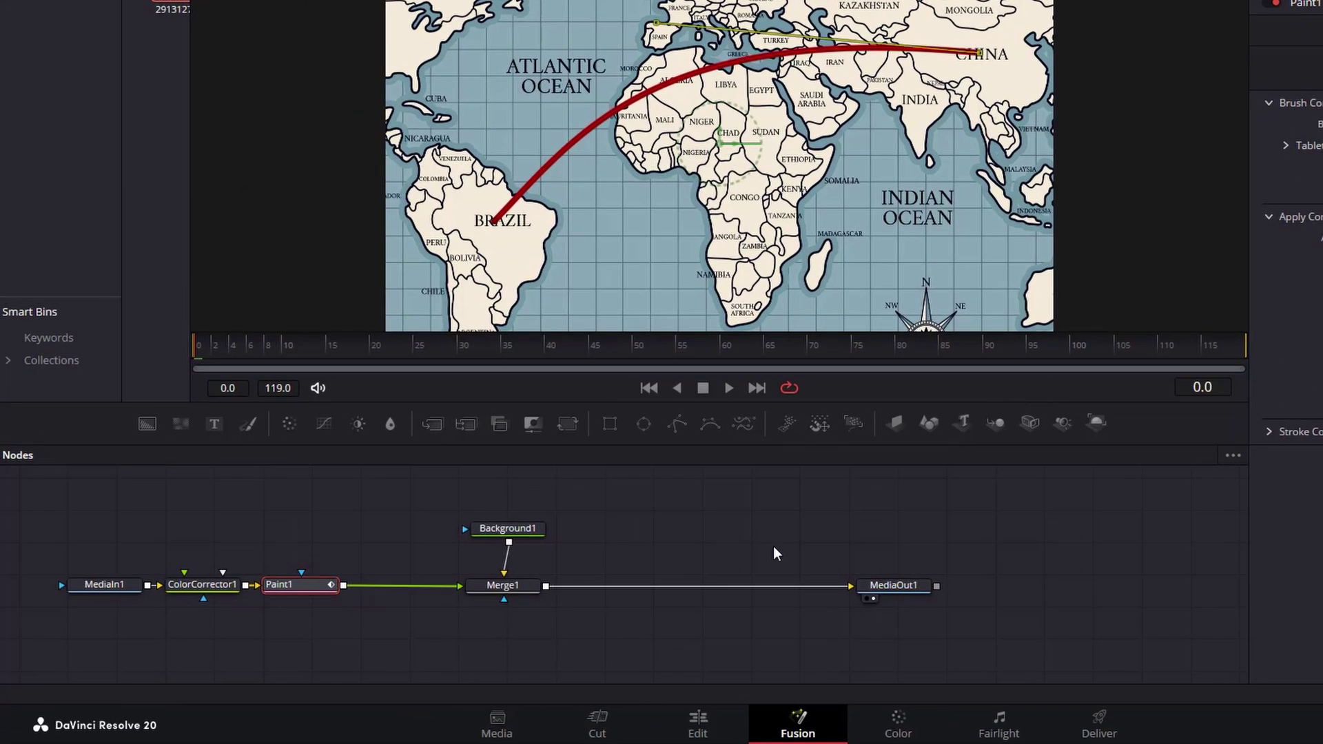
click(700, 727)
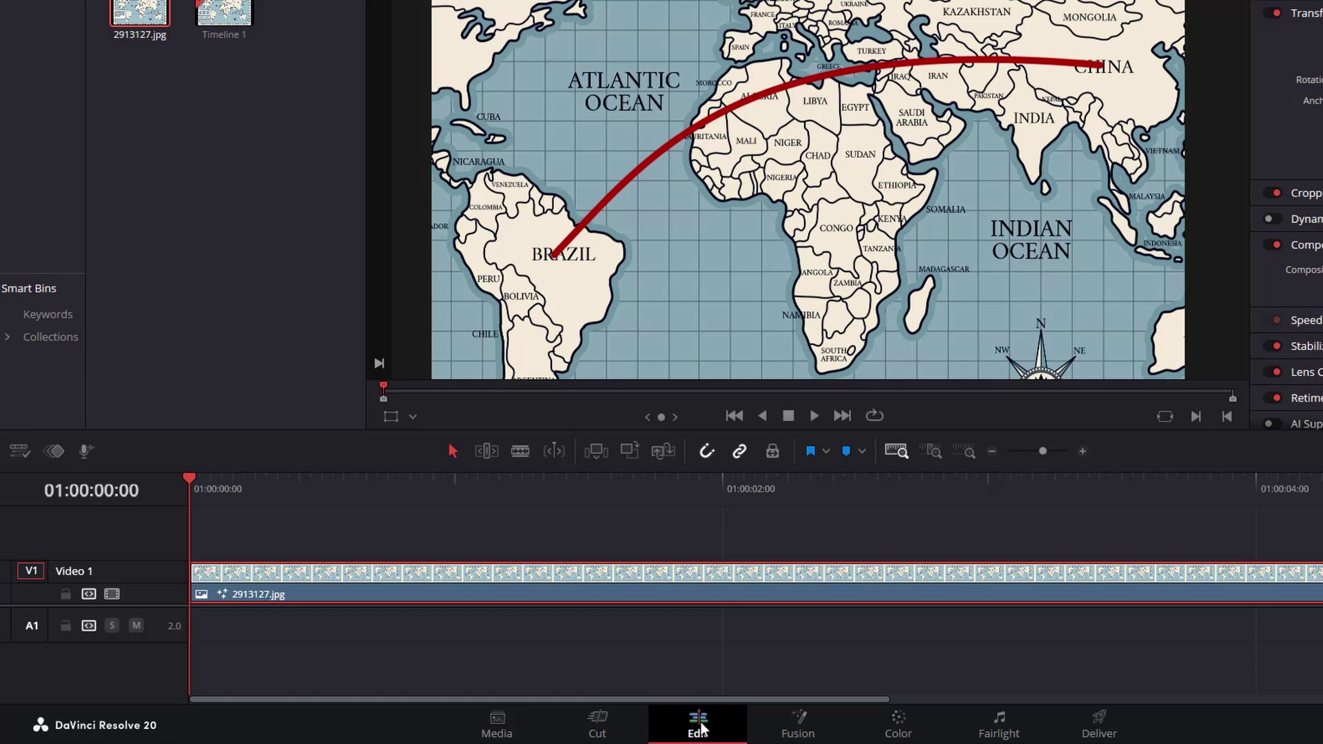
click(786, 723)
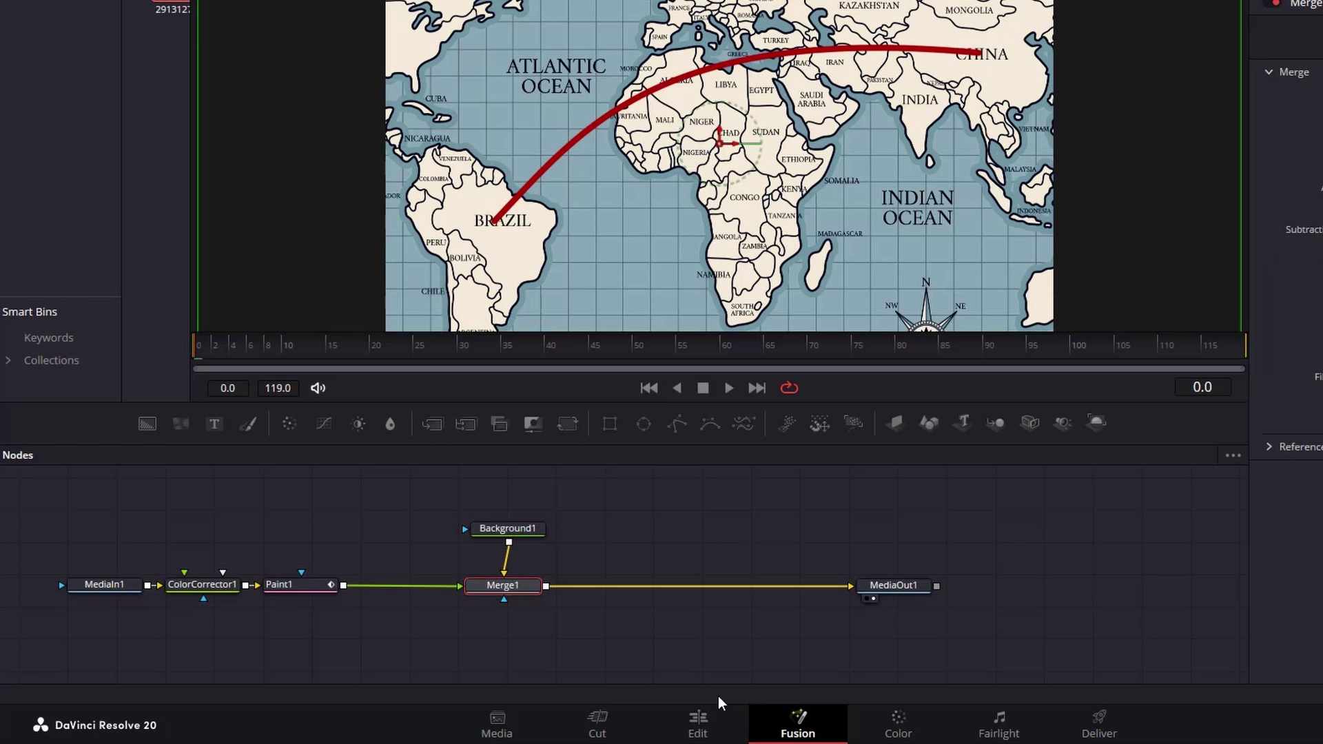
Step: Draw a second polyline arc from Brazil to China in Paint1
click(329, 587)
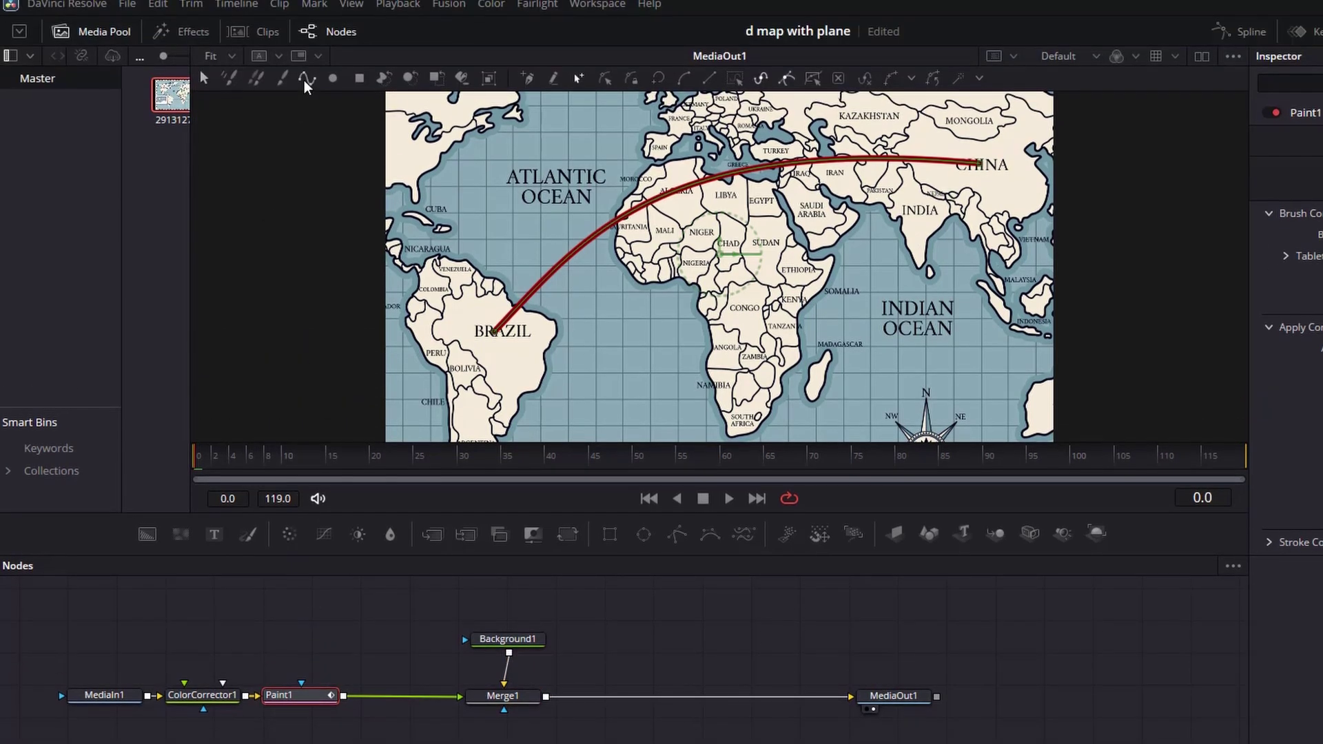
click(304, 80)
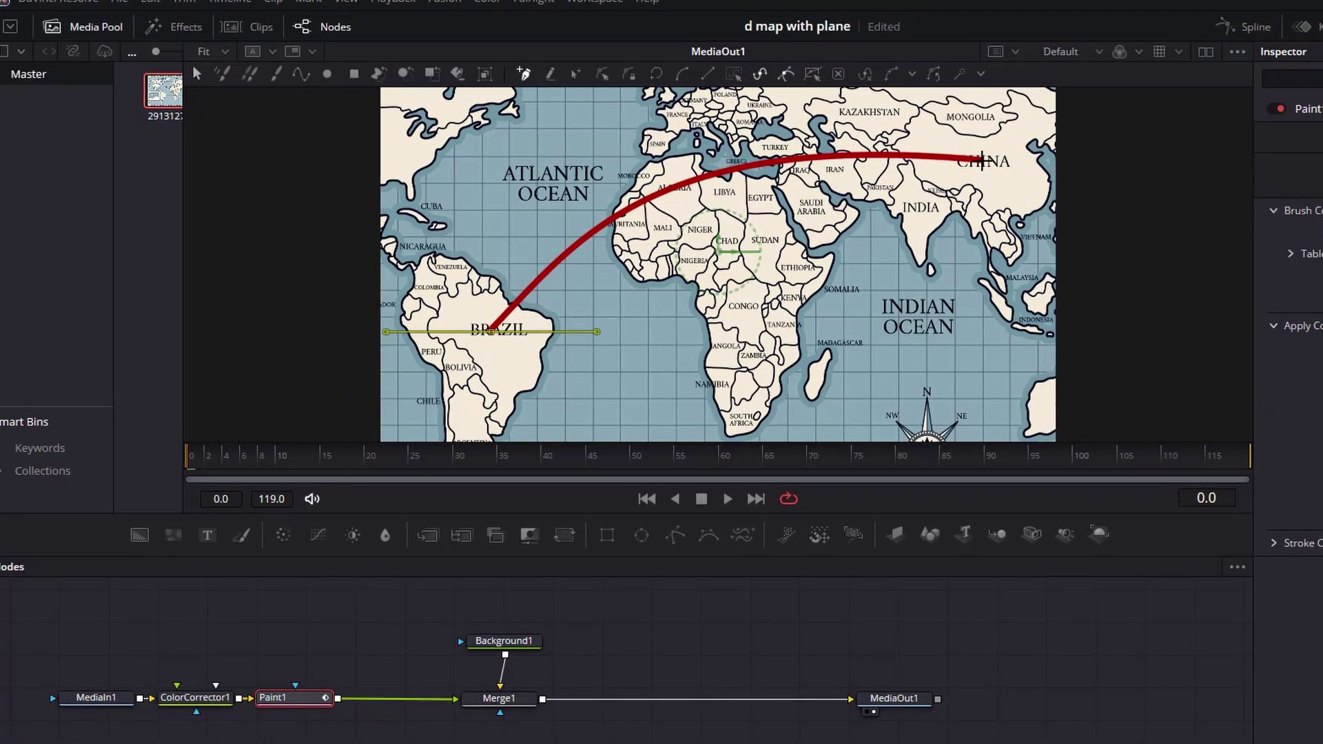
drag(524, 324, 677, 279)
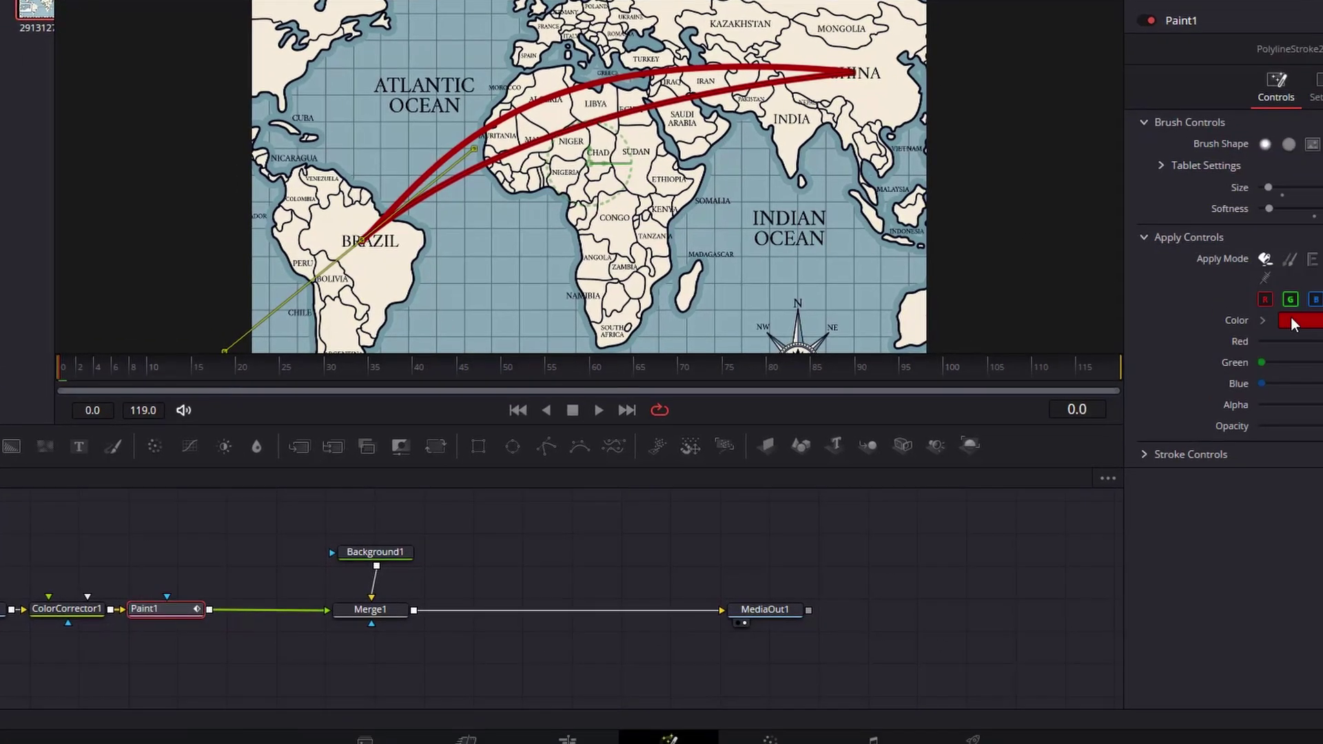
Step: Make the second arc black at 0.283 opacity and preview the shadow on Edit
click(1322, 408)
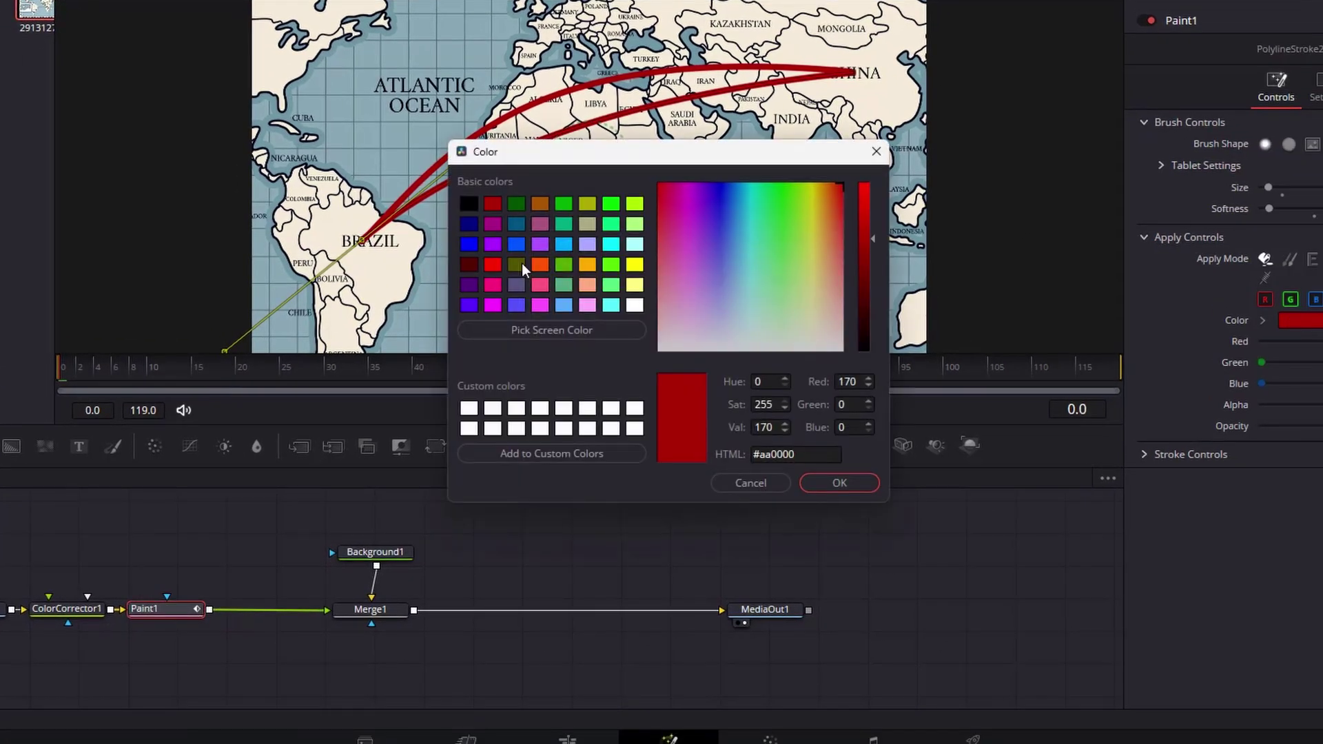
click(469, 204)
click(843, 484)
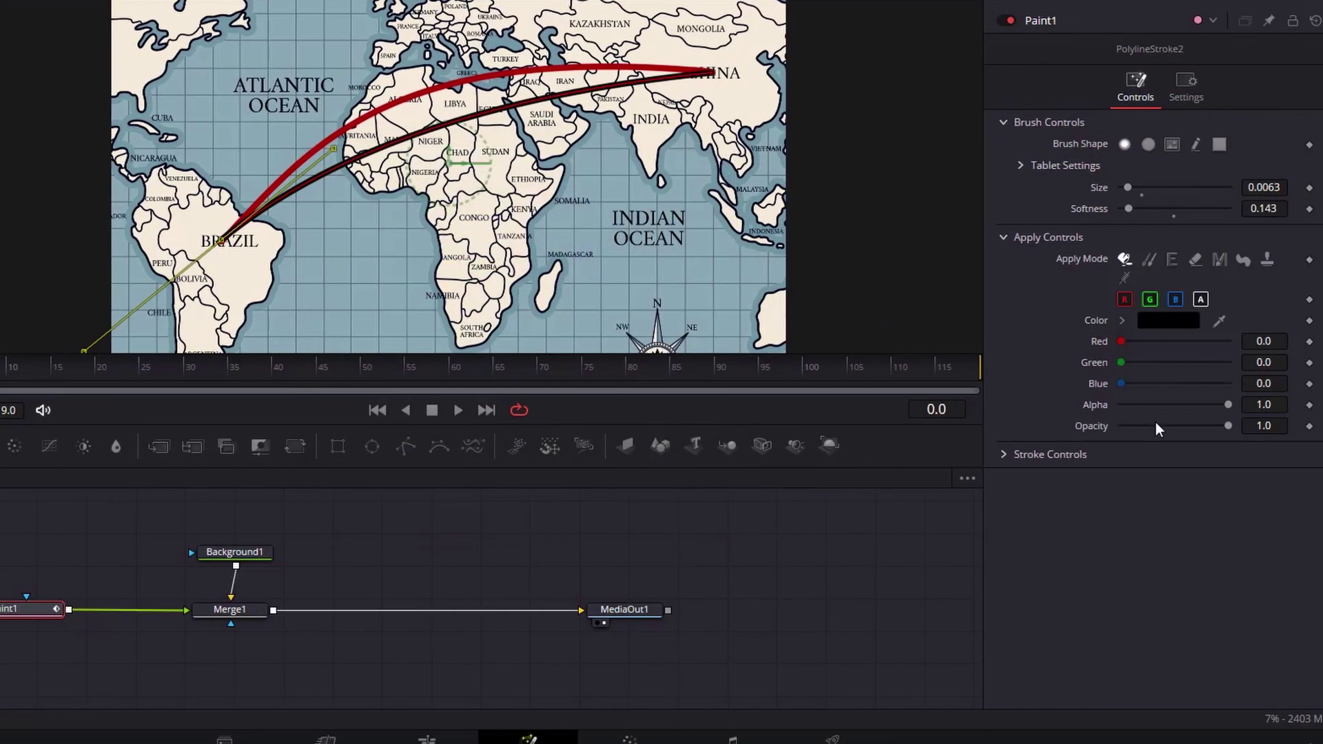
drag(1227, 425, 1144, 426)
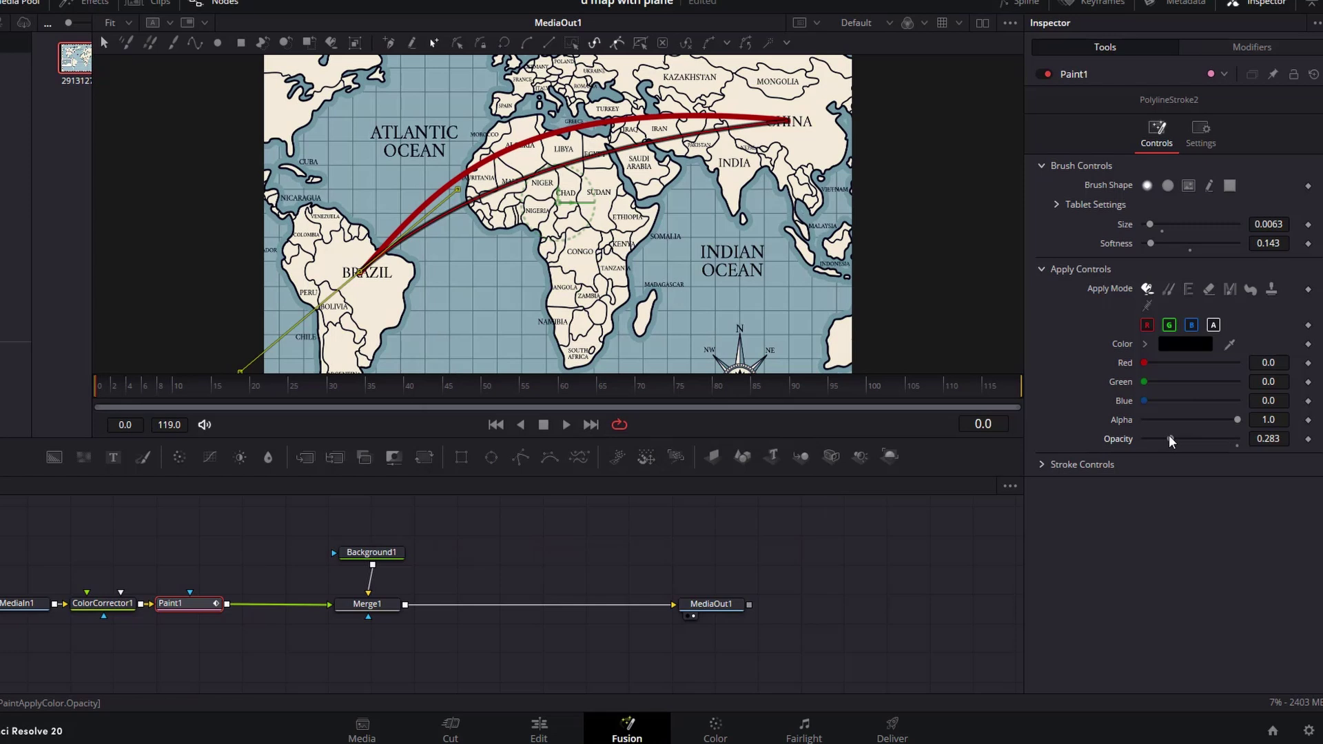
click(549, 736)
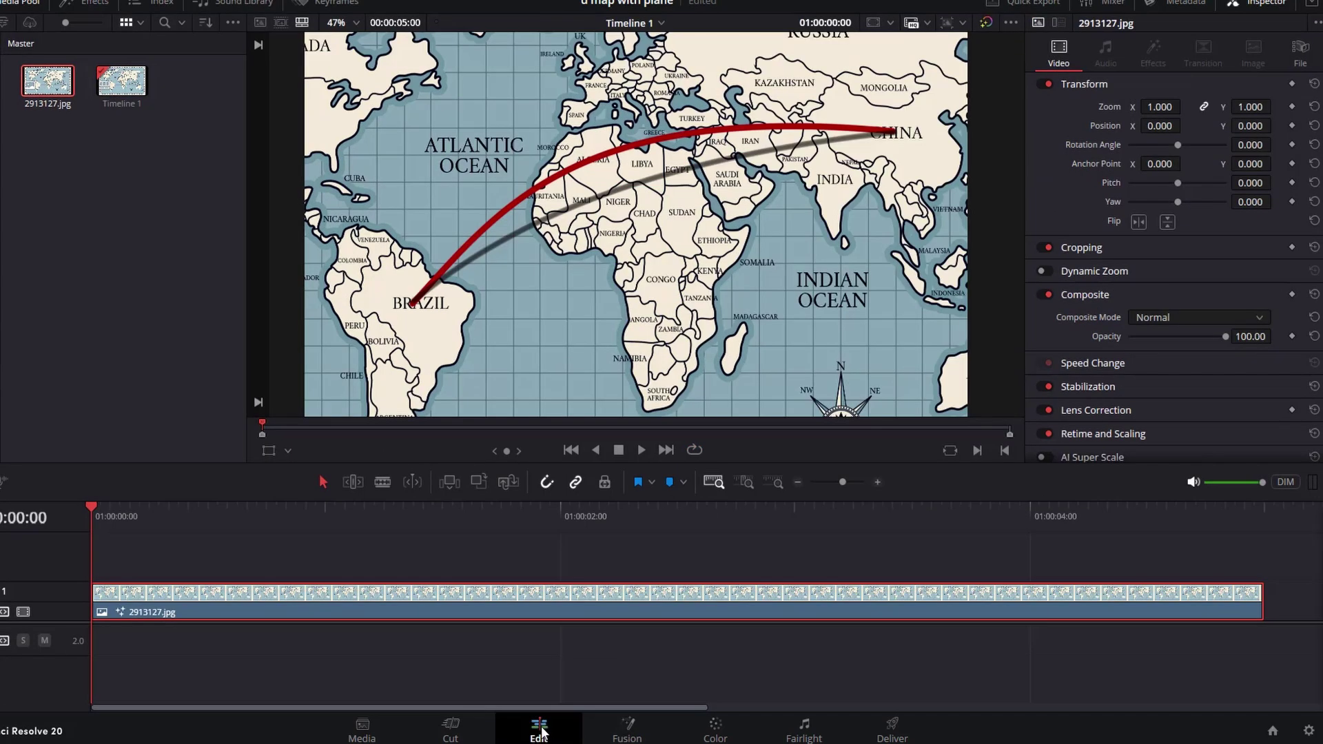
Step: In Fusion, check Paint1's PolylineStroke1 and PolylineStroke2 modifiers, then select MediaOut1
scroll(414, 329, up, 5)
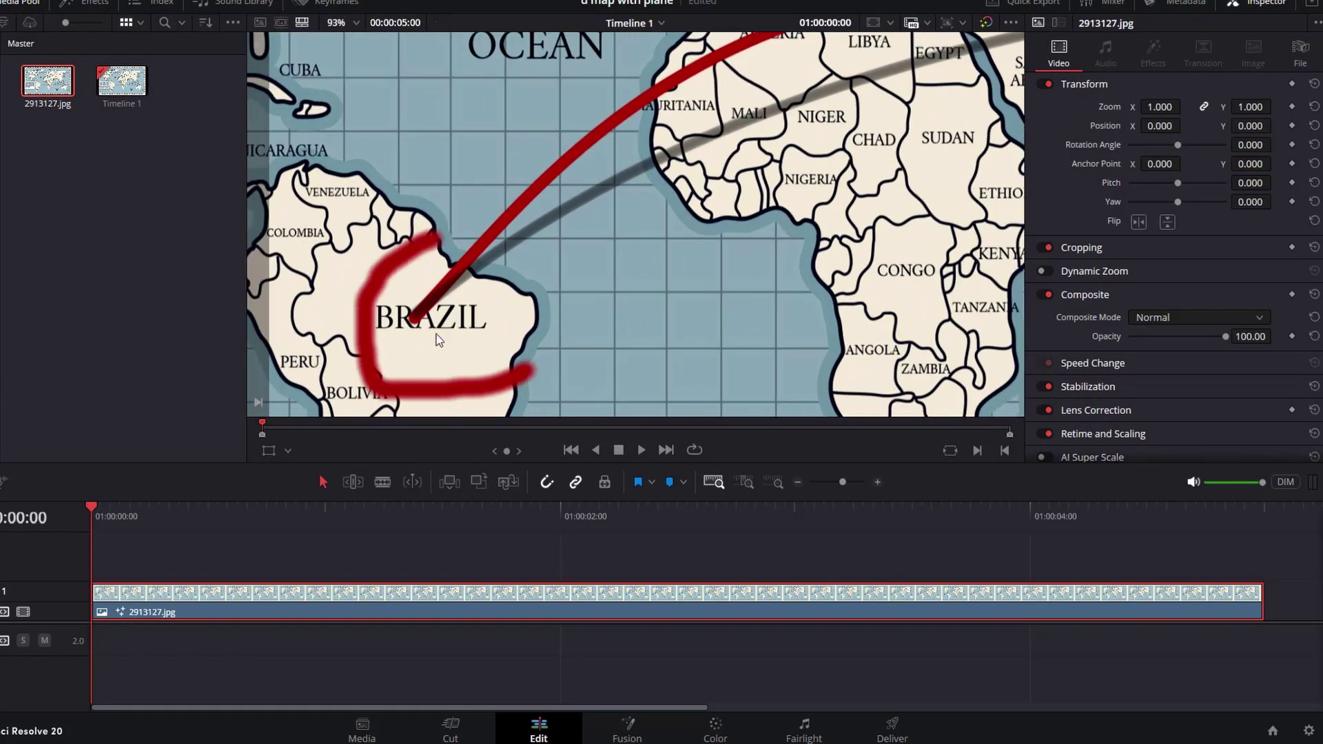
click(626, 731)
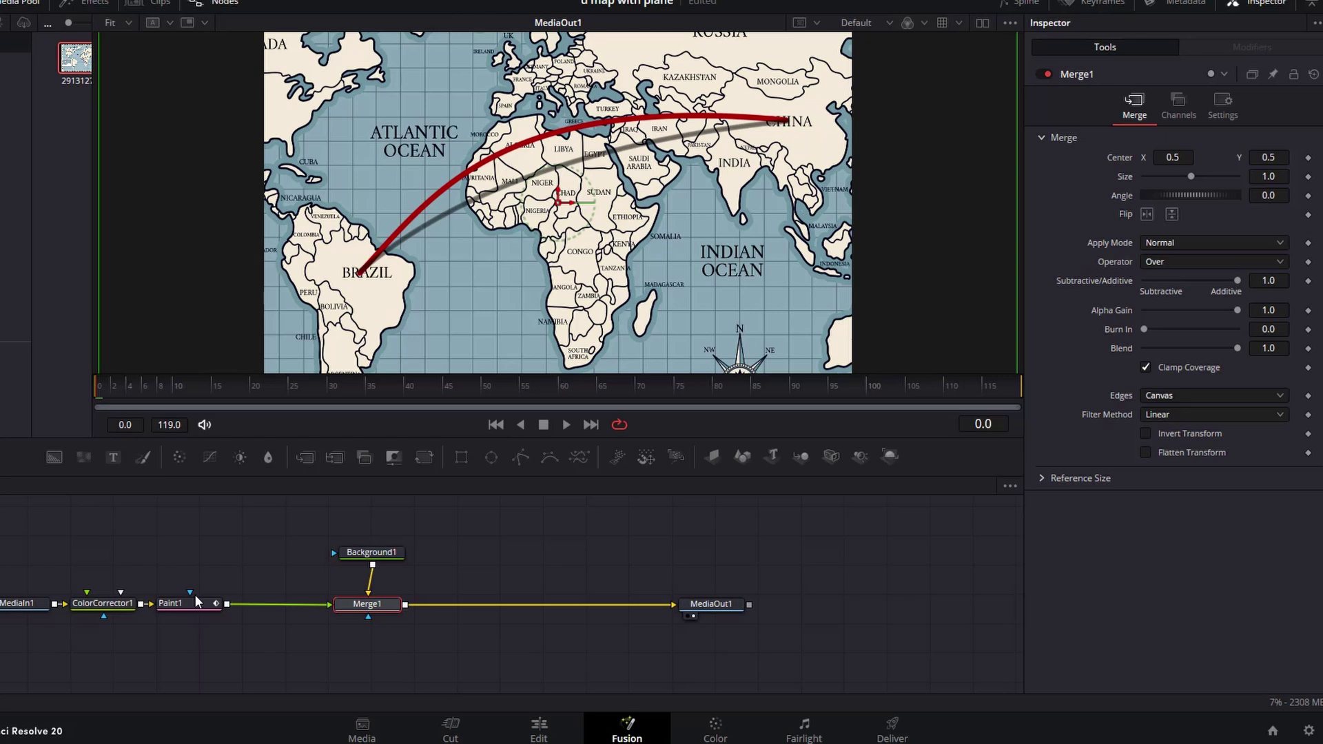
click(197, 602)
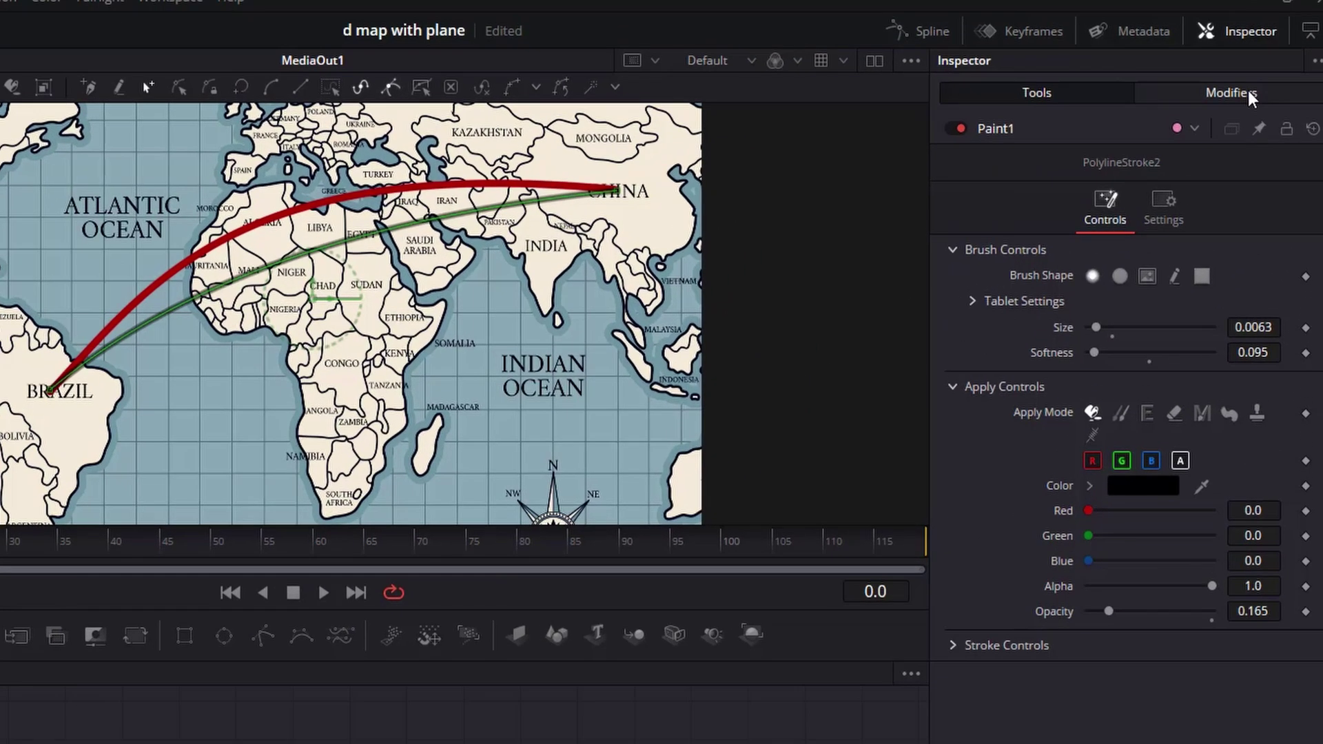
click(1247, 89)
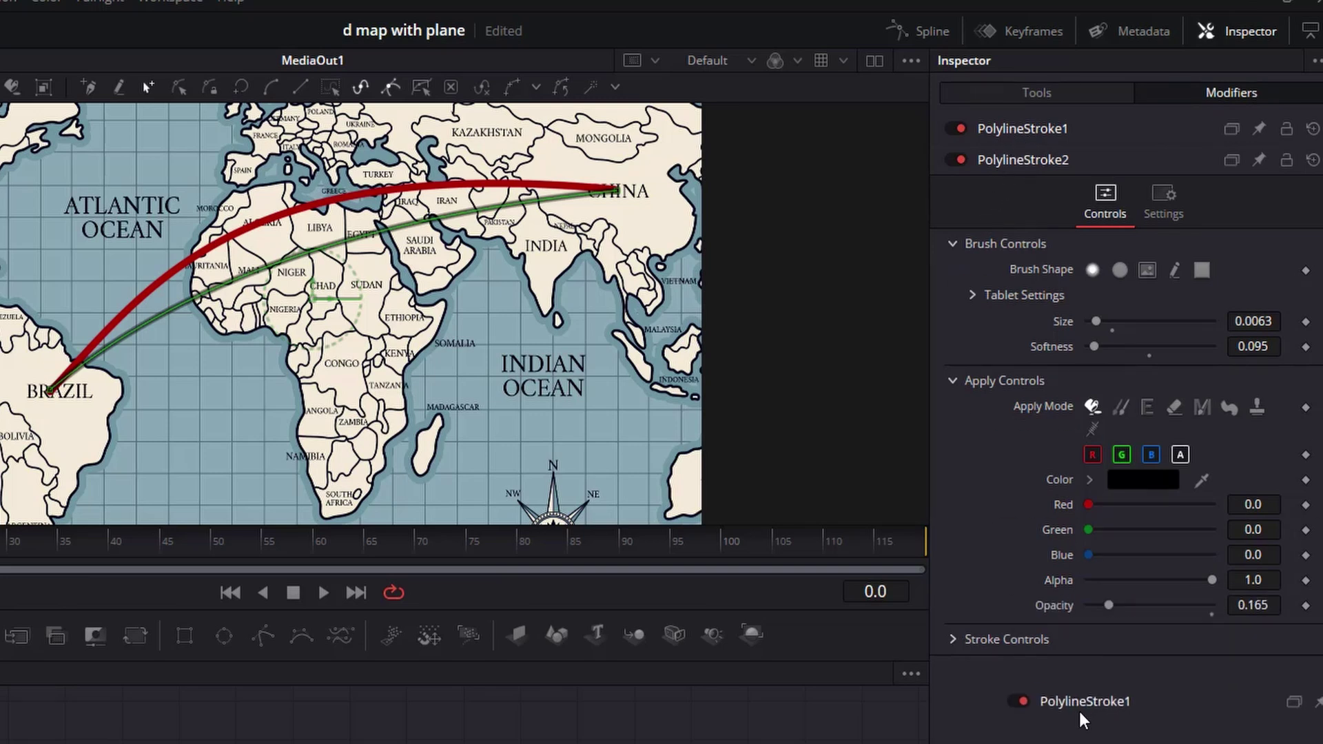
click(1080, 711)
click(623, 196)
scroll(623, 196, up, 5)
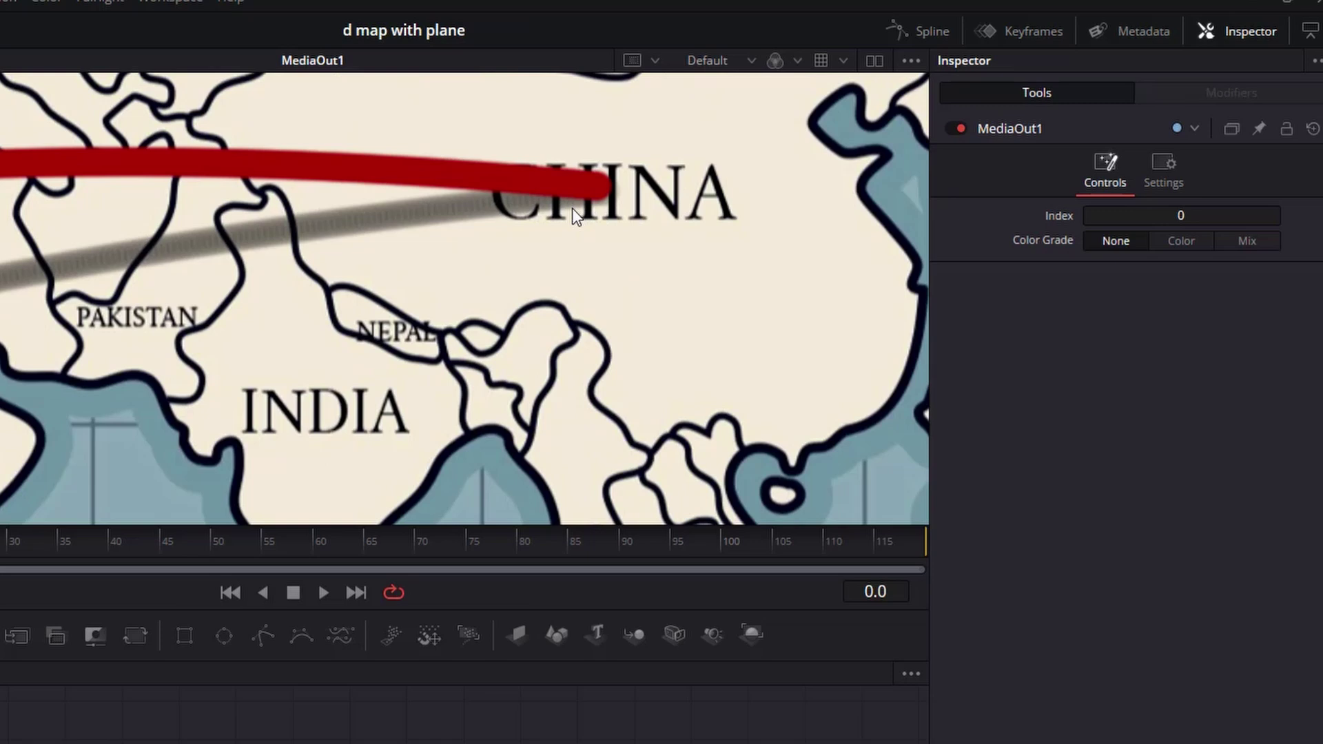
scroll(576, 215, down, 5)
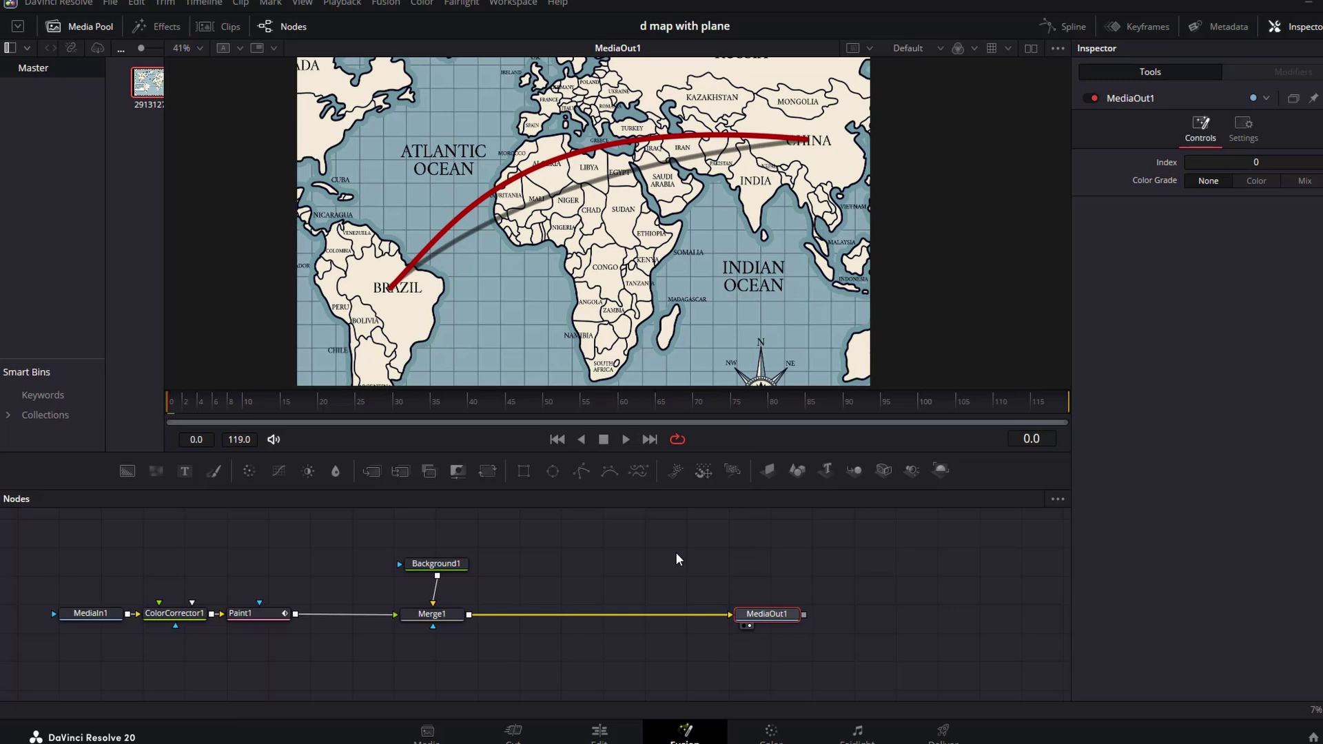
Step: Add Image Plane 3D, Merge 3D and Renderer 3D nodes to the graph
click(613, 557)
key(shift+space)
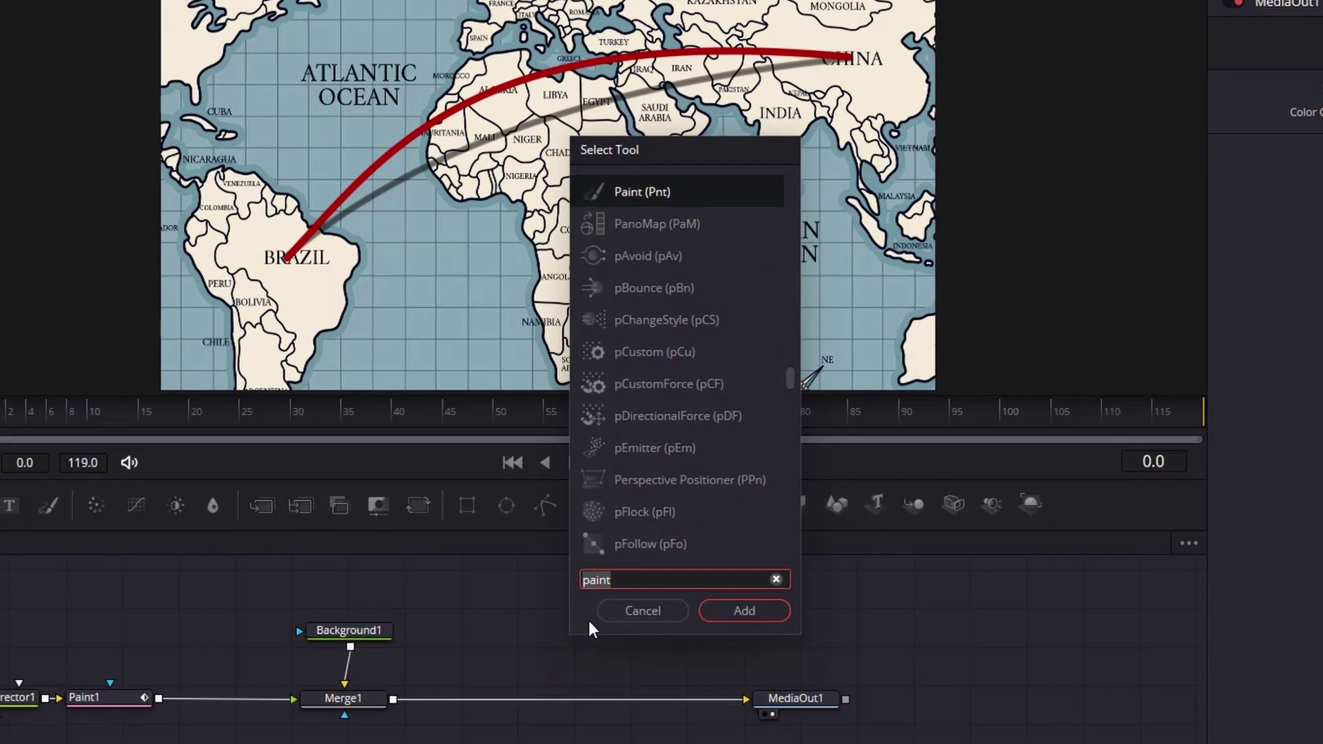
text(image)
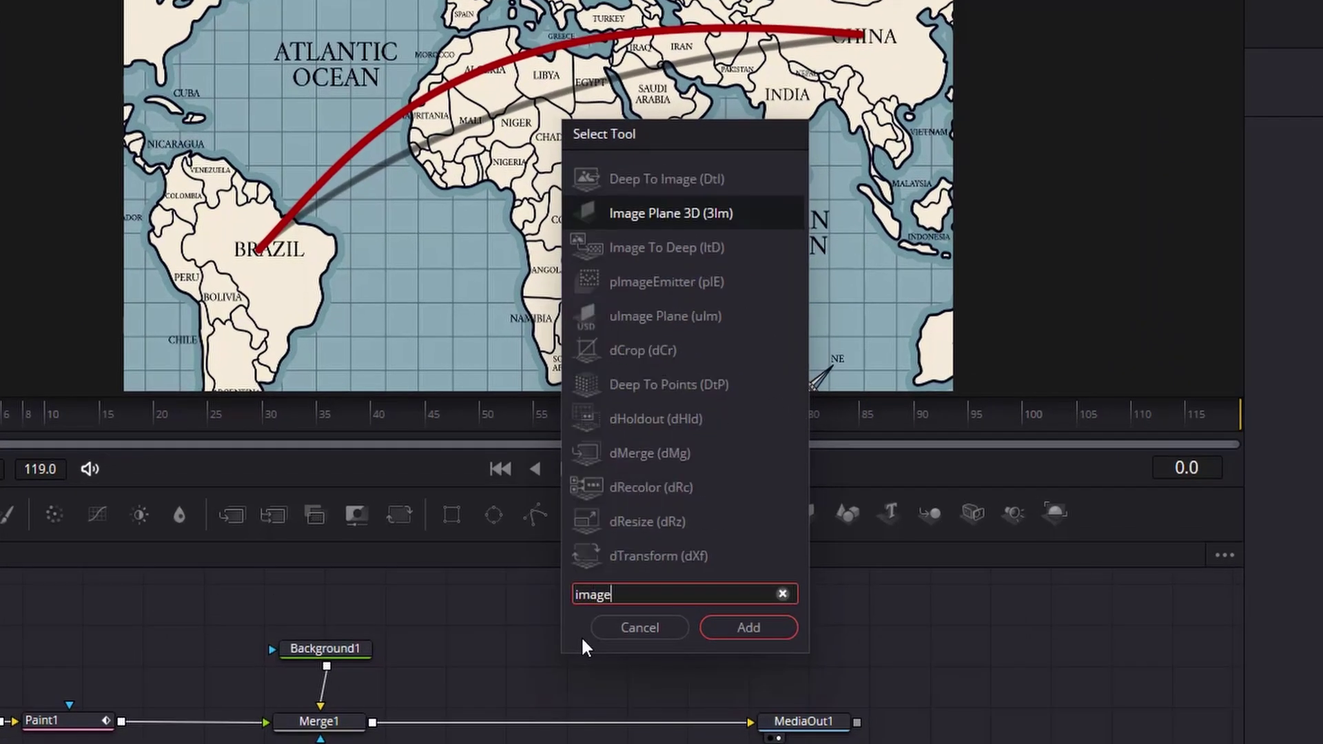
key(Return)
key(shift+space)
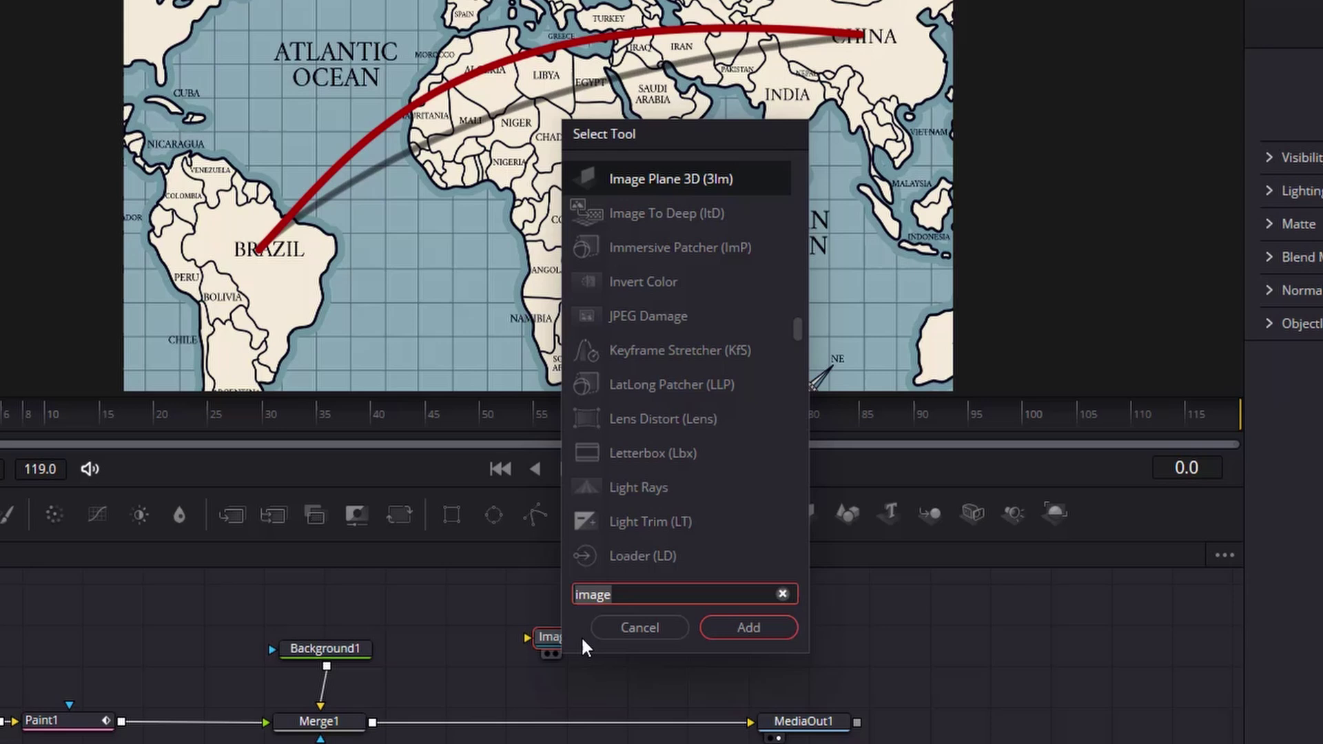
text(merge)
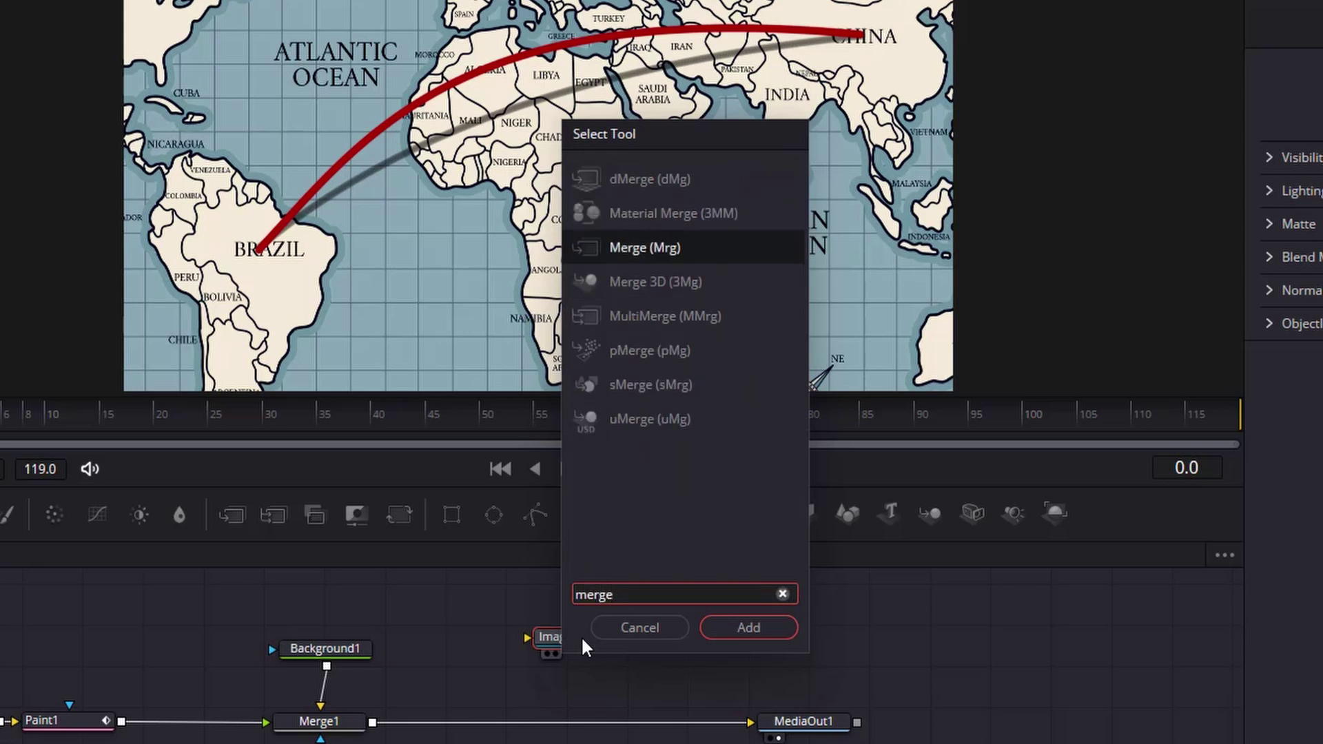
key(Return)
key(shift+space)
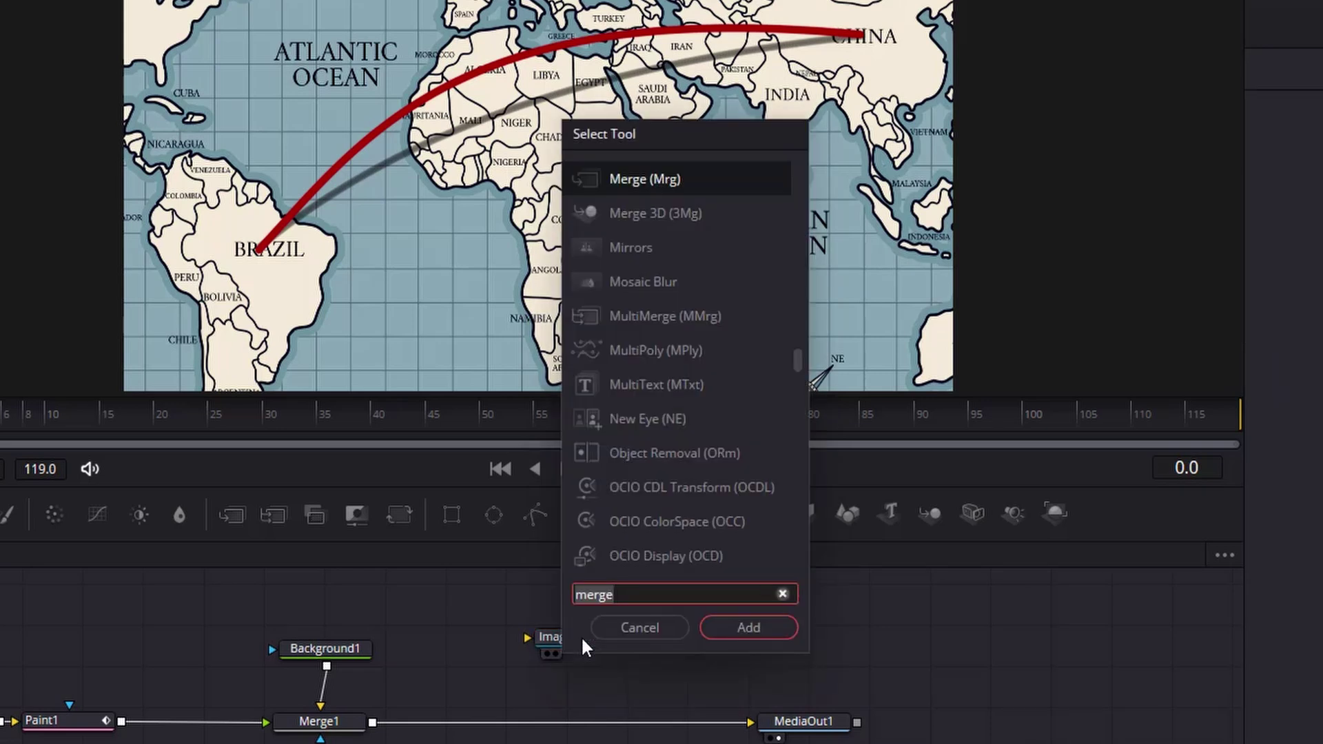
text(render)
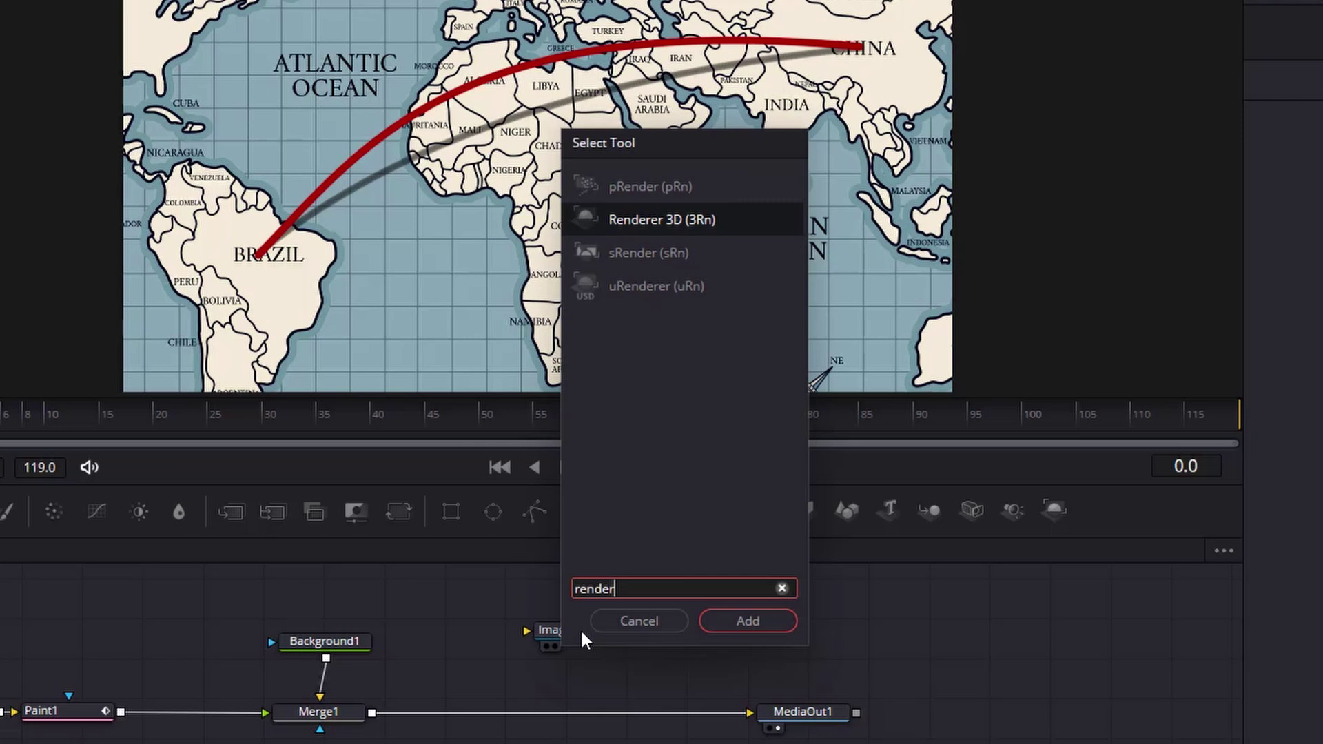
key(Return)
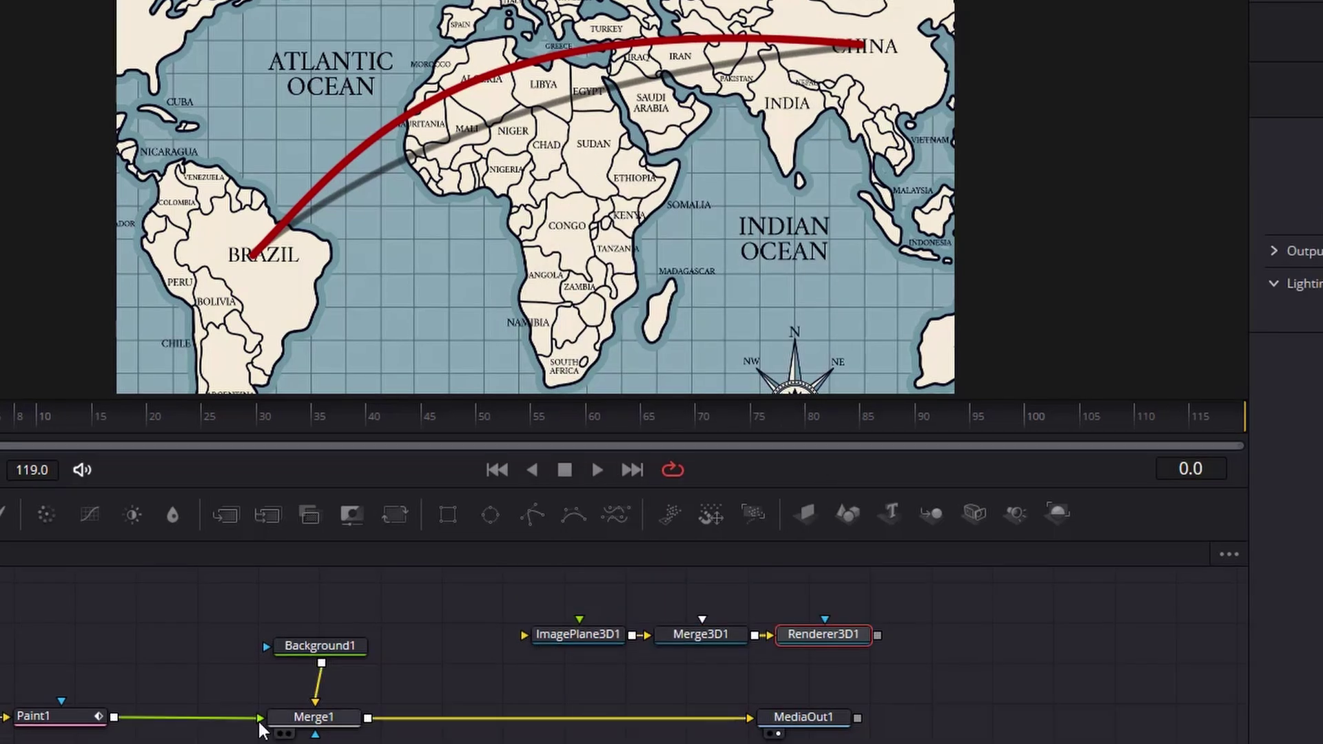
Step: Feed Paint1 into ImagePlane3D1 and route Renderer3D1 through a new Merge2 into MediaOut1
drag(514, 610, 889, 658)
drag(579, 634, 64, 598)
mouse_move(313, 716)
mouse_down()
mouse_move(501, 717)
mouse_move(505, 693)
mouse_move(204, 611)
mouse_move(186, 575)
mouse_up()
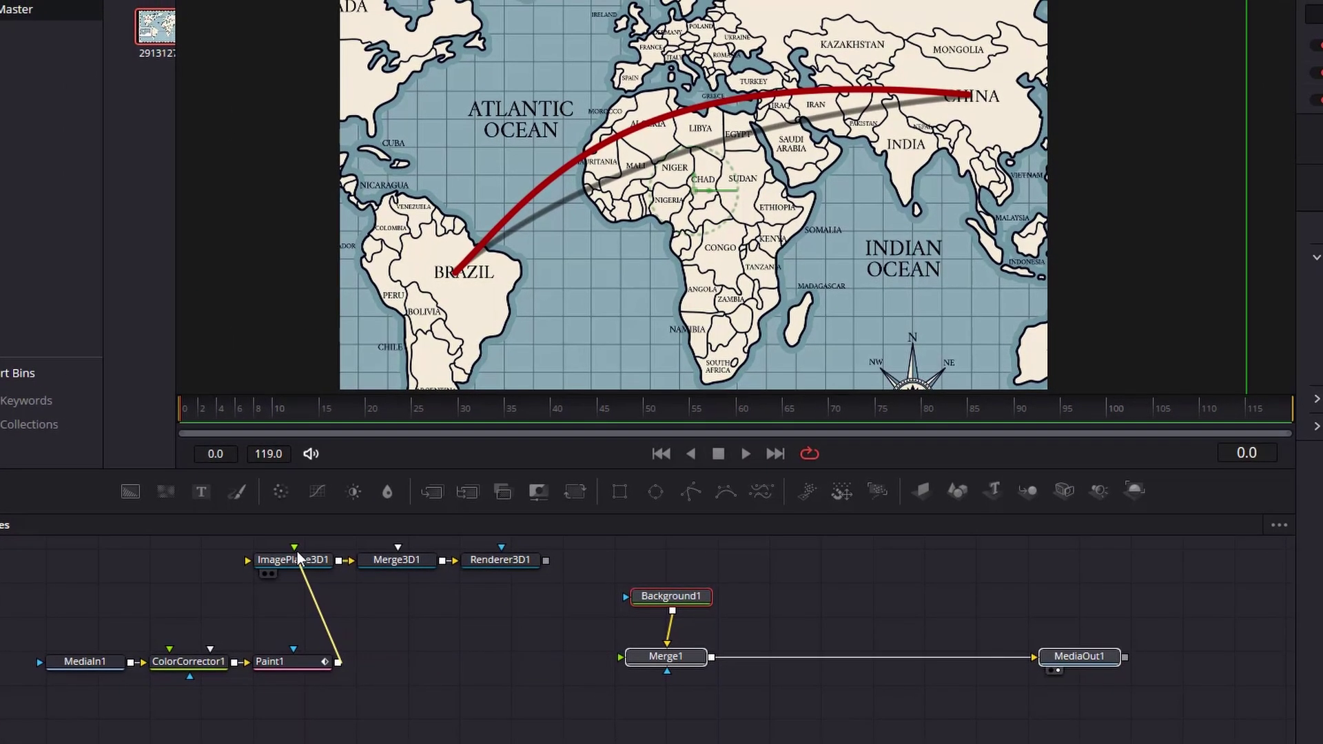
drag(297, 553, 294, 545)
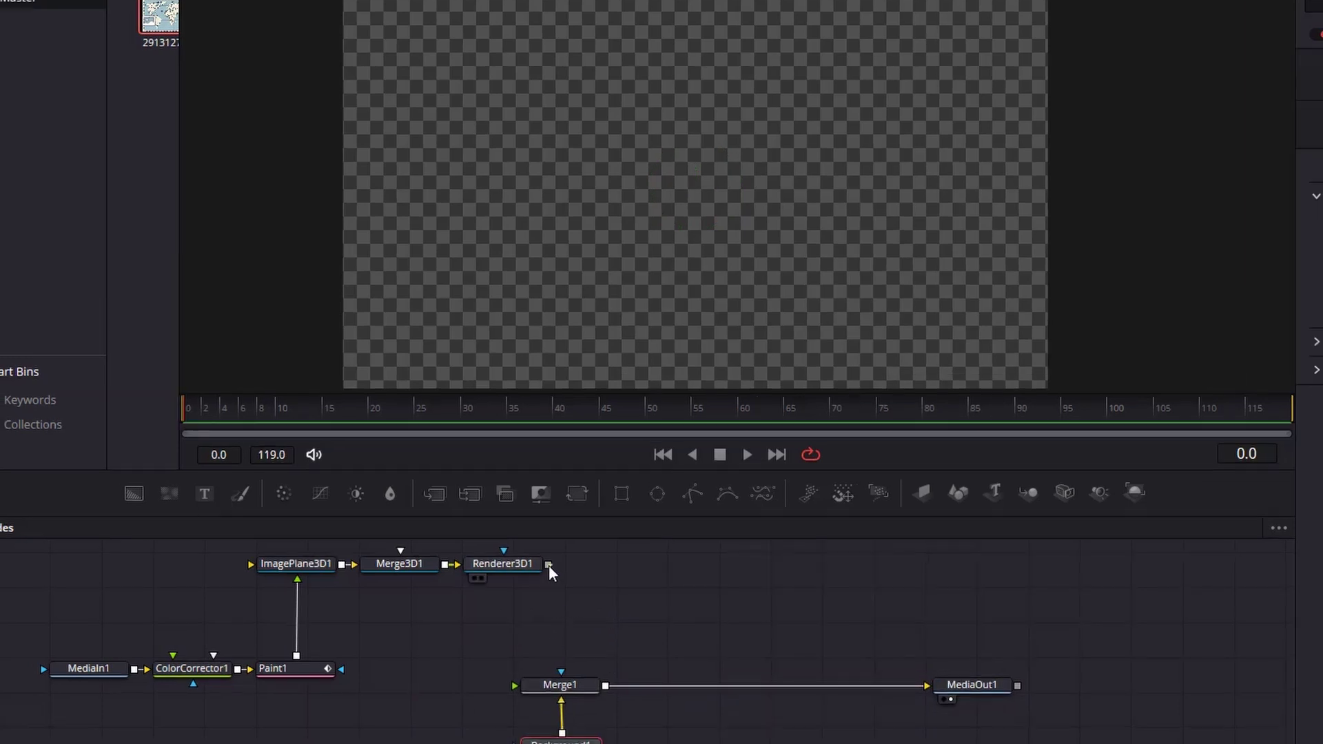
drag(549, 567, 552, 590)
drag(581, 667, 605, 688)
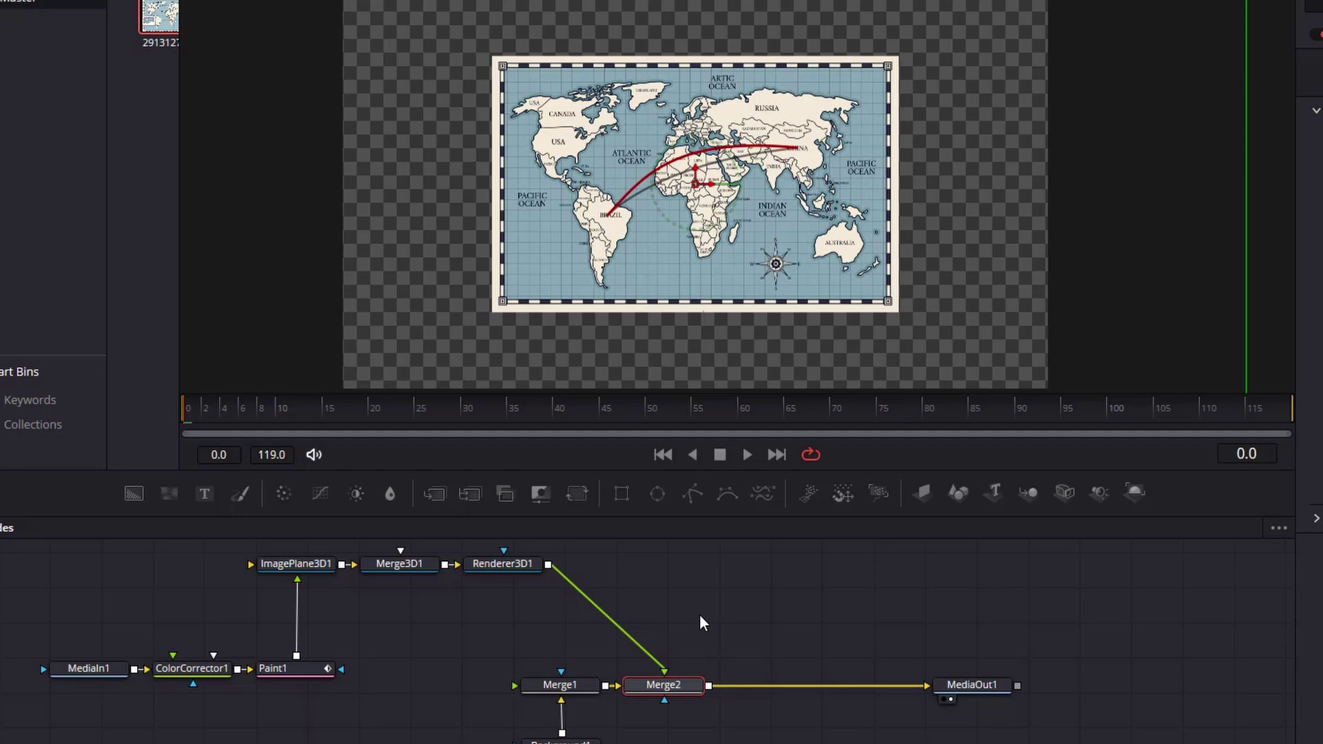
Step: Keyframe Paint1's shadow stroke Write On End from 0.0 at frame 10 to 1.0 at frame 100
click(295, 670)
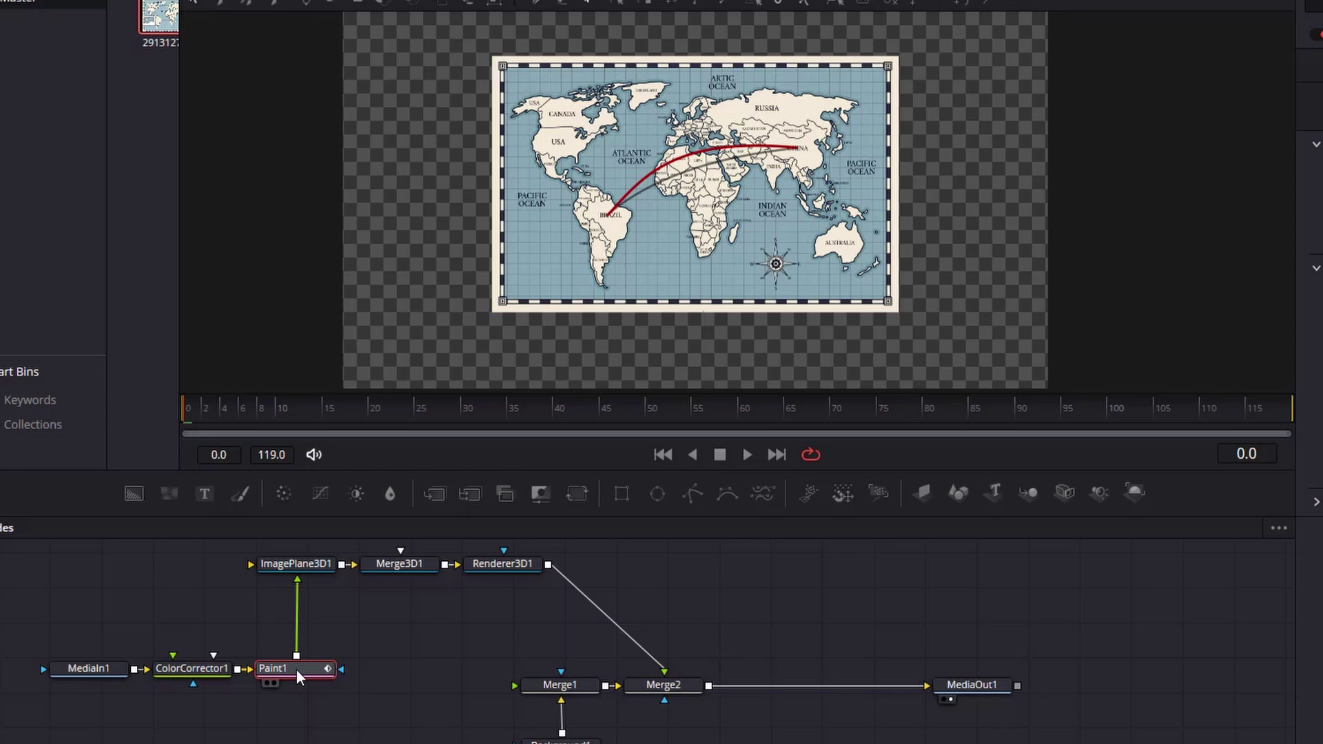
click(746, 454)
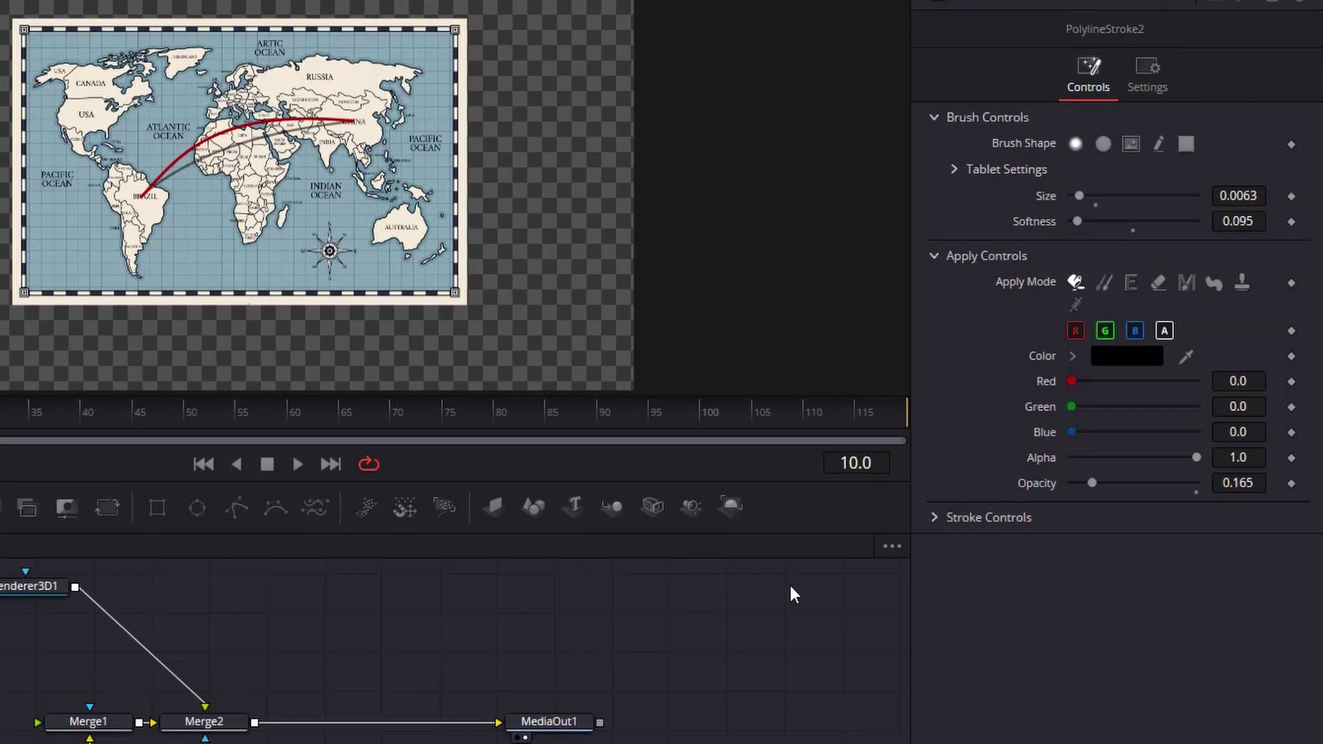
click(935, 518)
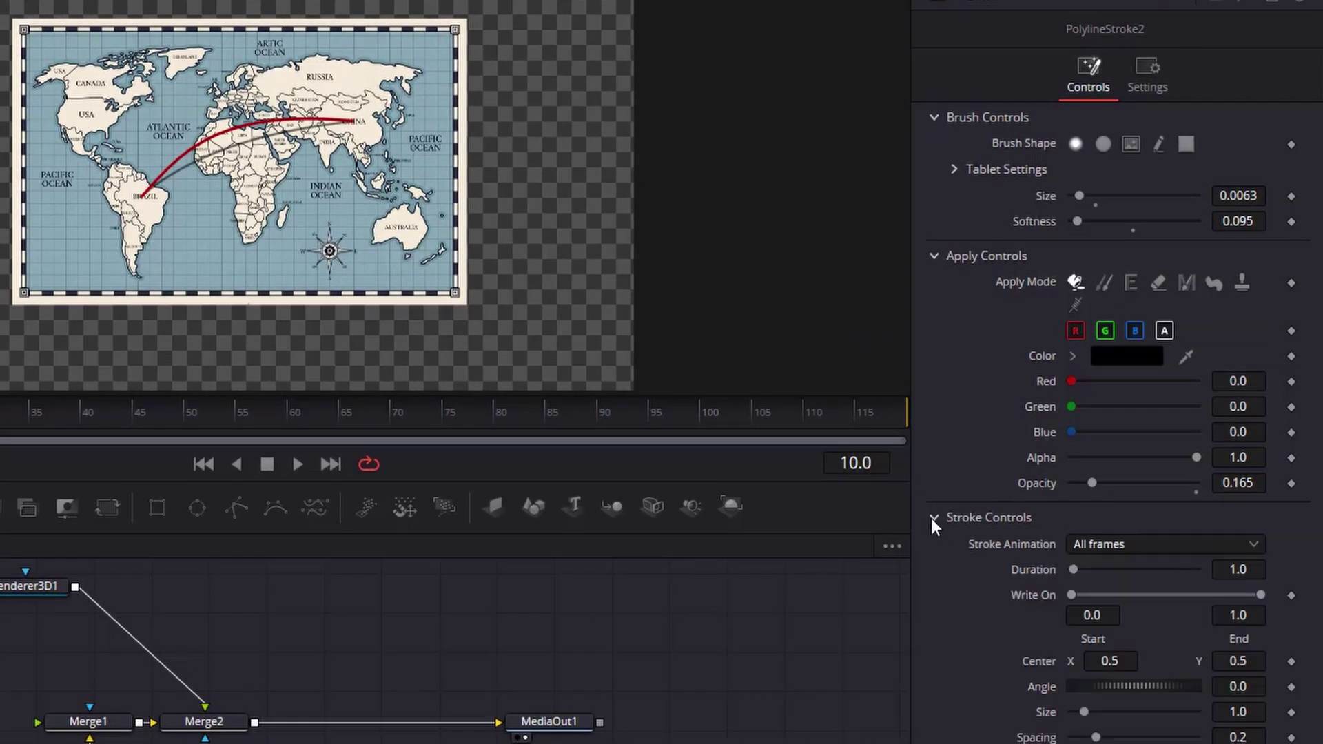
click(1292, 595)
drag(1262, 595, 982, 593)
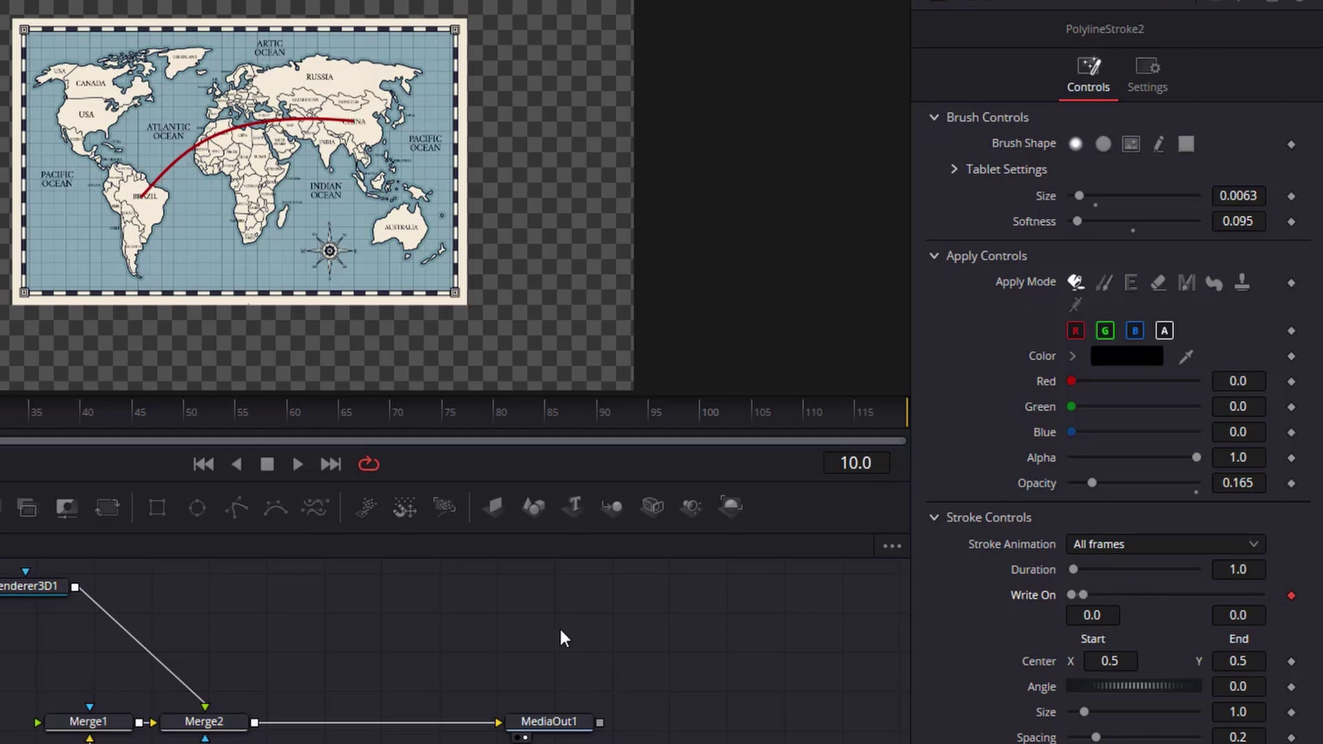
drag(1, 441, 709, 437)
drag(1084, 596, 1261, 596)
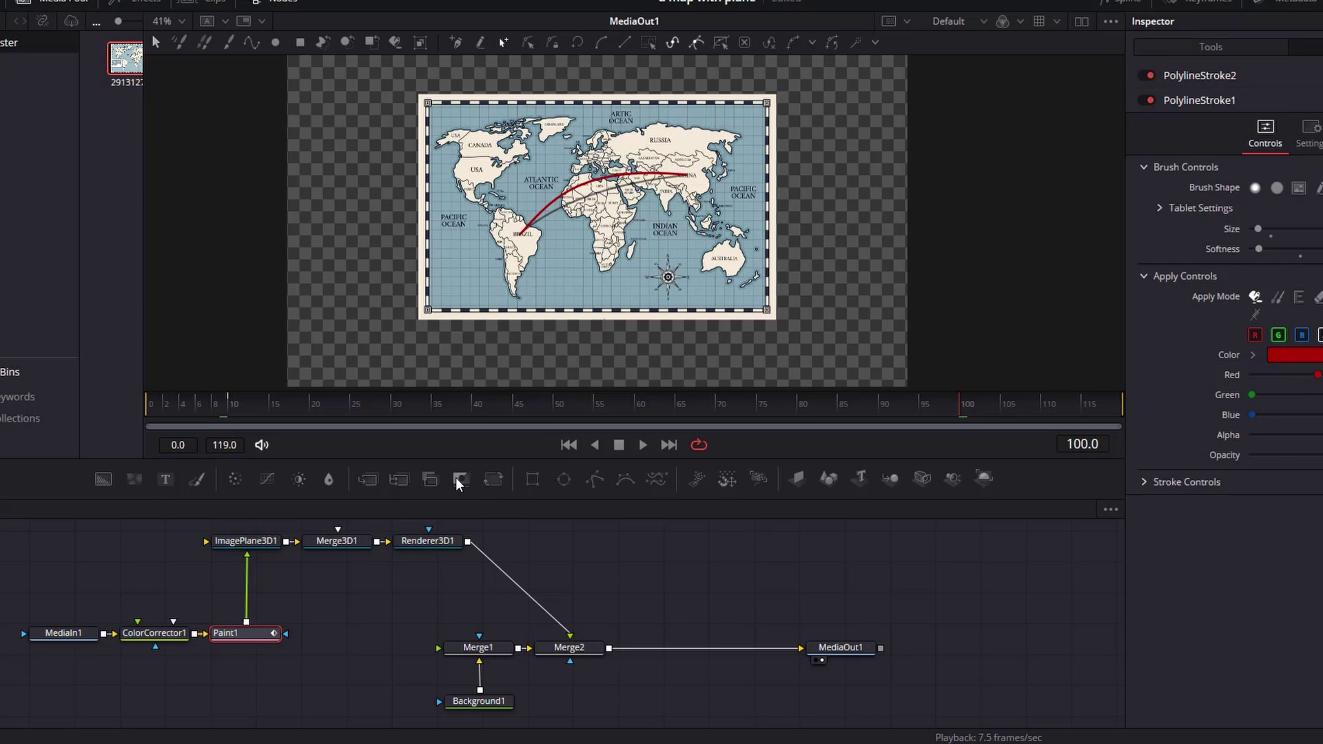
Step: Rewind to frame 0, play back the shadow's write-on animation, then stop it
click(690, 417)
drag(957, 407, 29, 419)
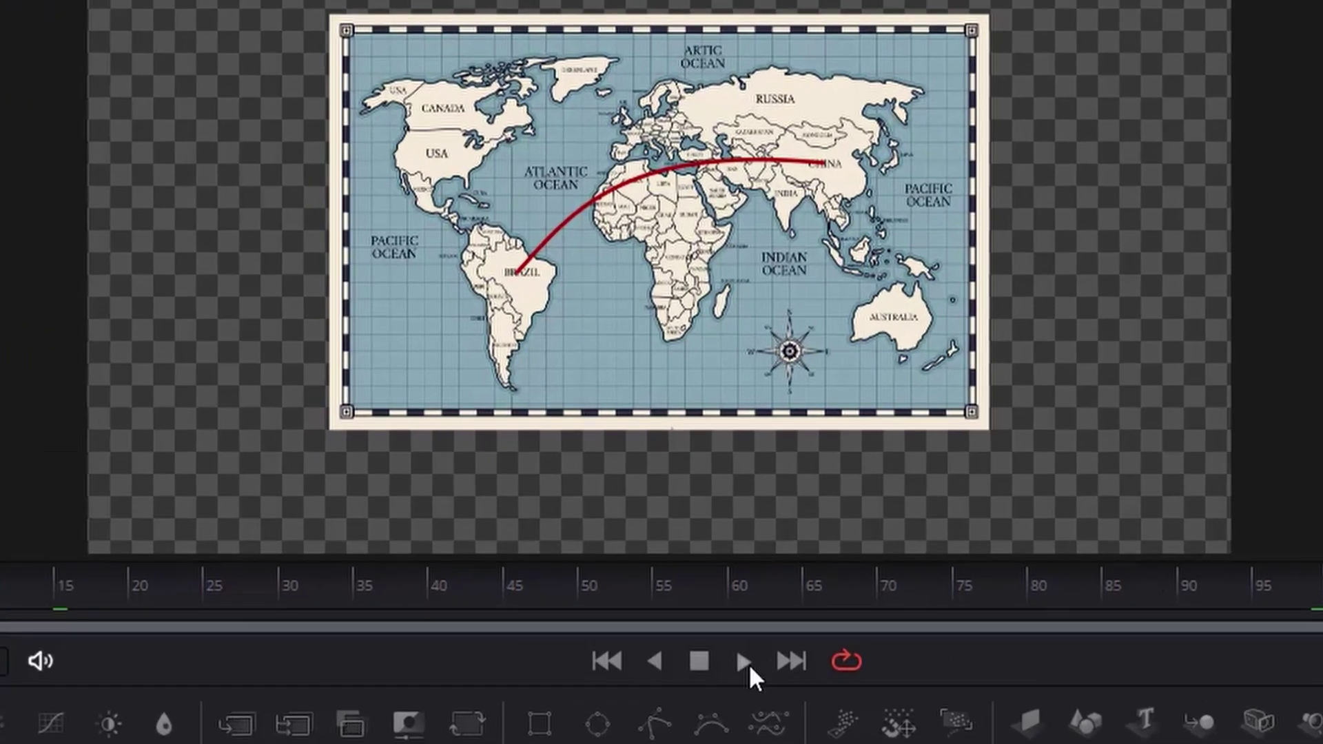
click(644, 445)
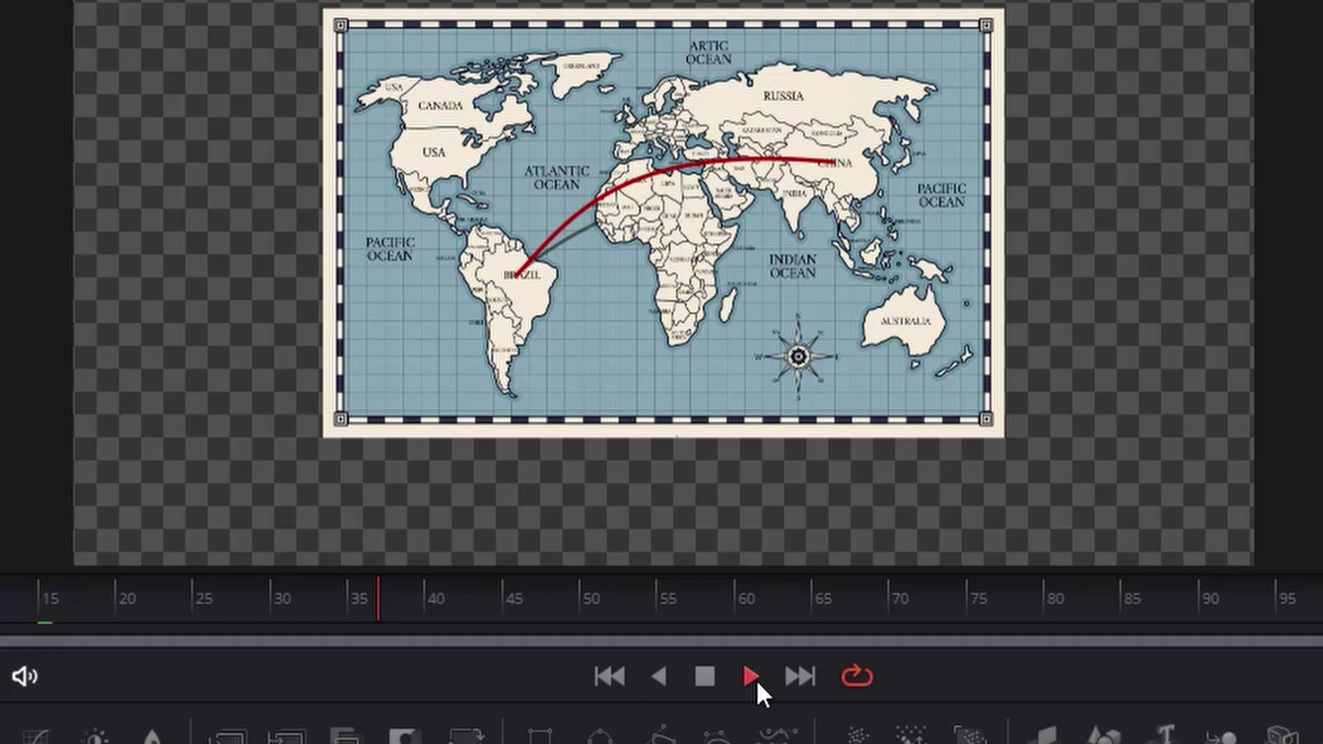
click(704, 674)
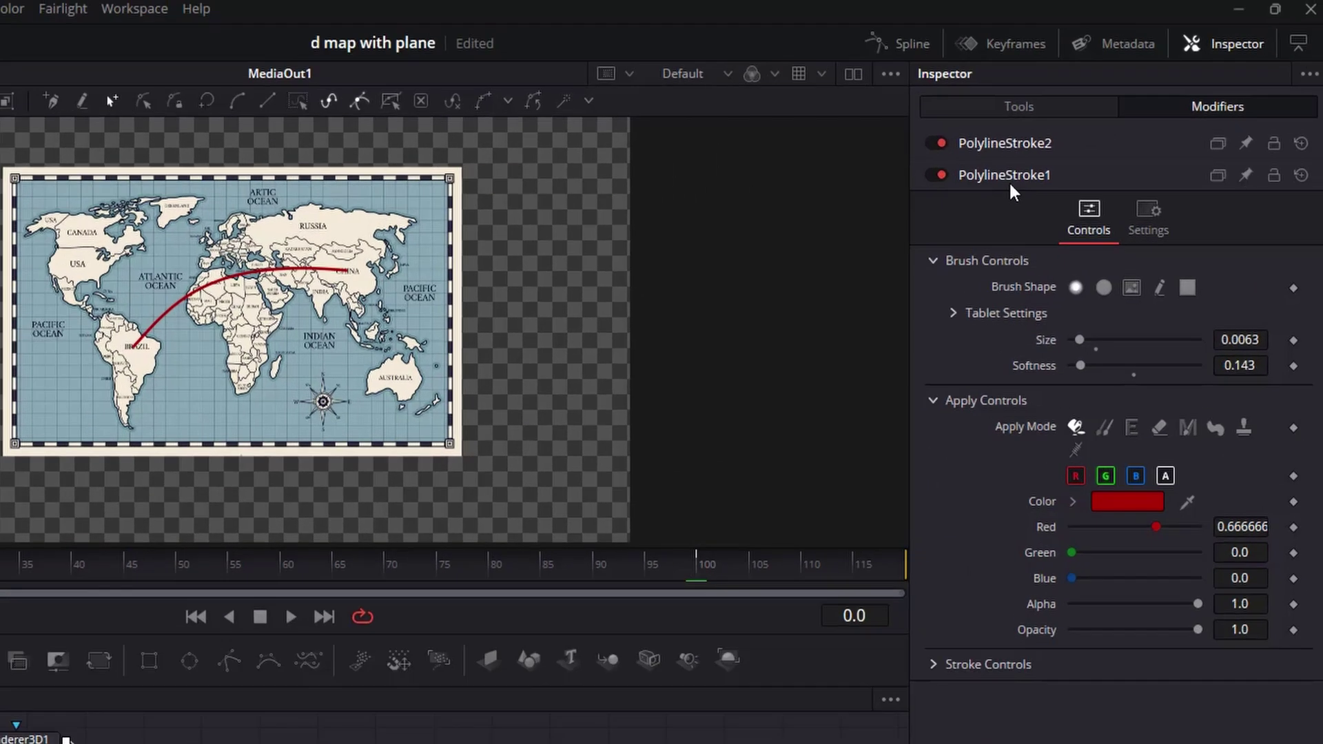
Step: Keyframe PolylineStroke1's Write On End from 0.0 at frame 10 to 1.0 at frame 100, then preview
click(1122, 114)
click(991, 187)
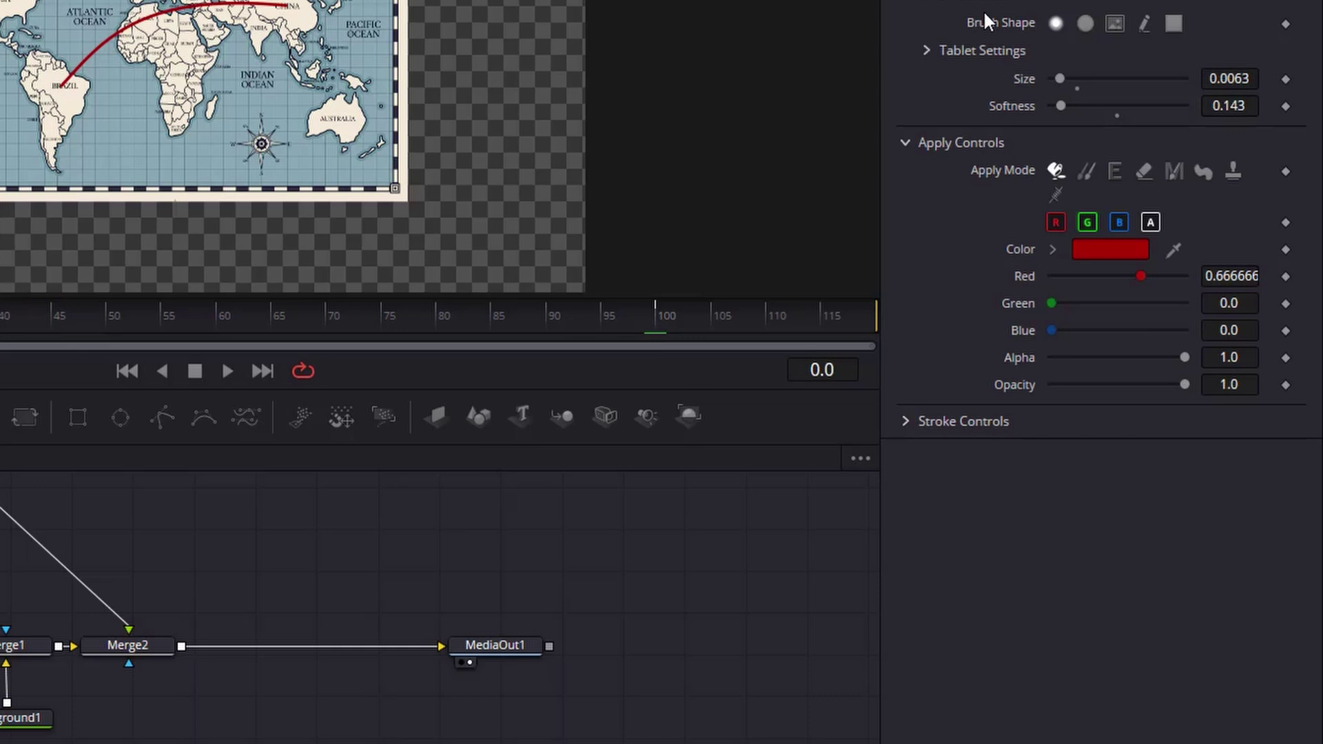
click(944, 421)
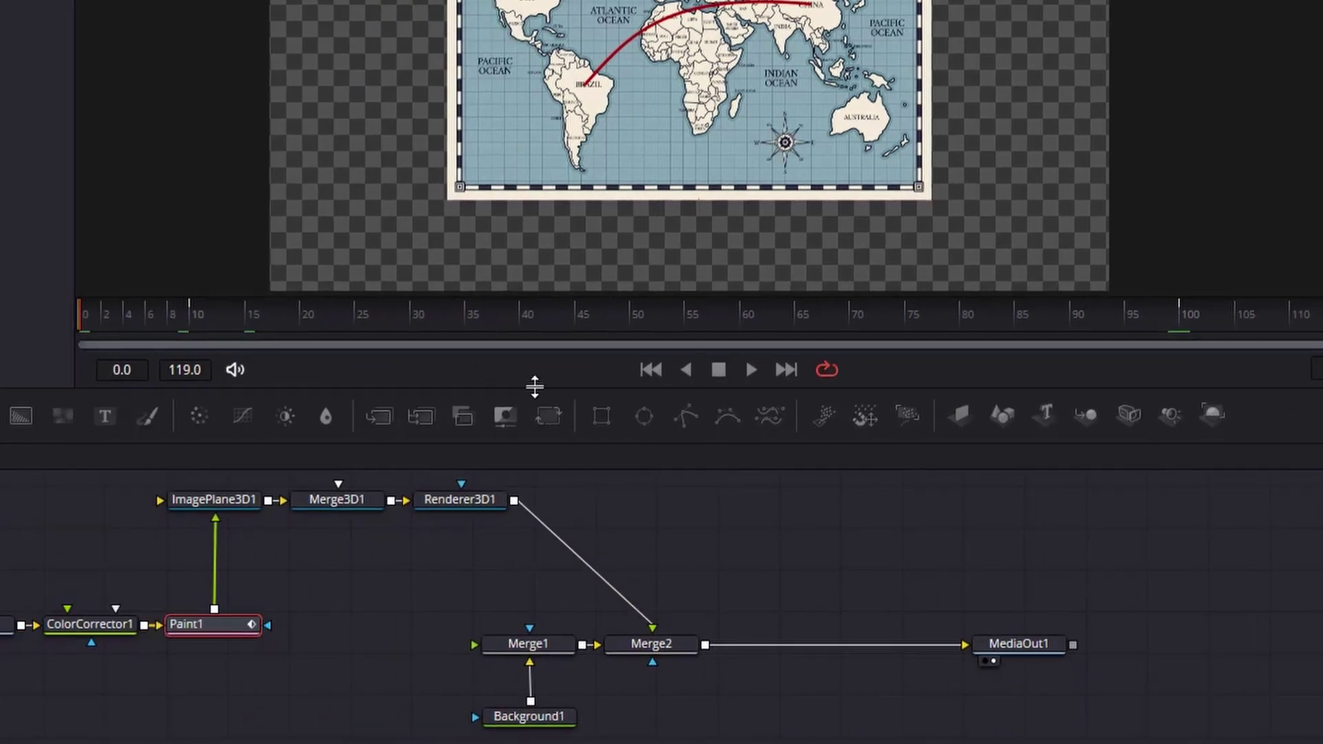
click(192, 321)
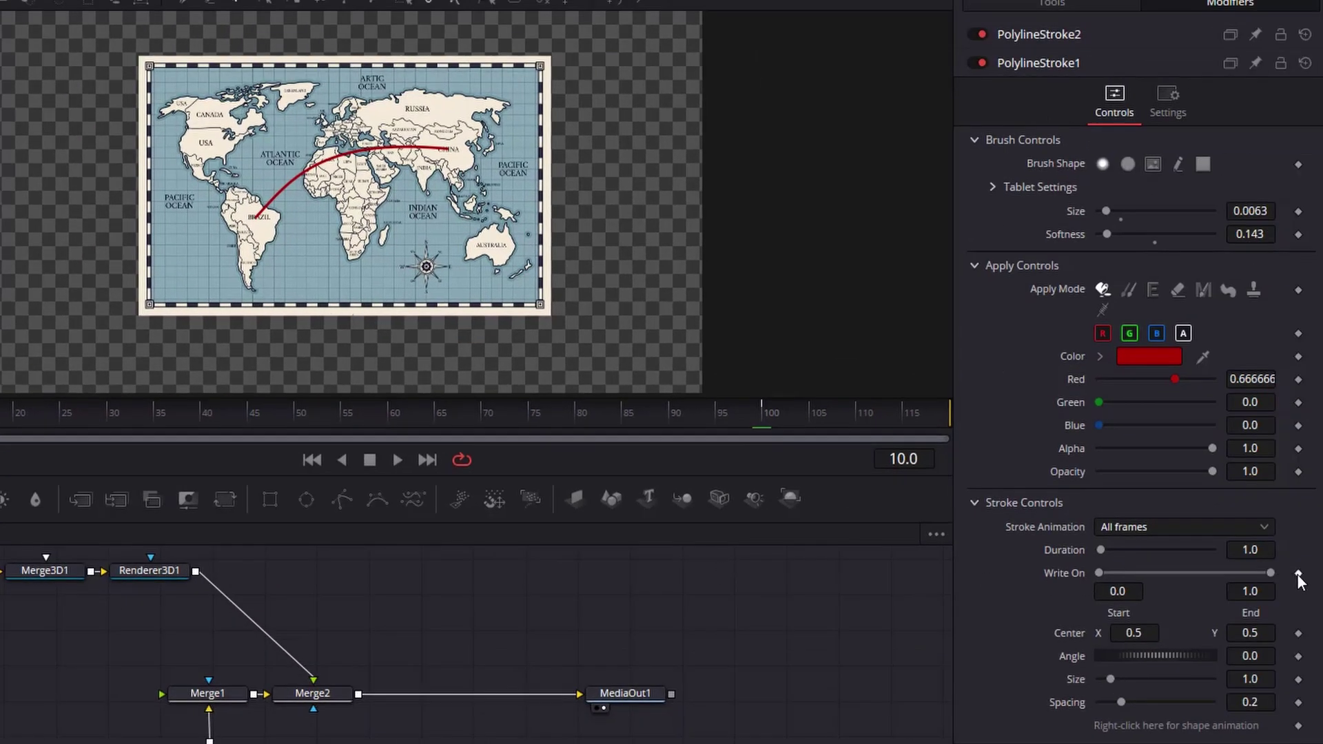
click(1297, 573)
drag(1274, 573, 1047, 581)
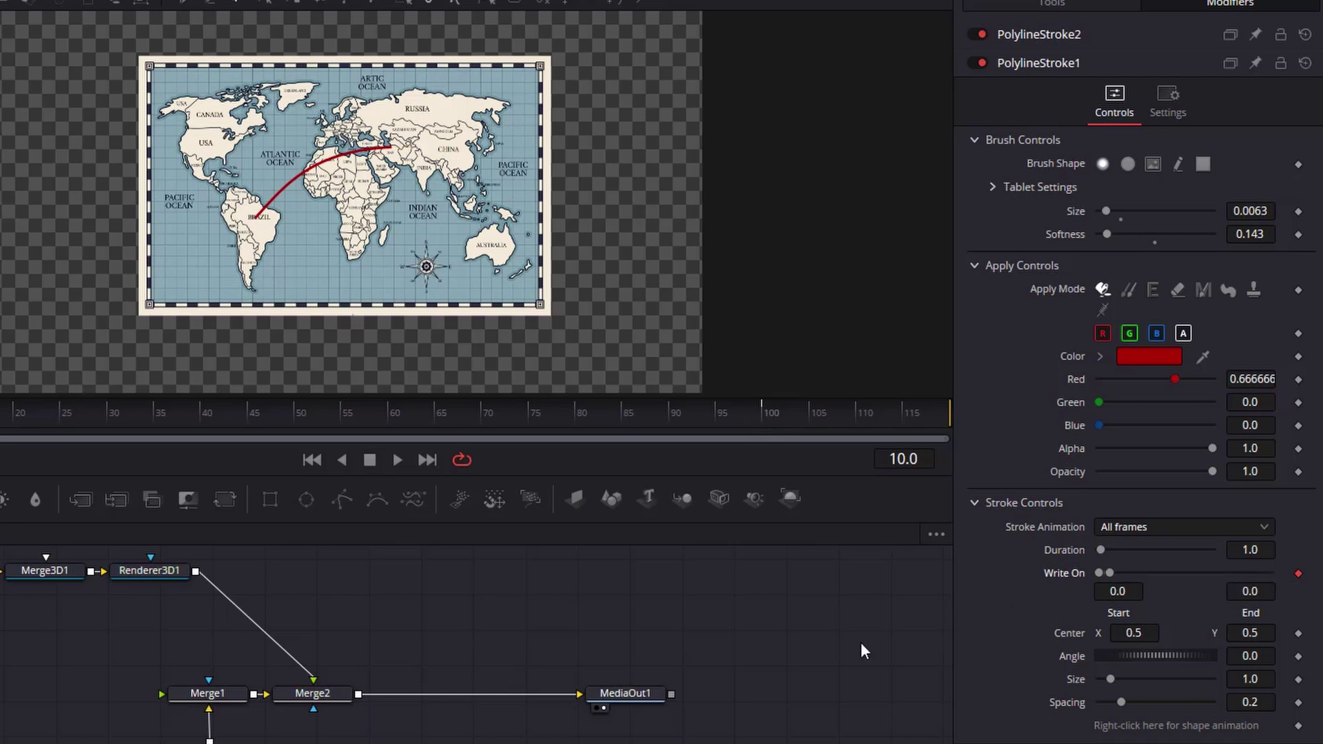
click(761, 419)
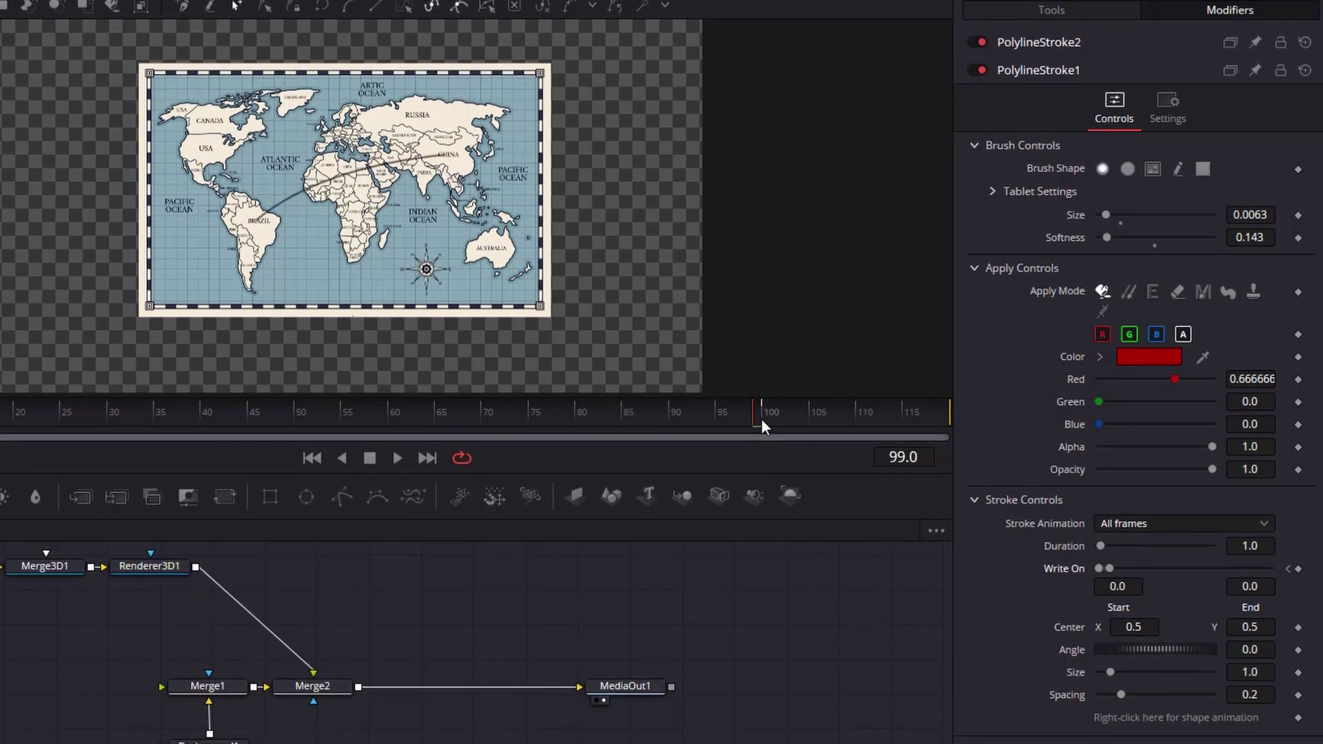
click(761, 419)
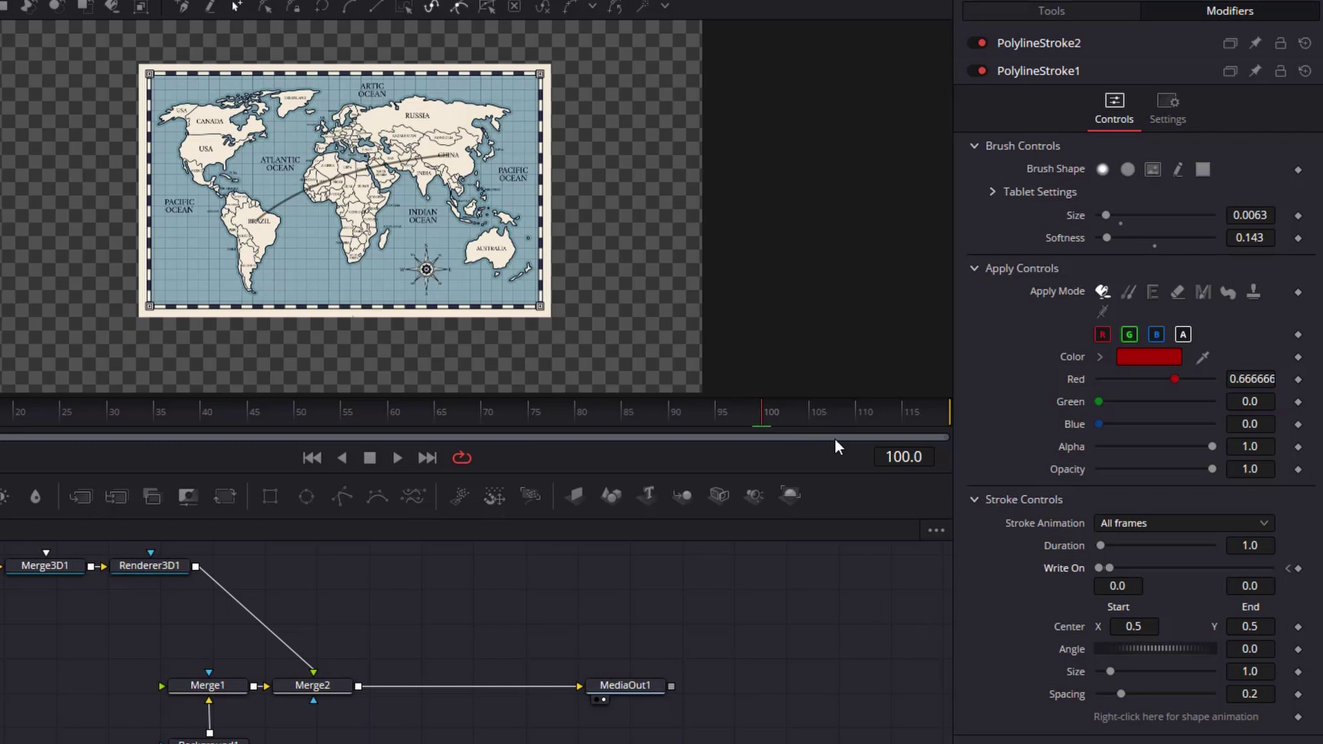
drag(1106, 568, 1275, 568)
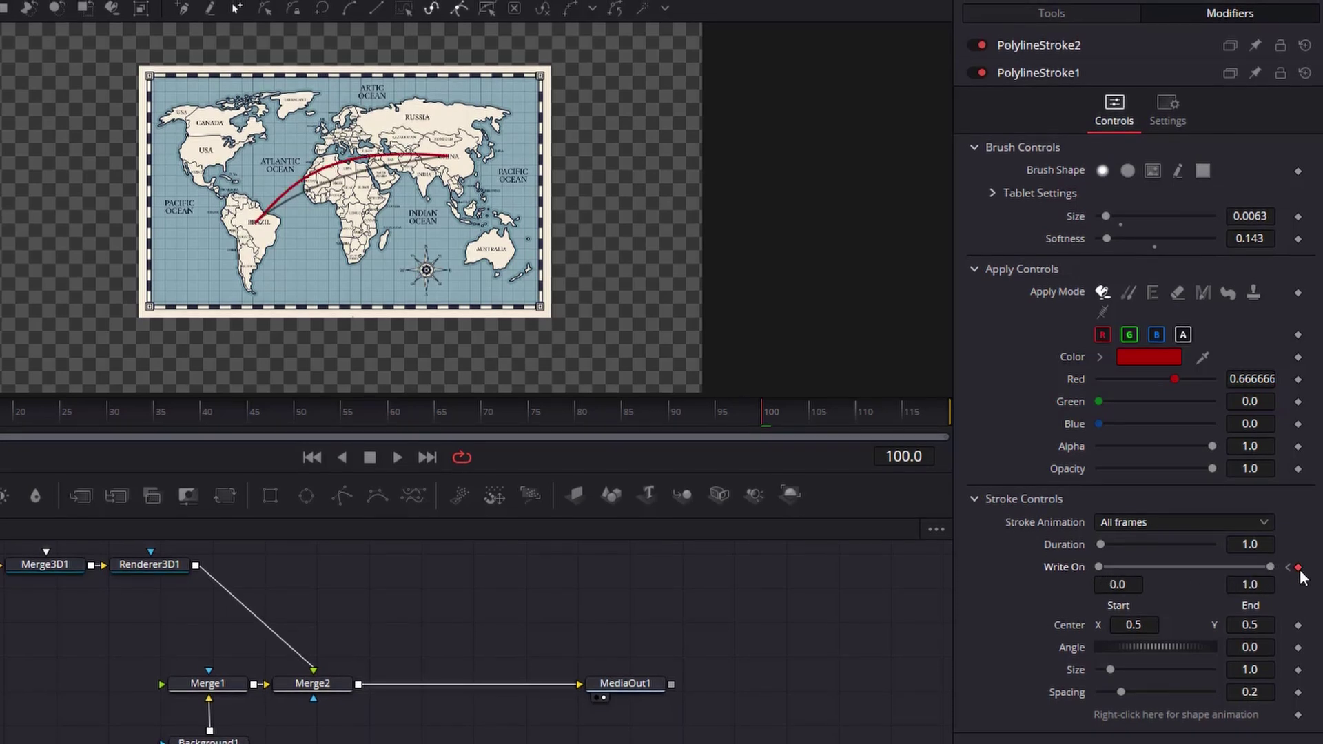
click(312, 457)
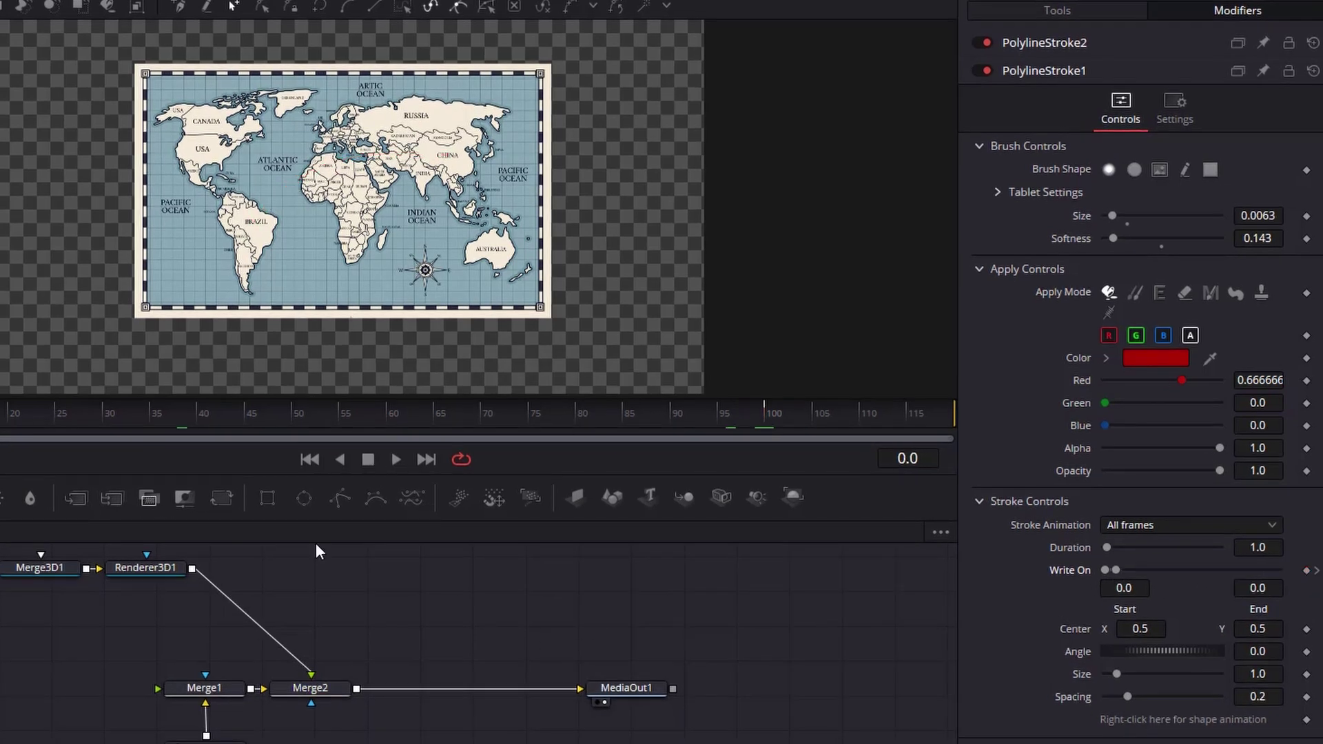
click(396, 459)
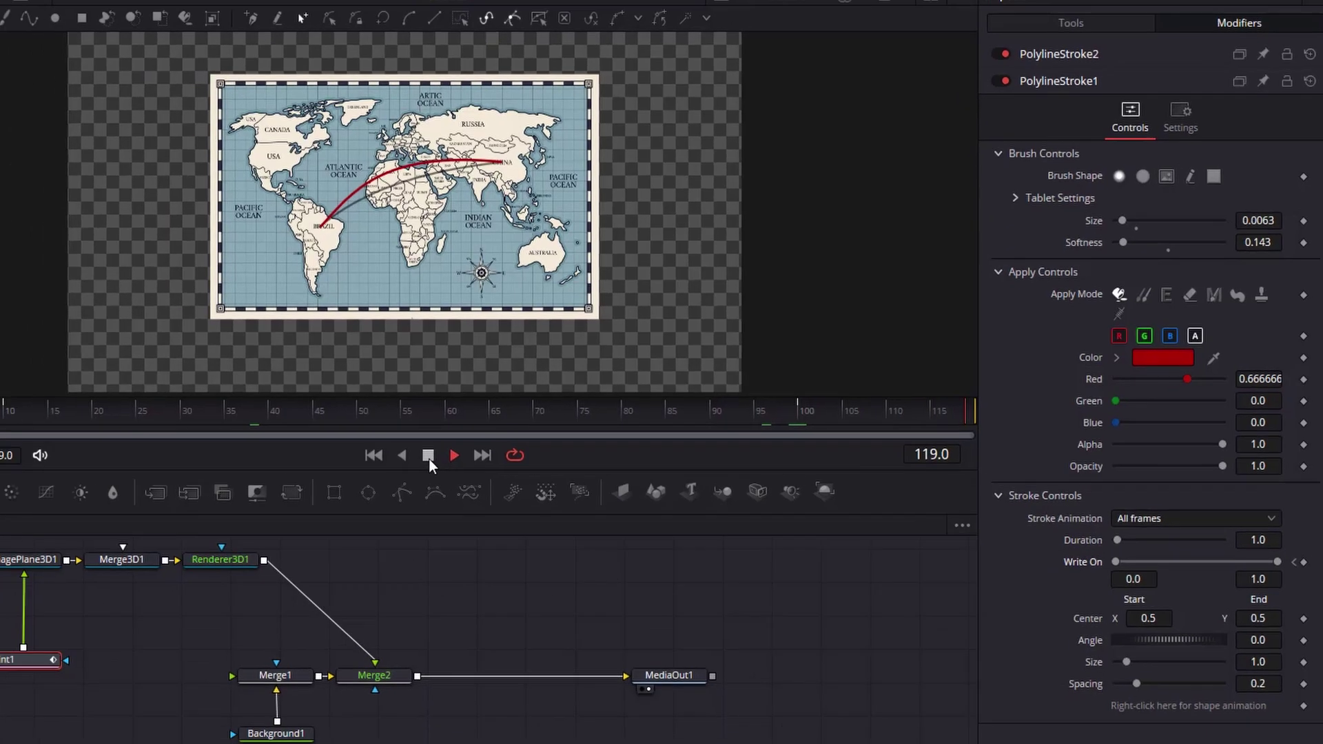
Step: Stop playback and paste a copy of the Paint1 node after it
click(428, 456)
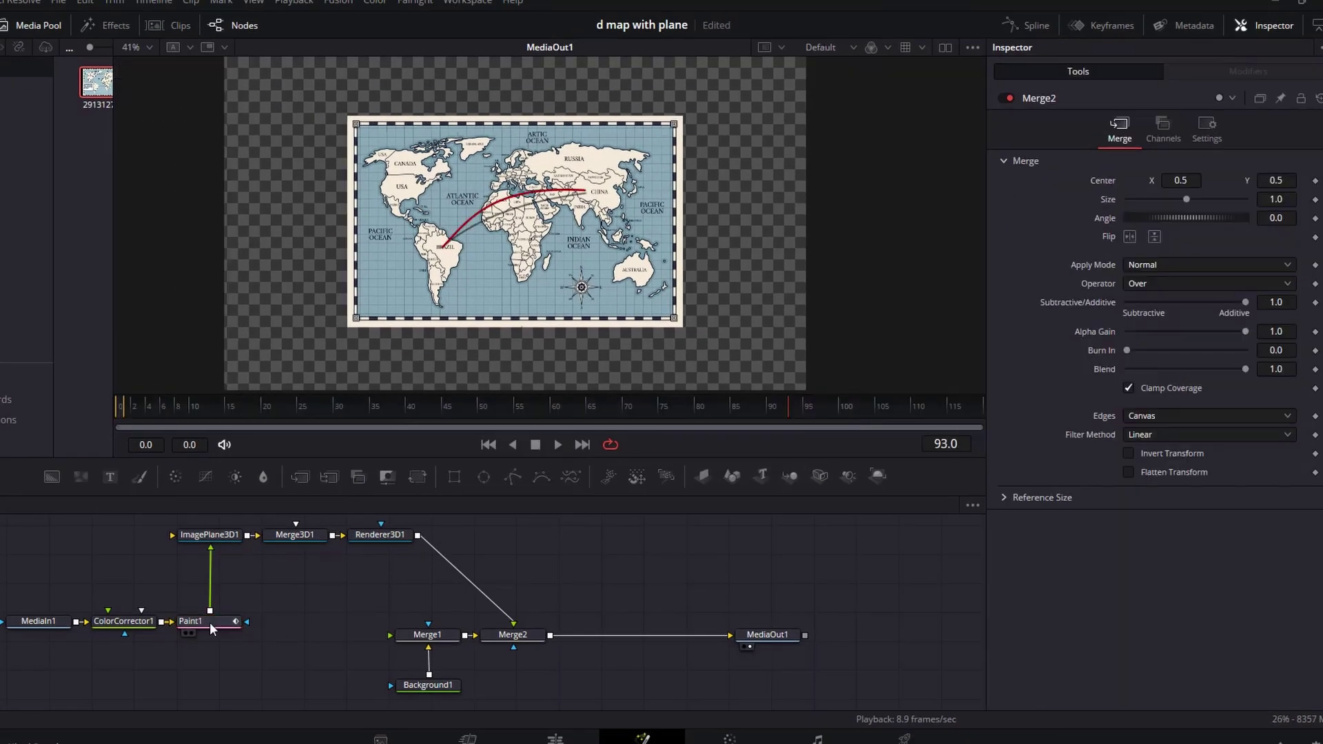
click(210, 622)
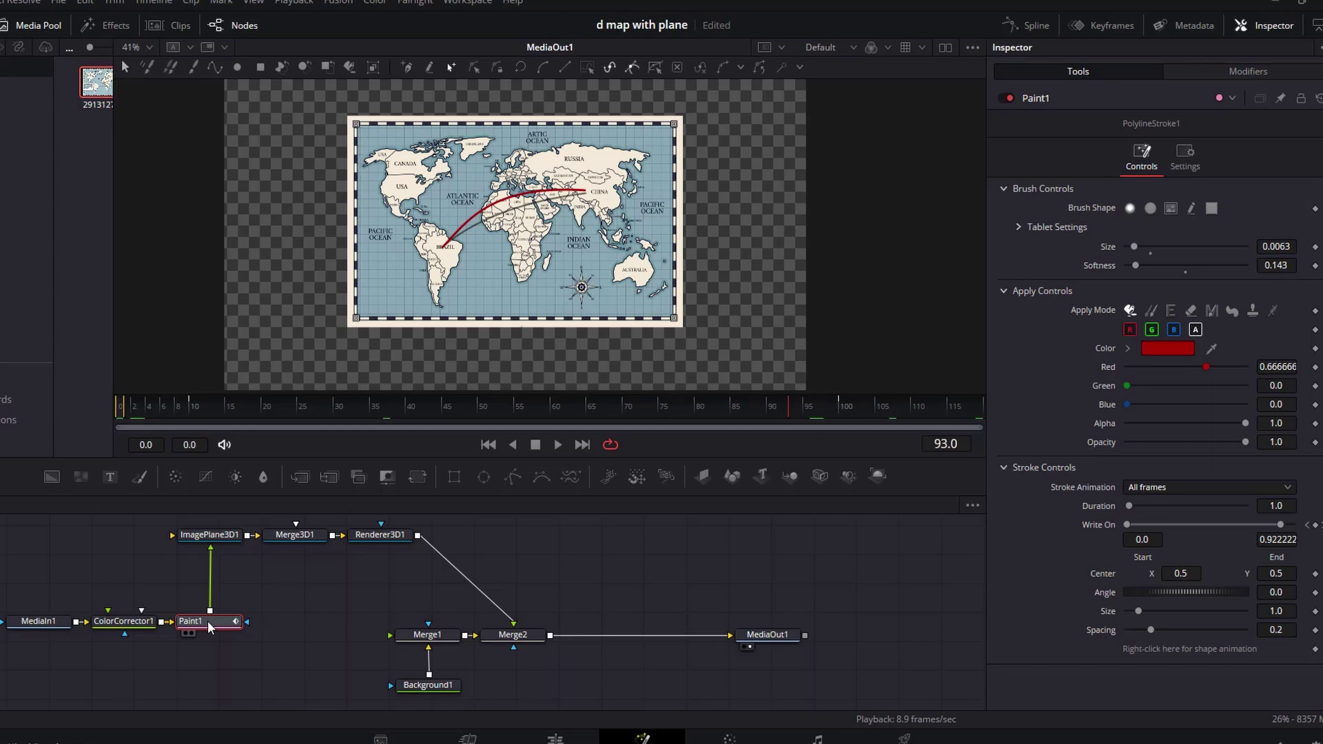
key(ctrl+c)
key(ctrl+v)
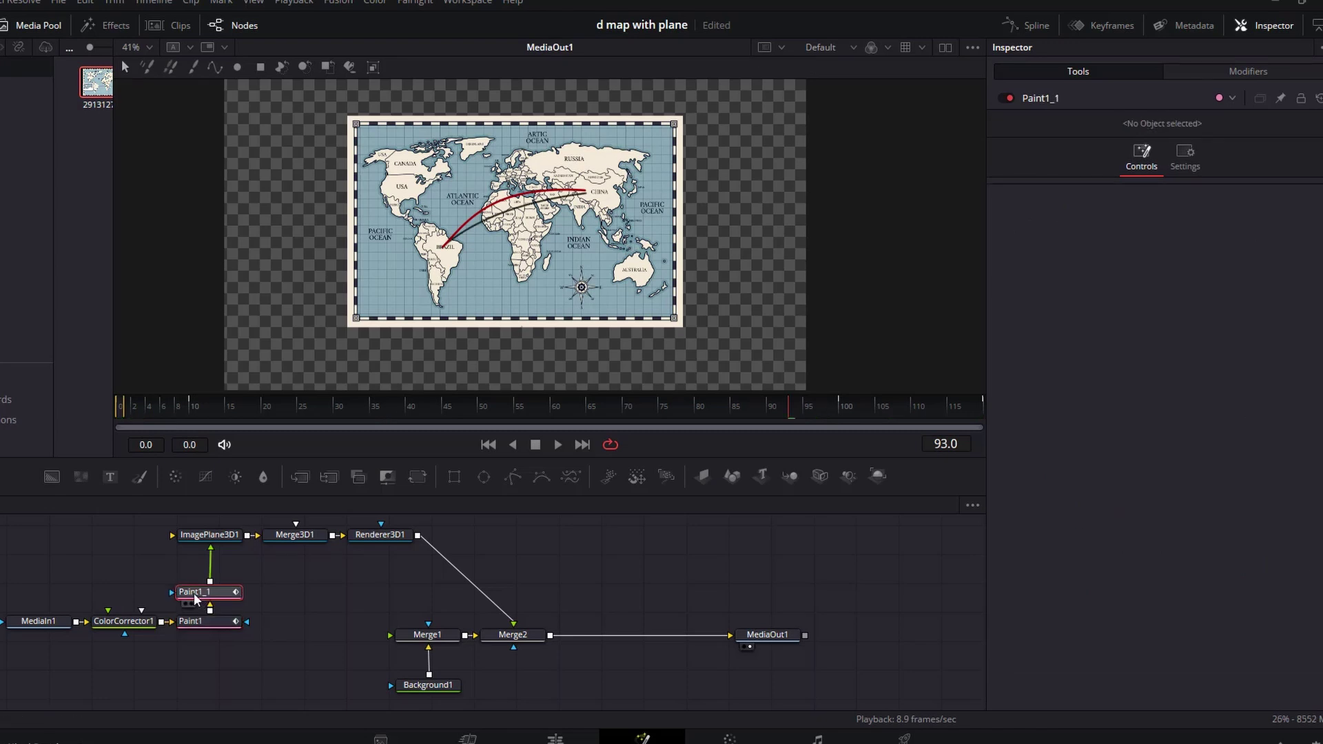
Step: Rename the duplicated paint node to 'plane', correcting the 'plabe' typo
key(F2)
text(plabe)
key(Return)
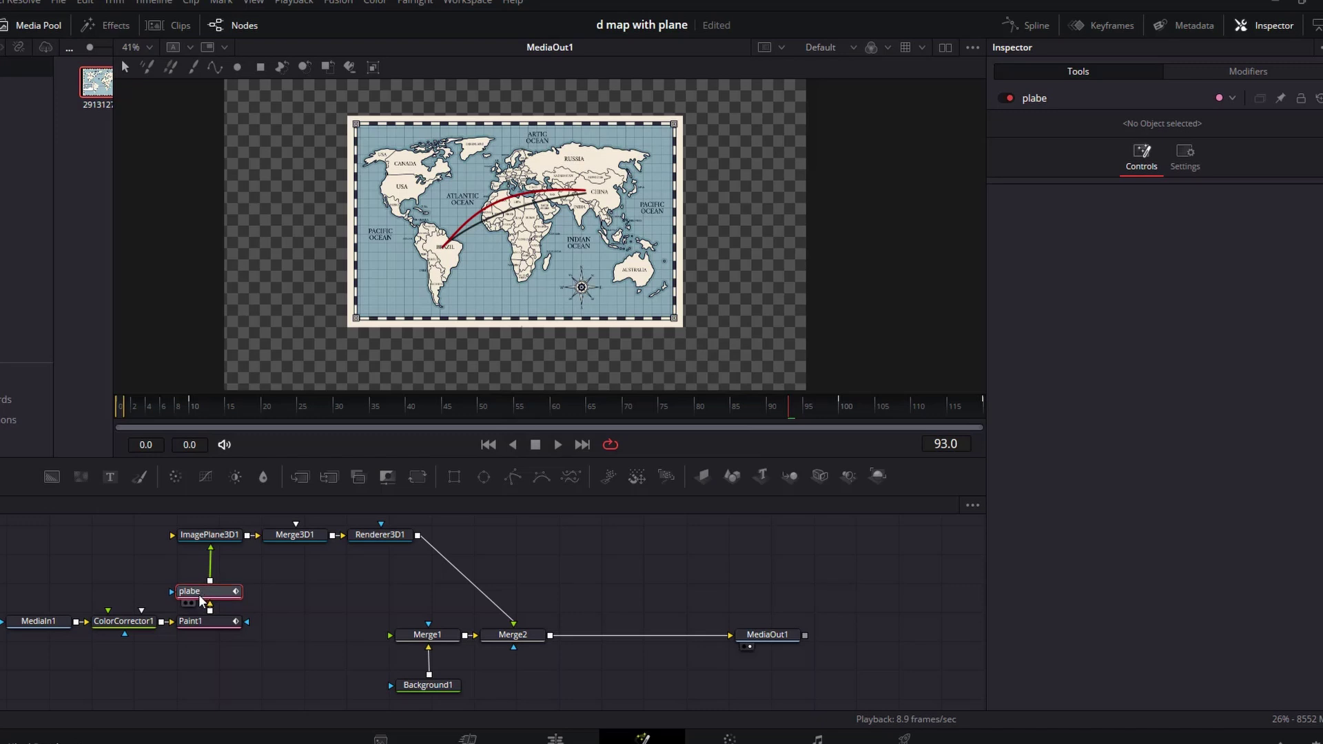
key(F2)
text(p)
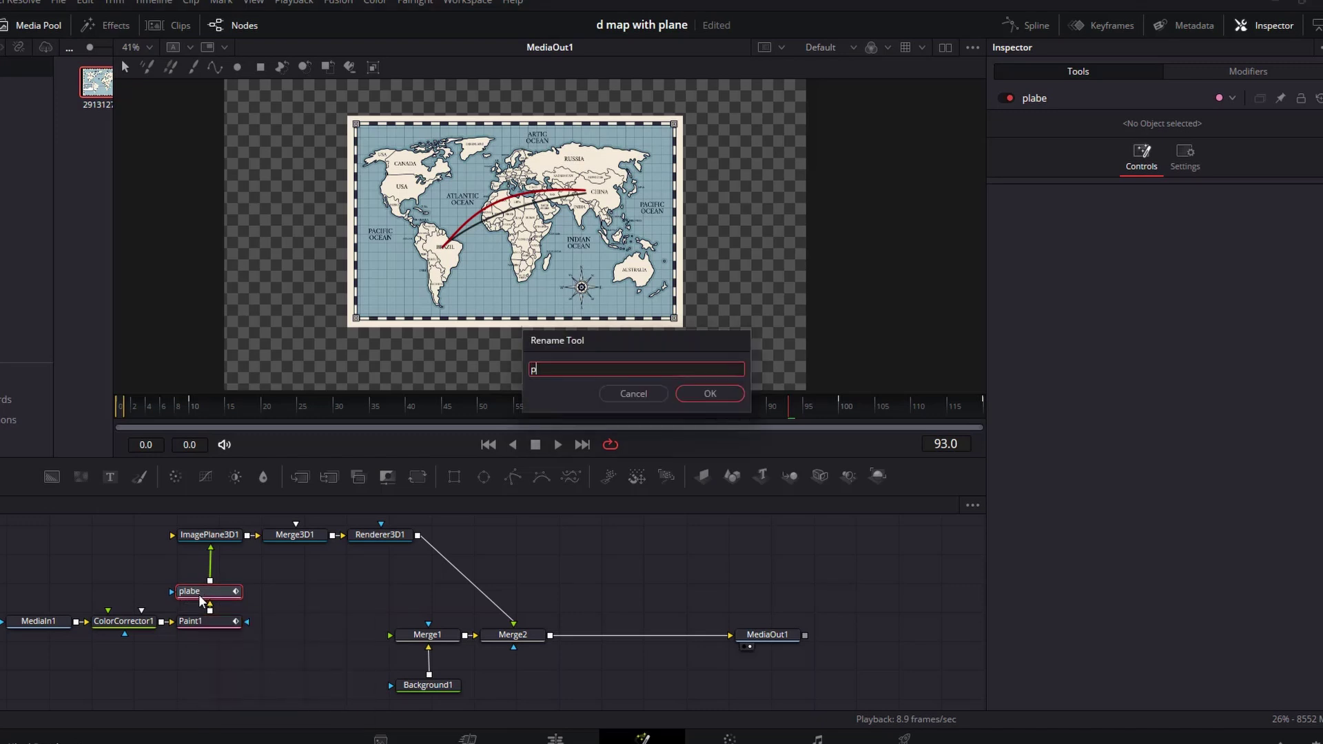
text(lane)
key(Return)
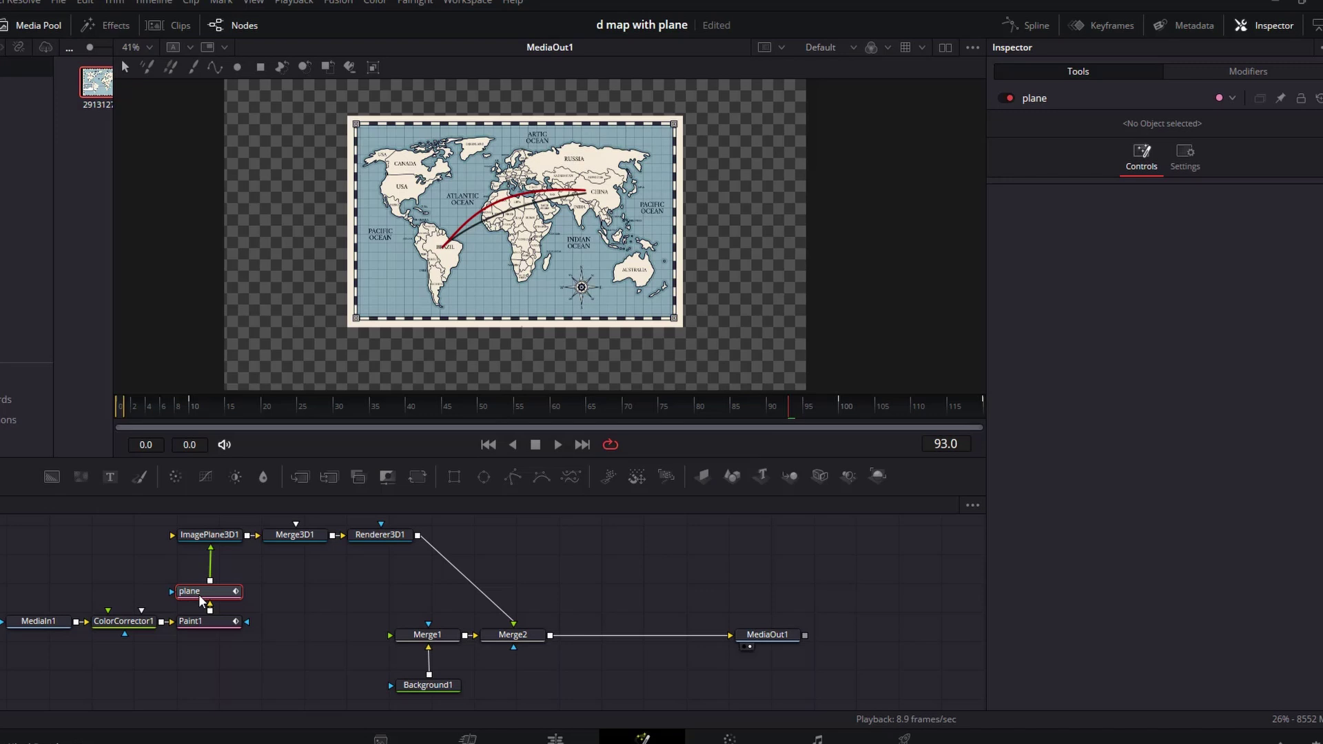
Step: At frame 10, set the plane stroke's Write On End to 0.001
click(189, 407)
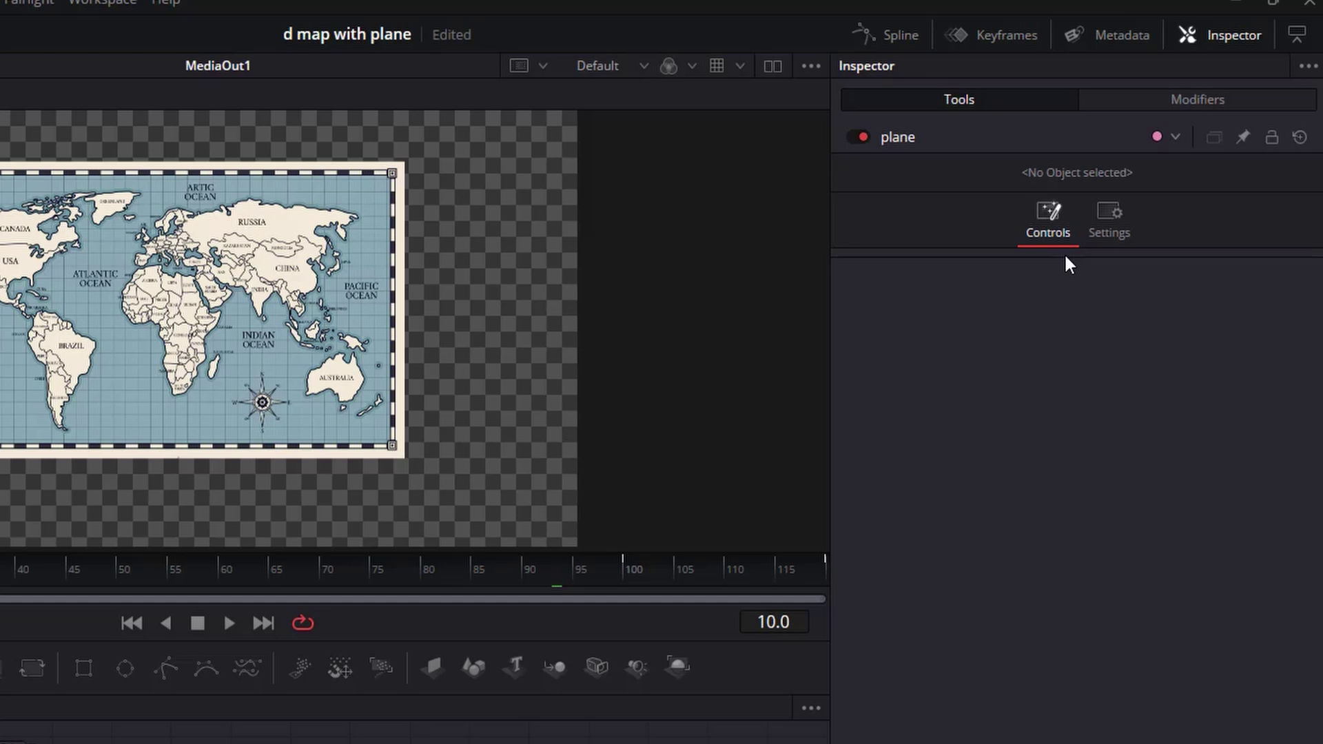
click(1198, 99)
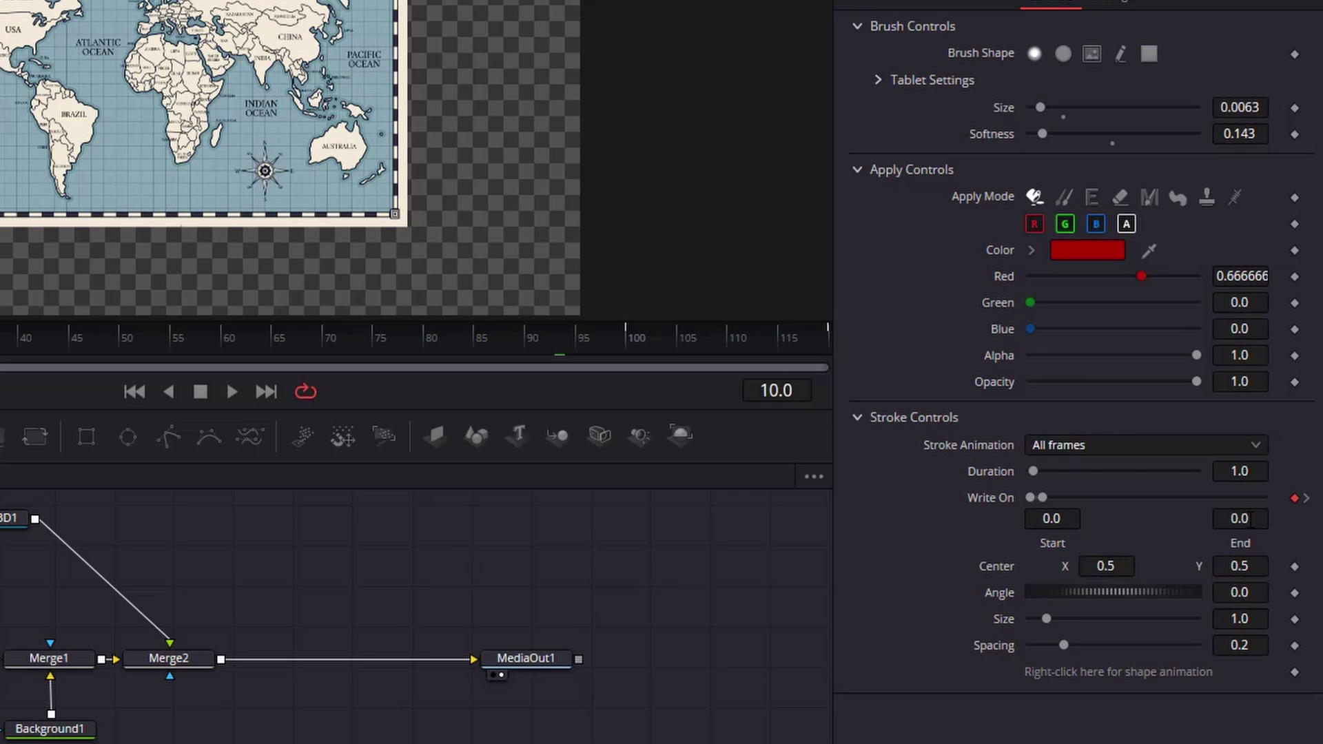
click(1251, 520)
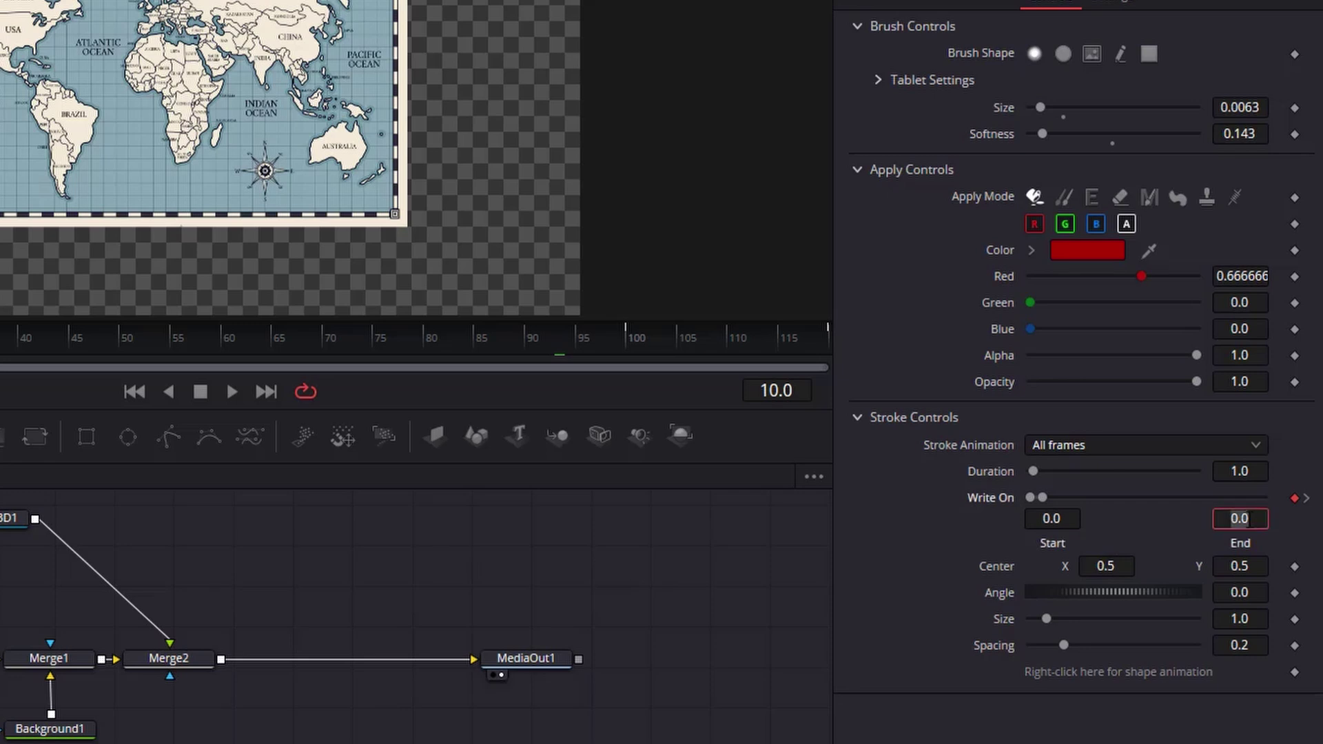
text(0.001)
key(Tab)
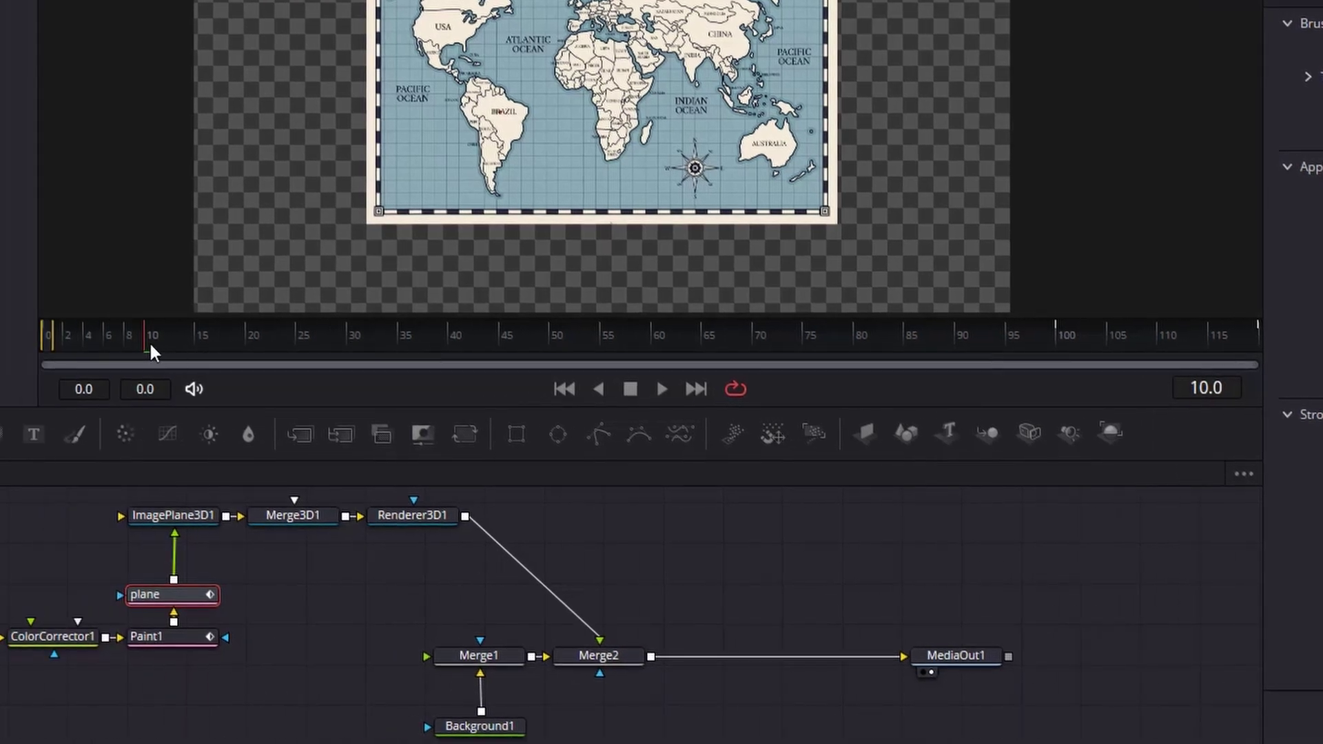
Step: At frame 100, set Write On Start to 0.999, Spacing 0.0, and Apply Mode Merge
click(1058, 345)
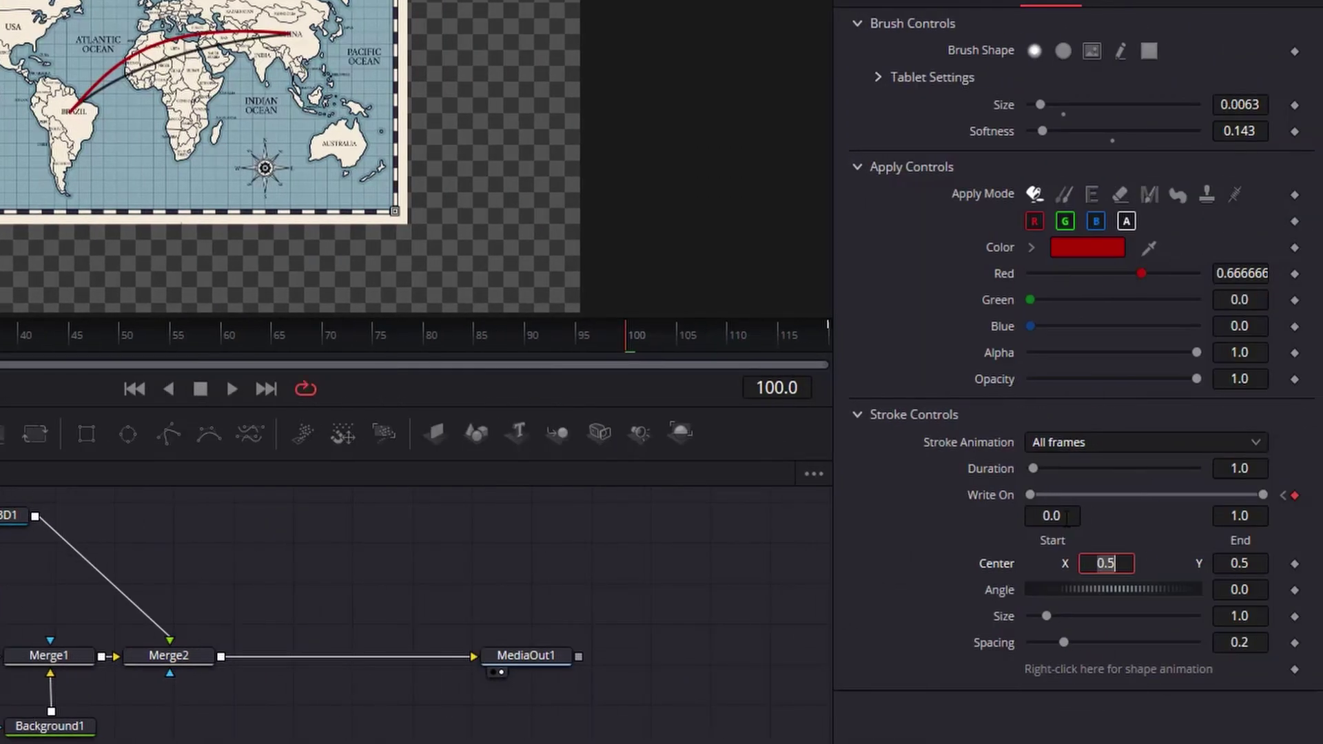
click(1062, 519)
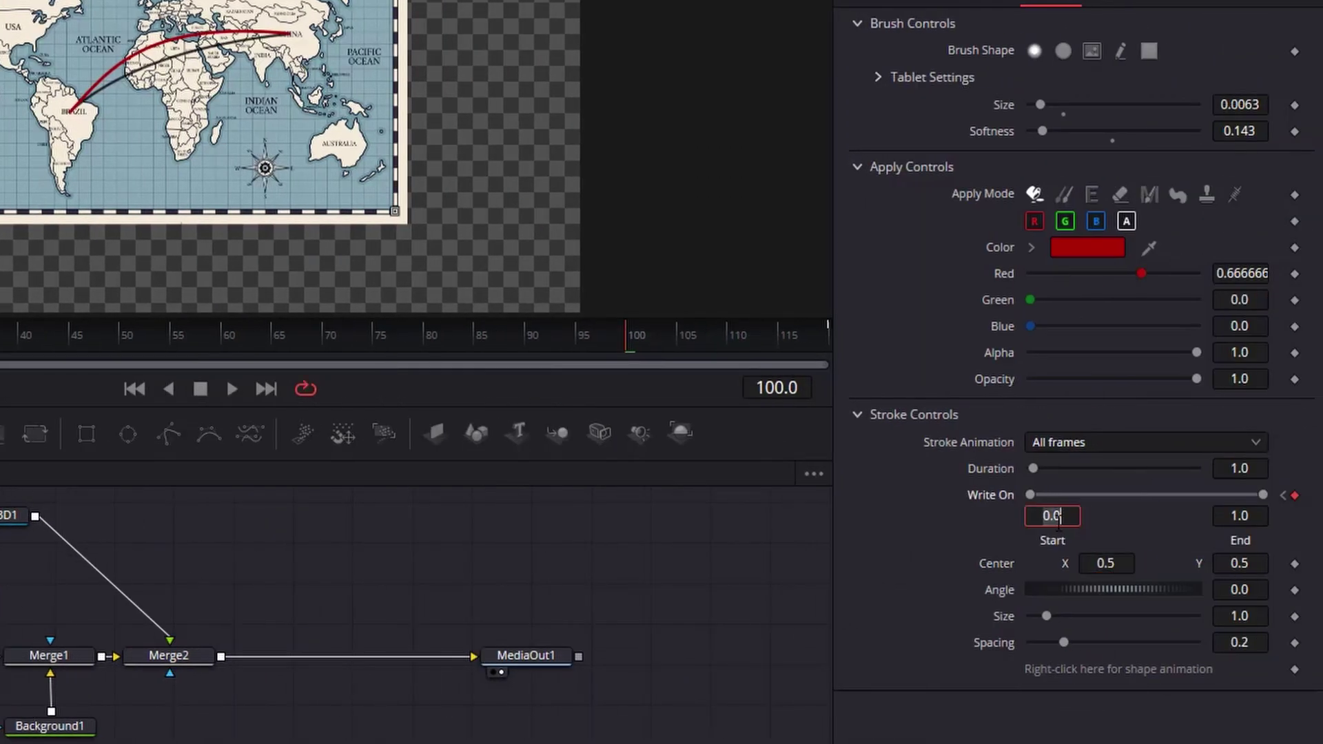
text(0.999)
click(1242, 644)
text(0.0)
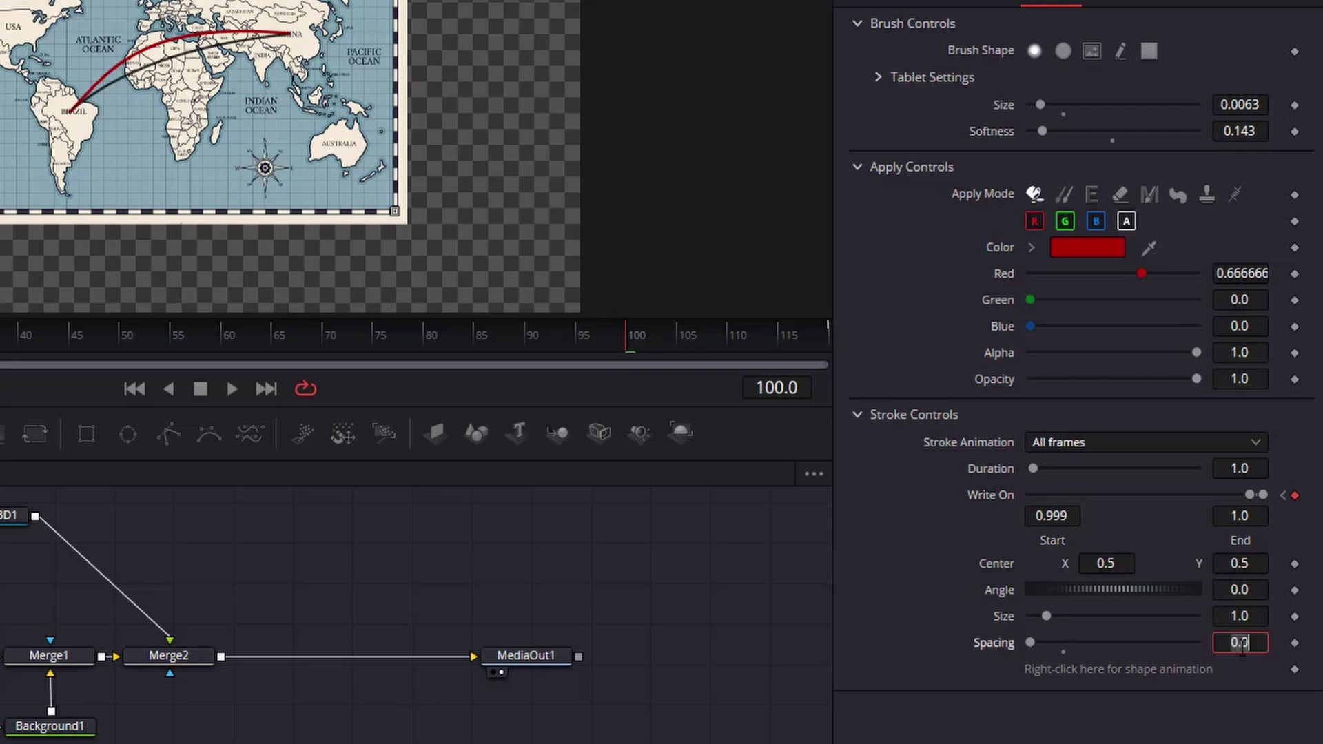
click(1149, 197)
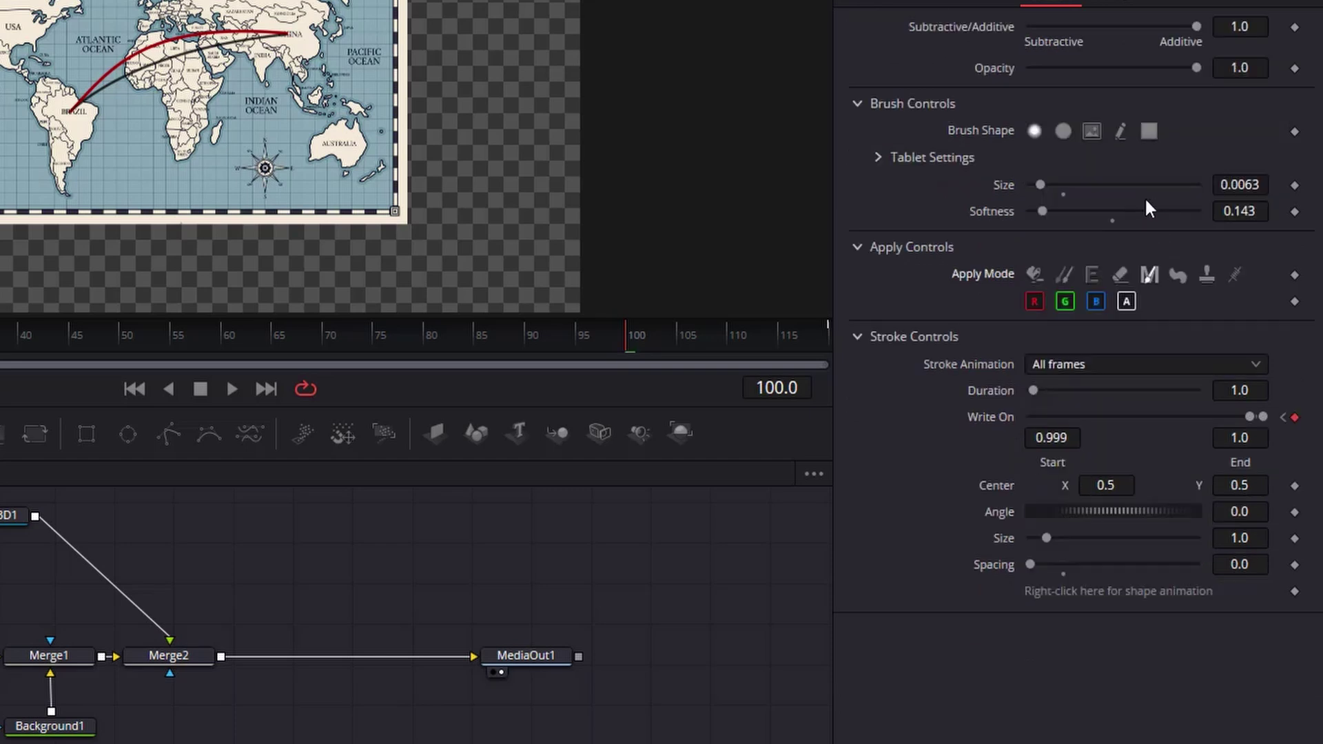
Step: Use the 33986-removebg-preview.png image as the brush at size about 0.04, then preview the flight
click(1094, 134)
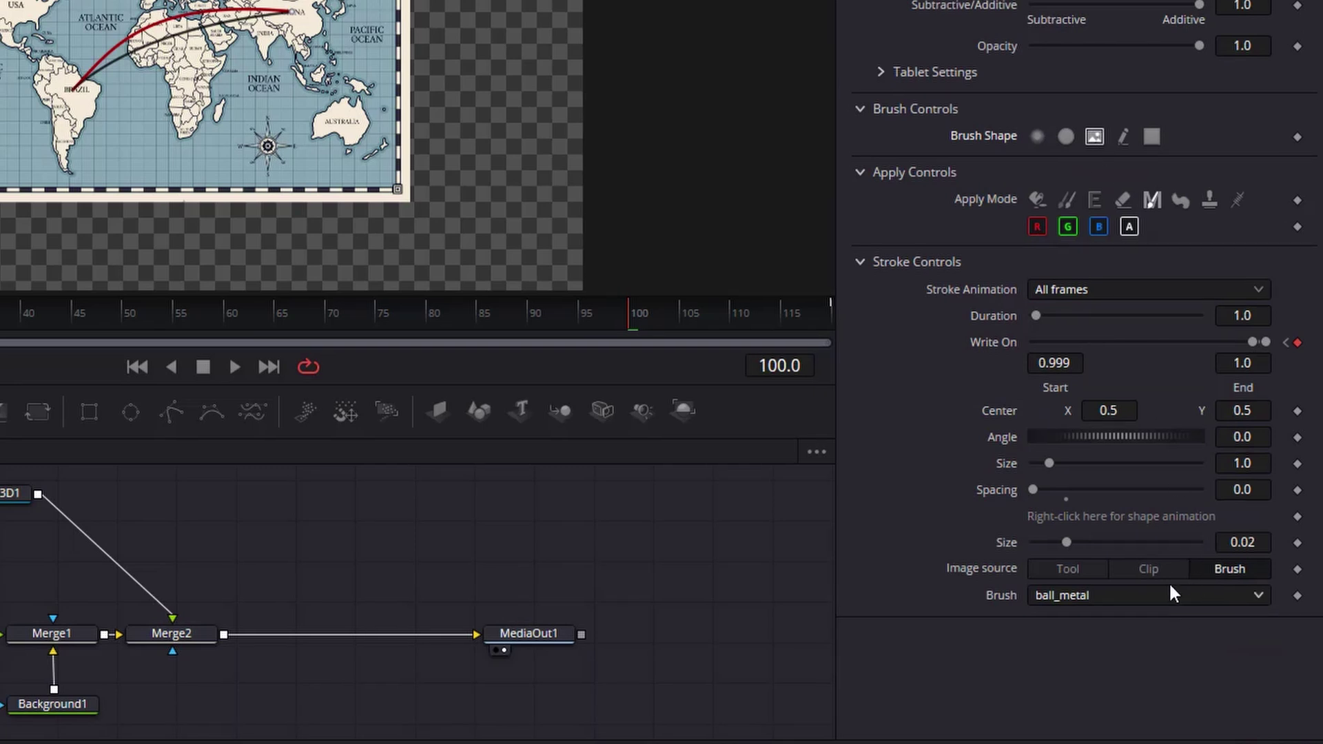
click(1164, 569)
click(1108, 620)
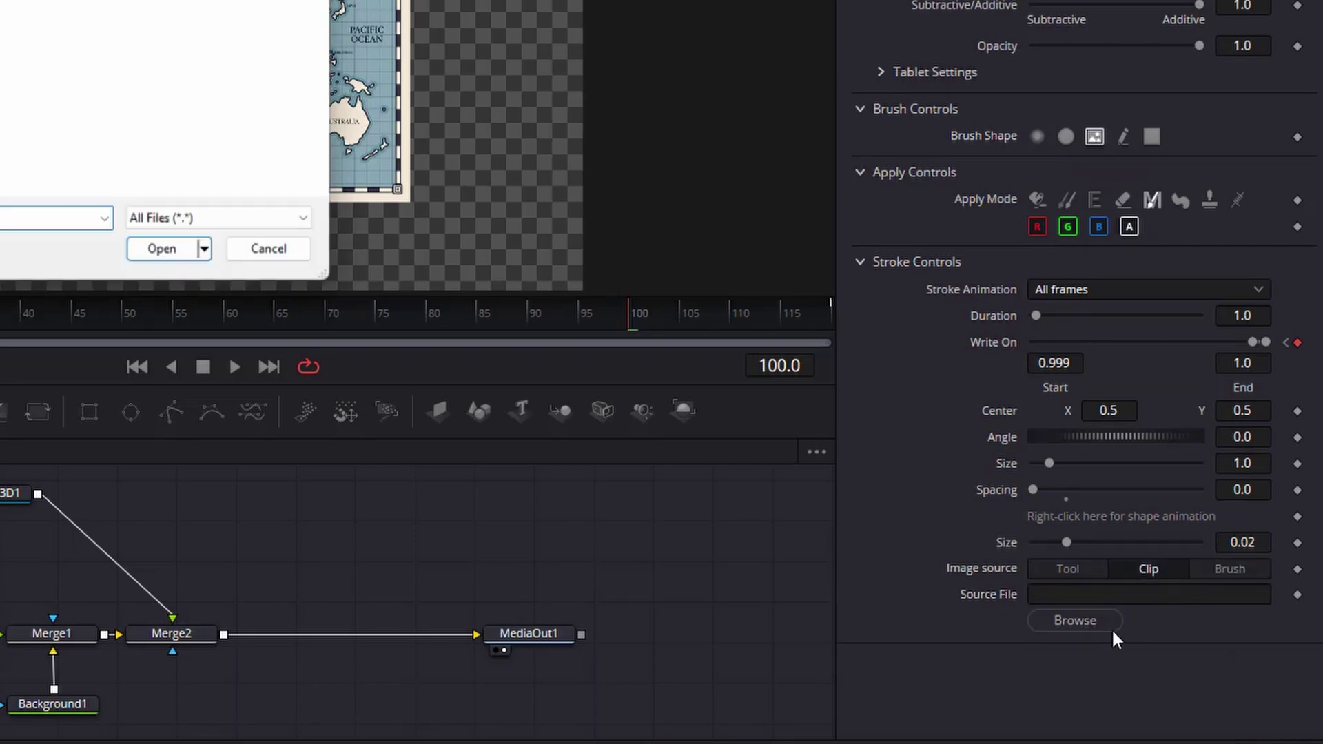
click(111, 88)
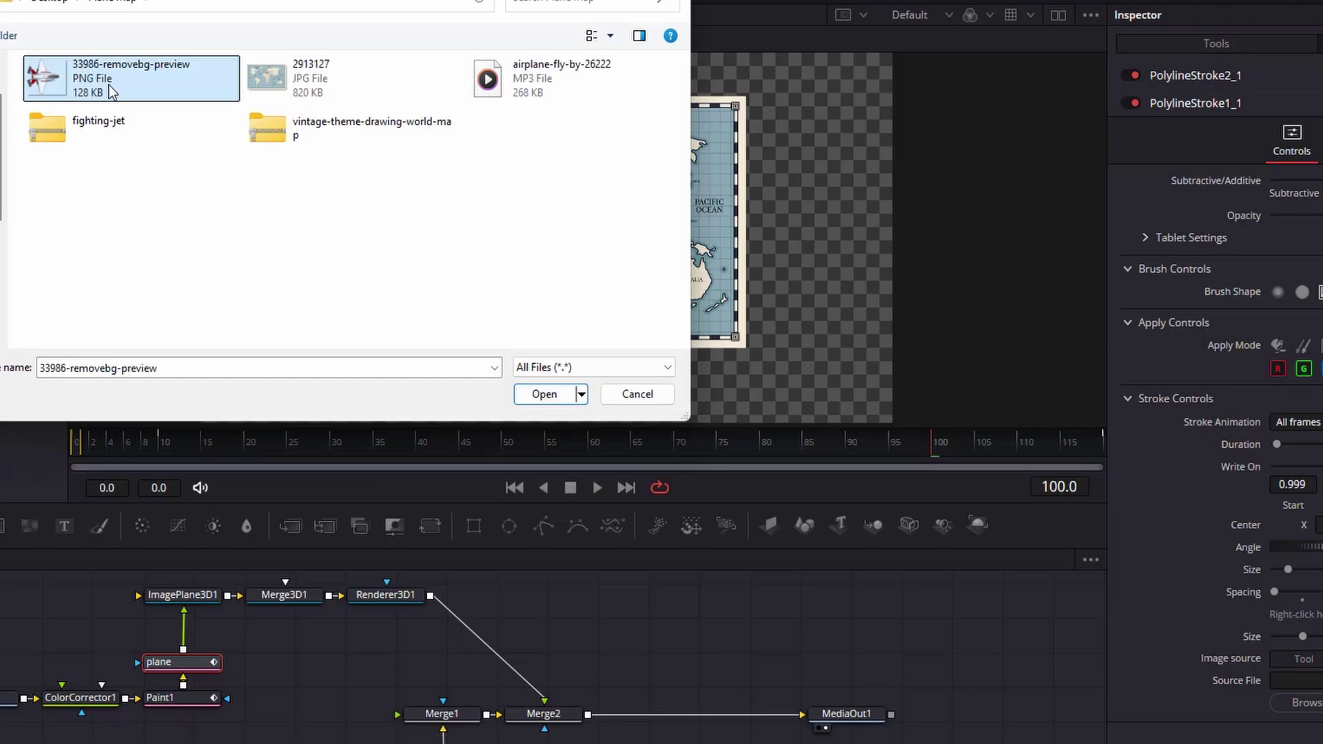
double_click(110, 88)
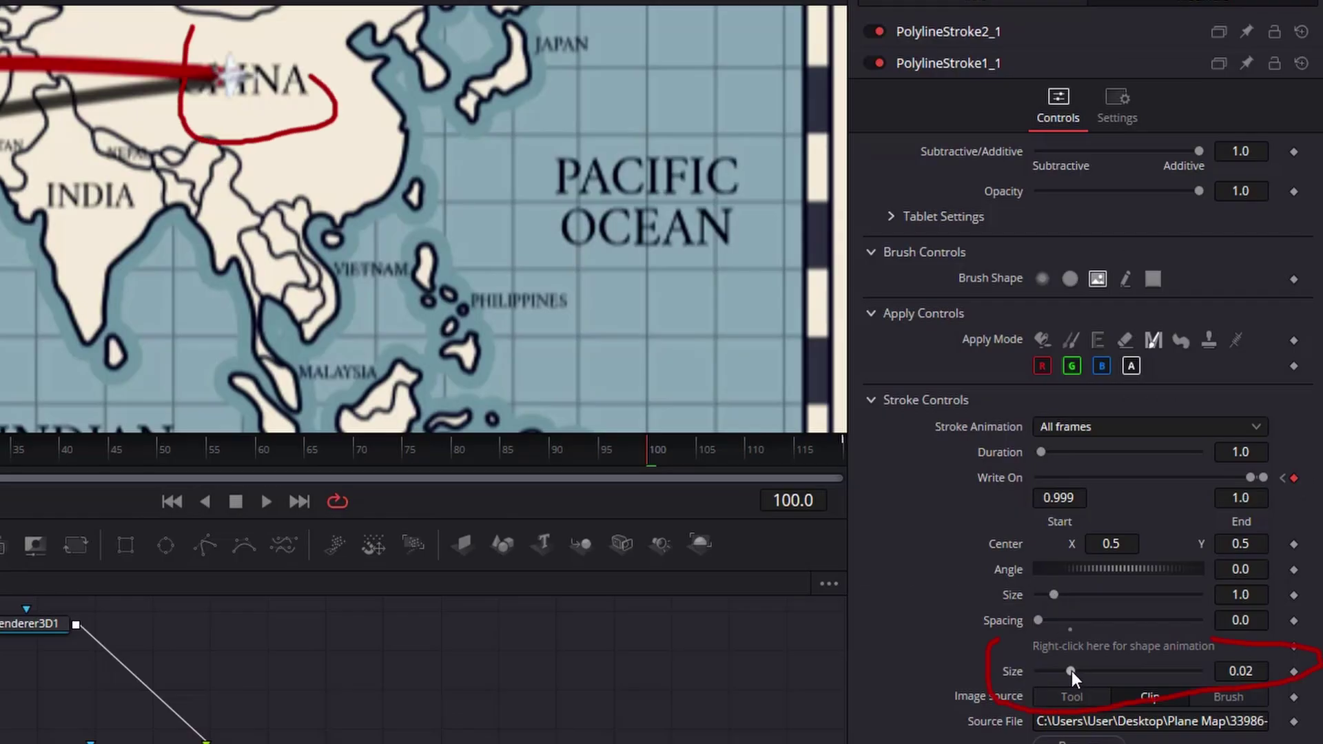
drag(1072, 671, 1103, 670)
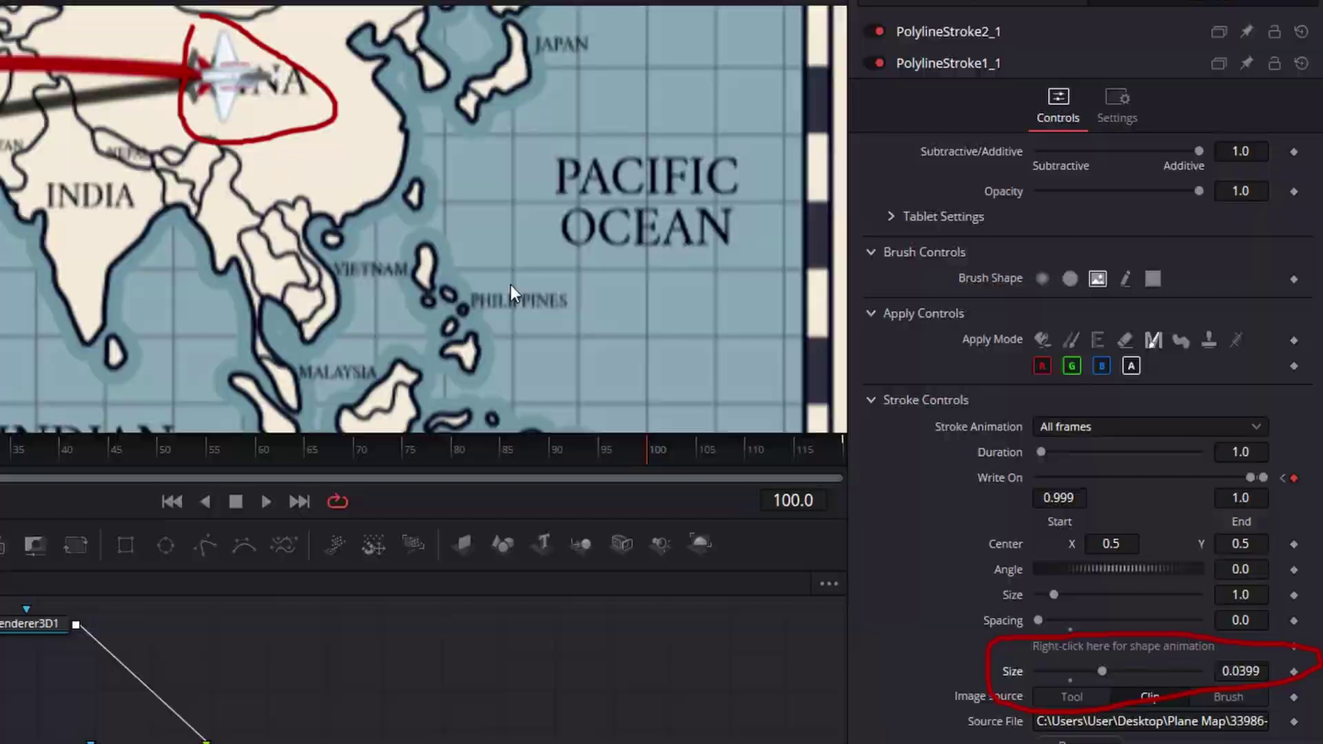
click(400, 535)
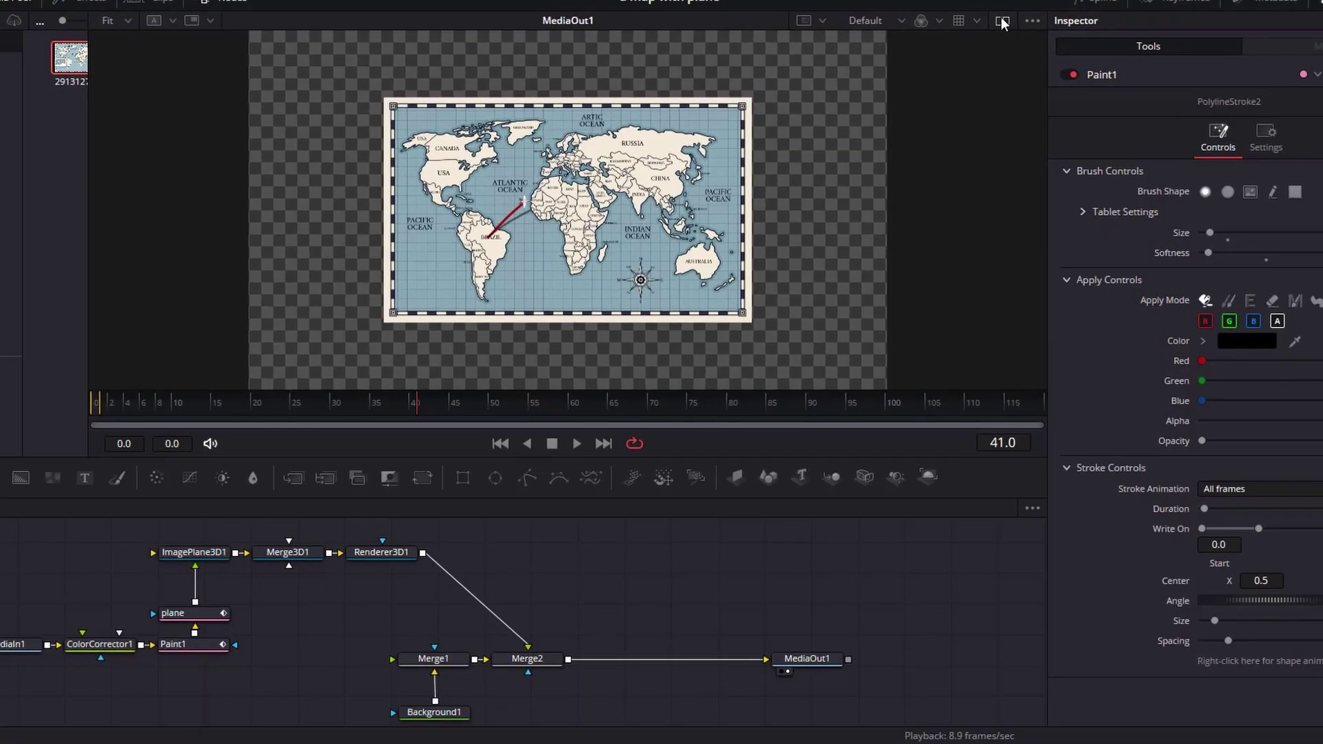
Step: Split the viewer and add a Camera 3D node feeding Merge3D1
click(642, 105)
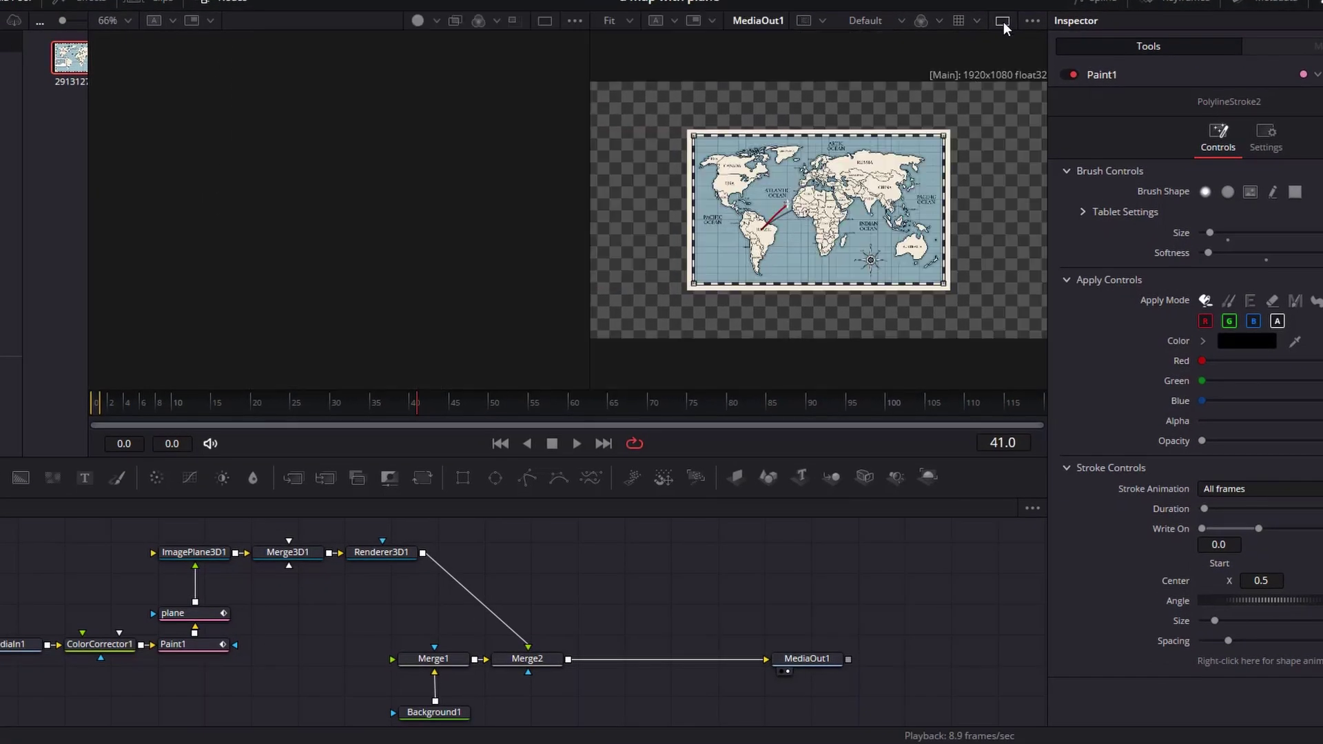
click(290, 556)
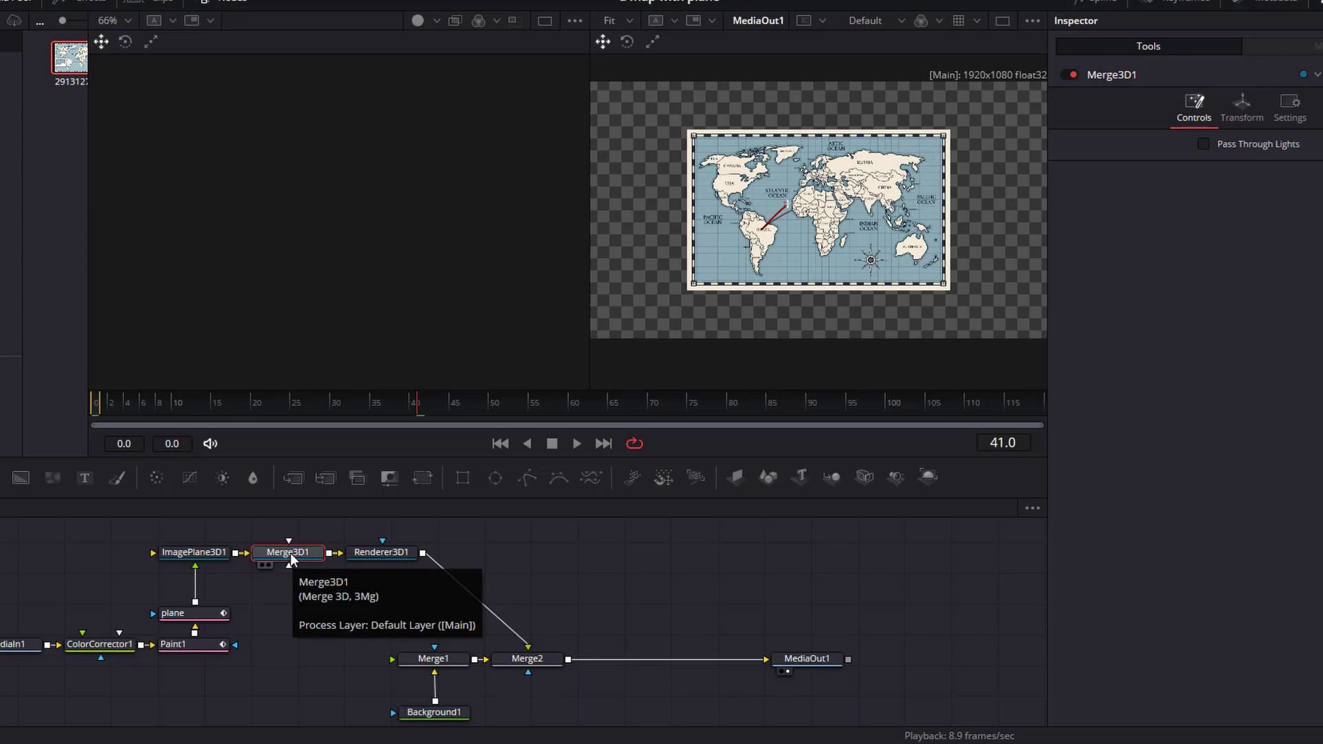
key(shift+space)
text(camera)
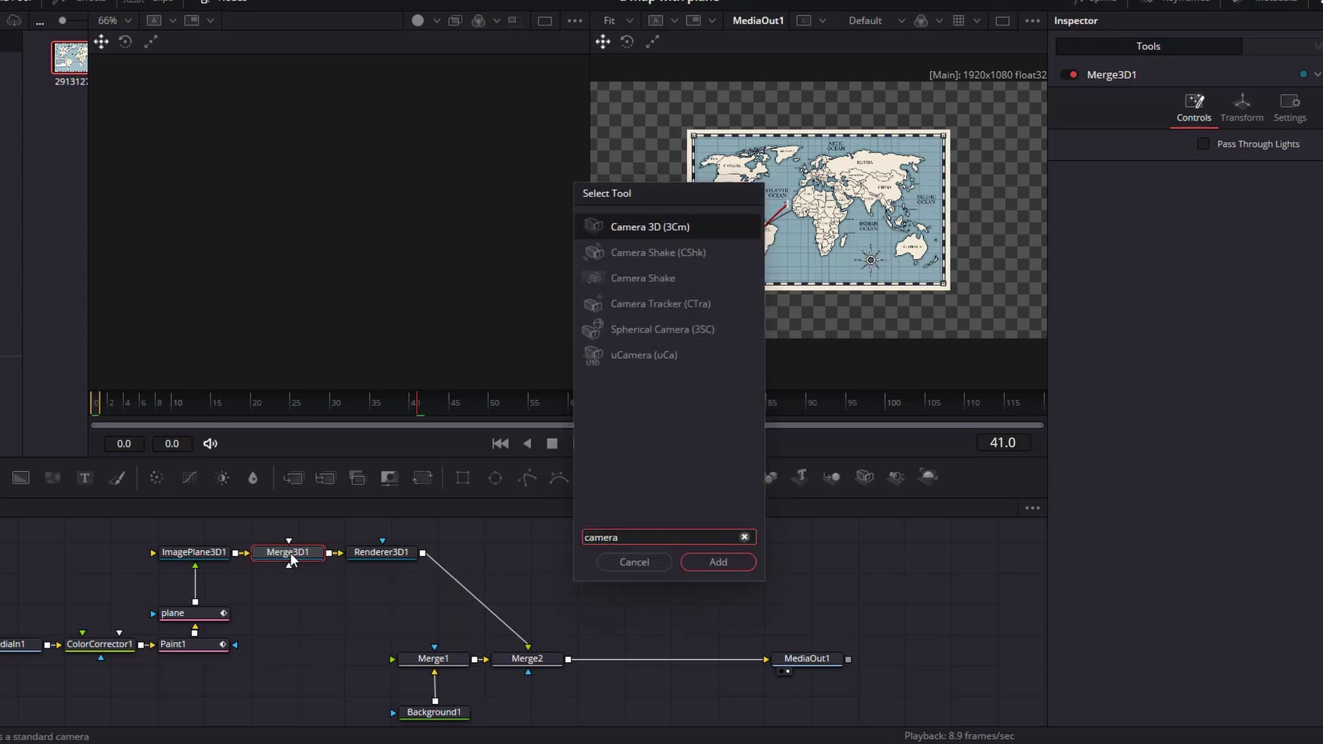
key(Return)
drag(198, 599, 300, 629)
click(267, 635)
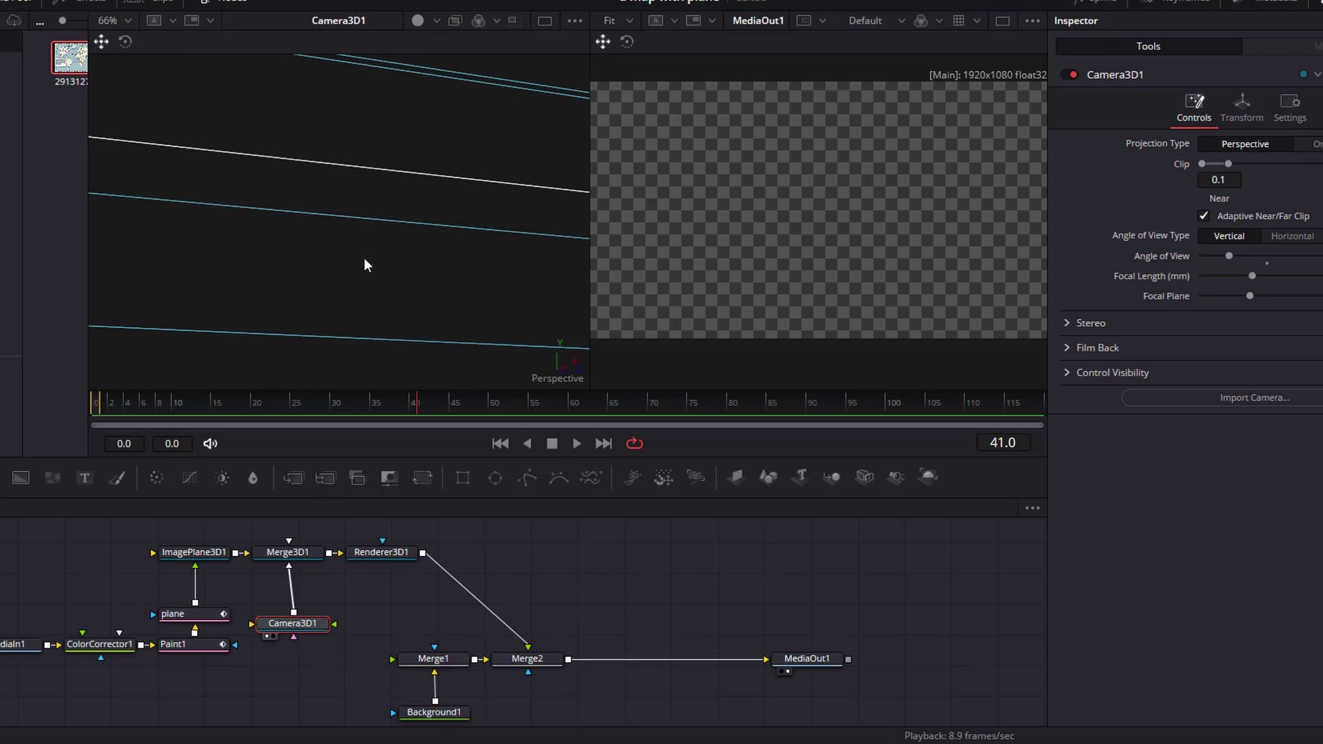
Step: Position the camera above the map and enable Use Target in its Transform settings
scroll(363, 266, down, 10)
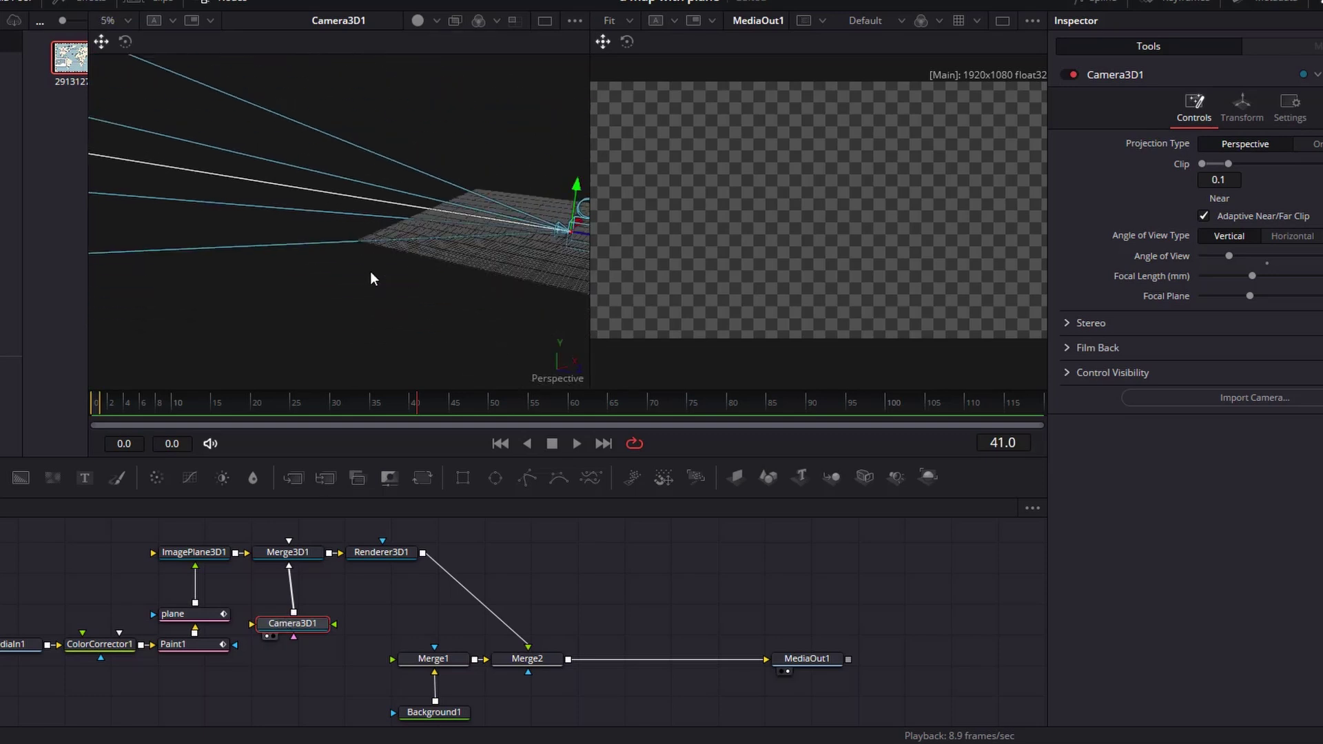
scroll(370, 271, down, 5)
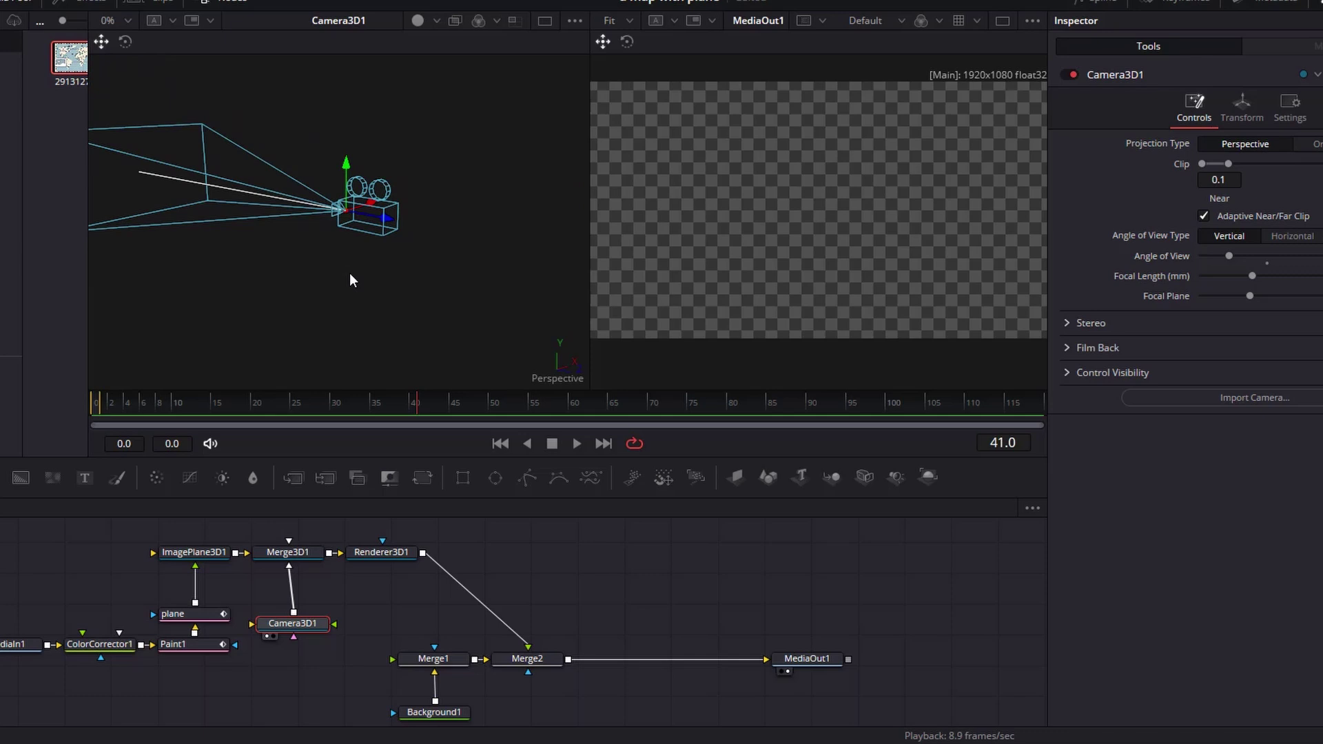
scroll(349, 273, down, 3)
mouse_move(386, 221)
mouse_down()
mouse_move(526, 262)
mouse_move(373, 233)
mouse_move(414, 241)
mouse_move(378, 240)
mouse_move(391, 238)
mouse_up()
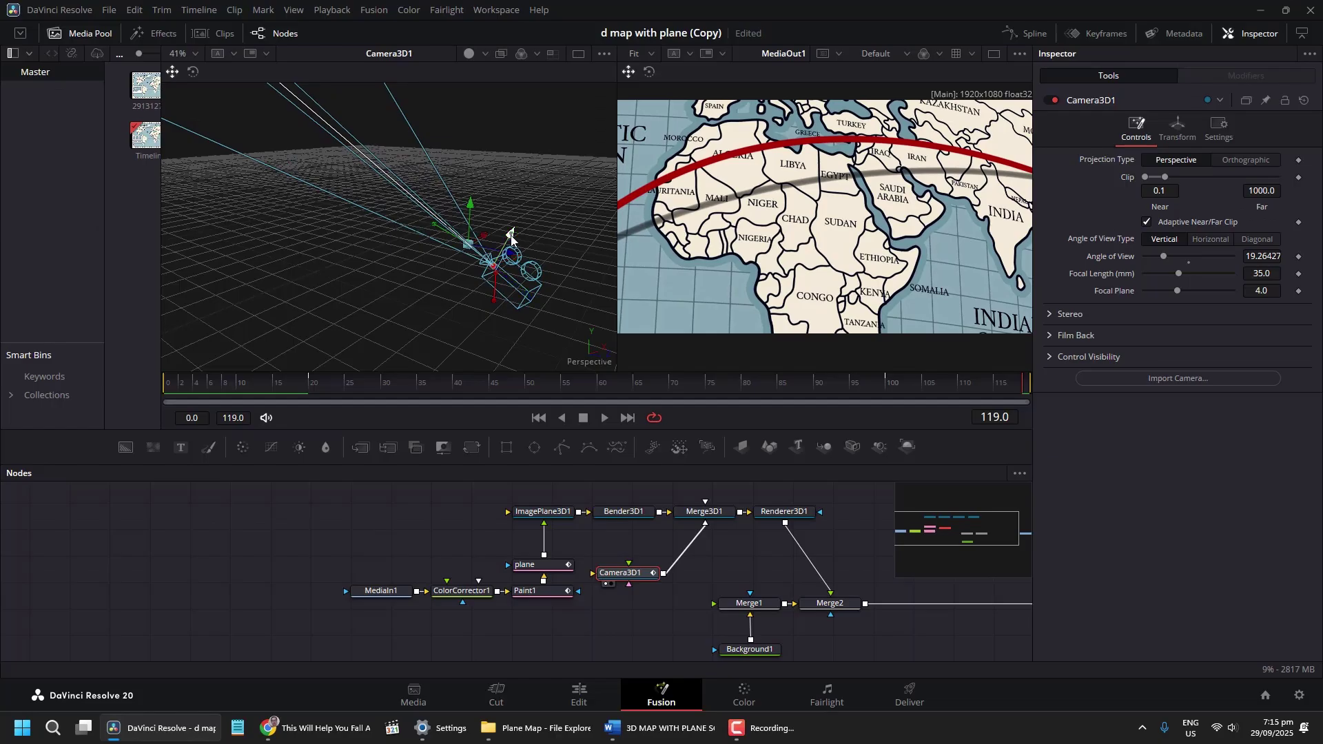
drag(511, 240, 497, 272)
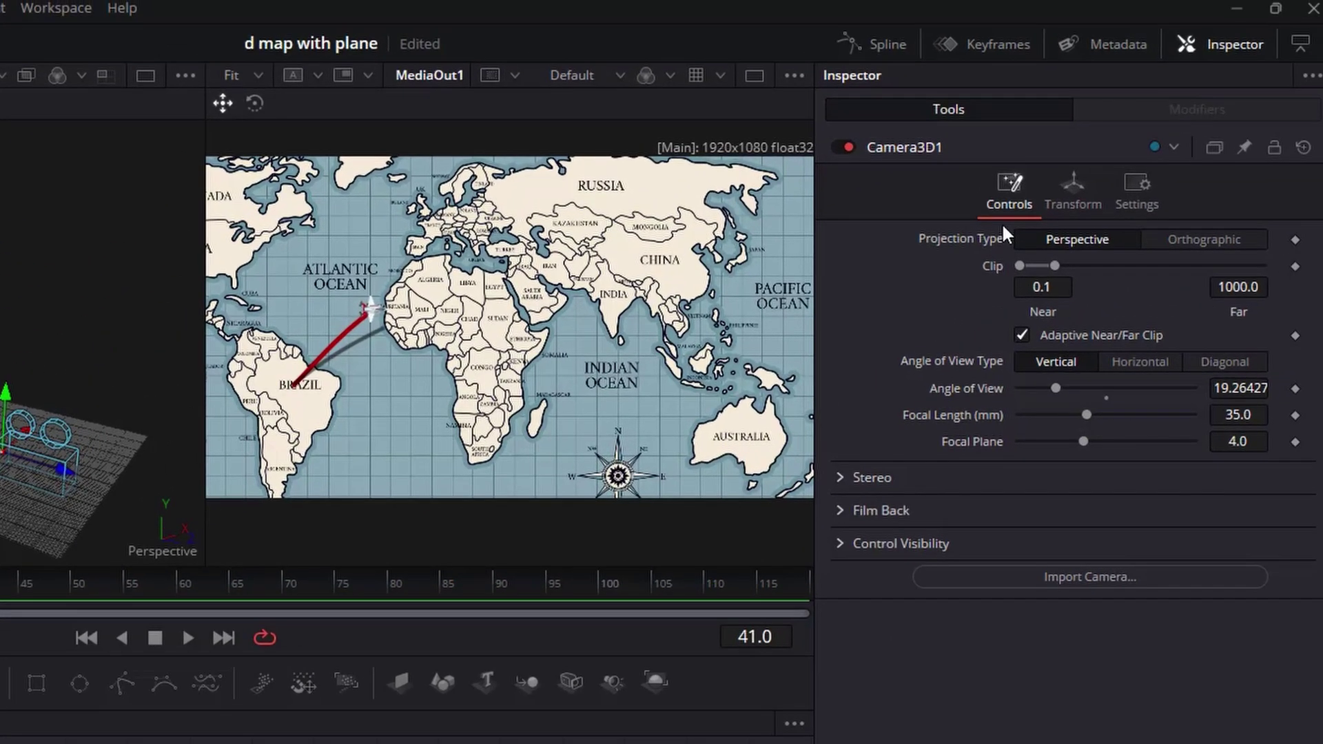
click(1189, 122)
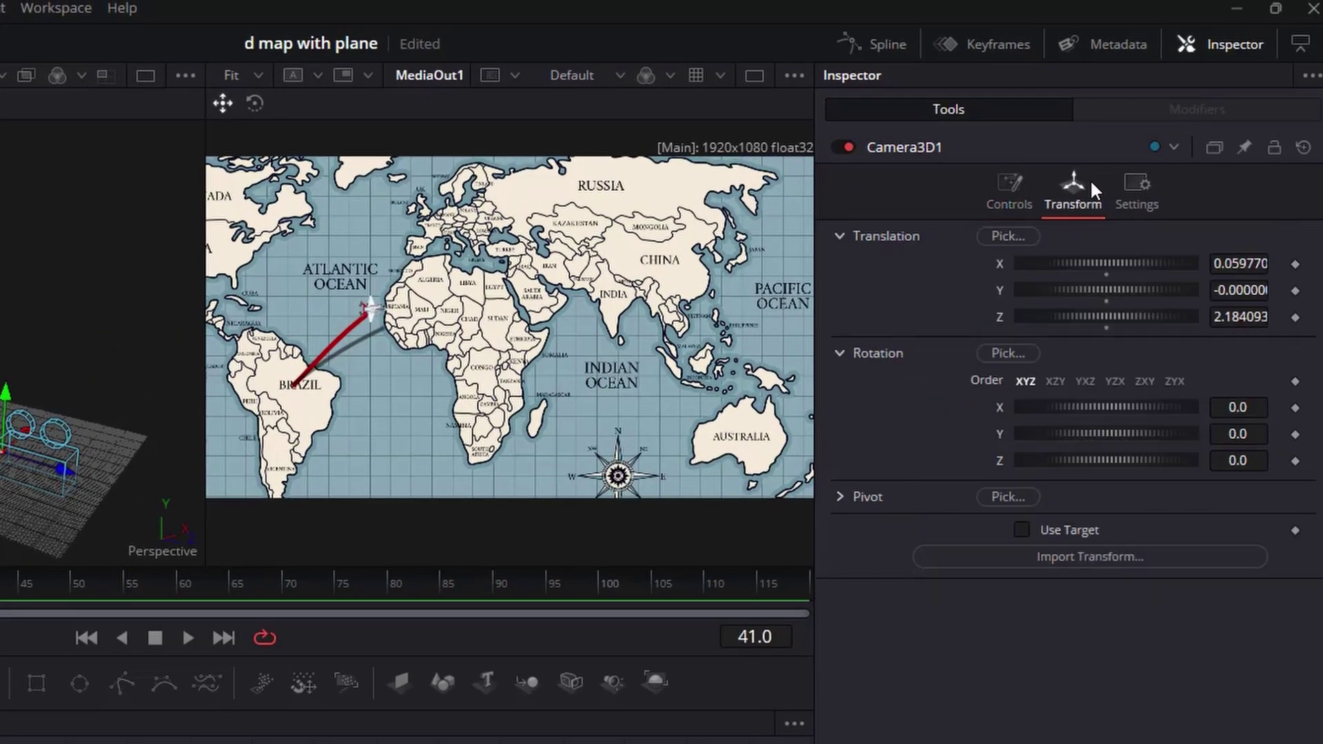
click(1021, 529)
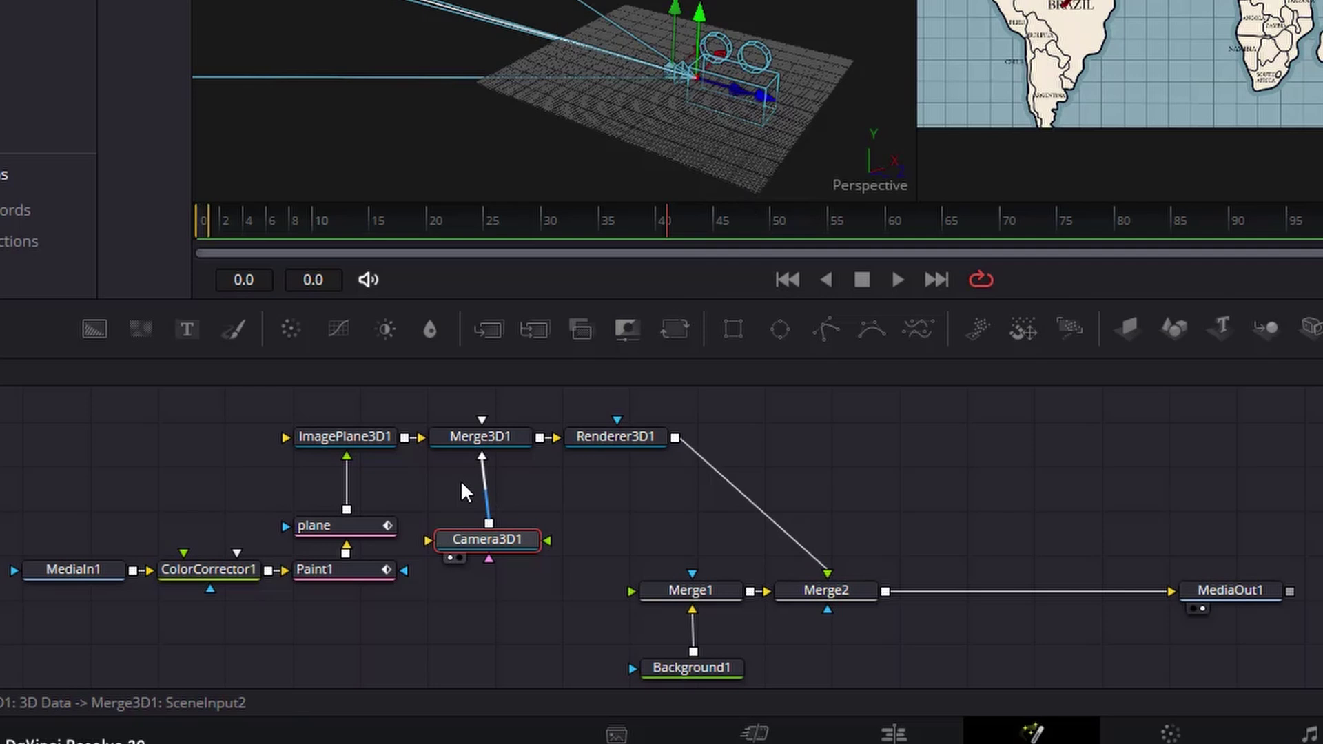
Step: Insert a Bender 3D node after ImagePlane3D1 with axis X, angle 90, amount -0.2
click(371, 436)
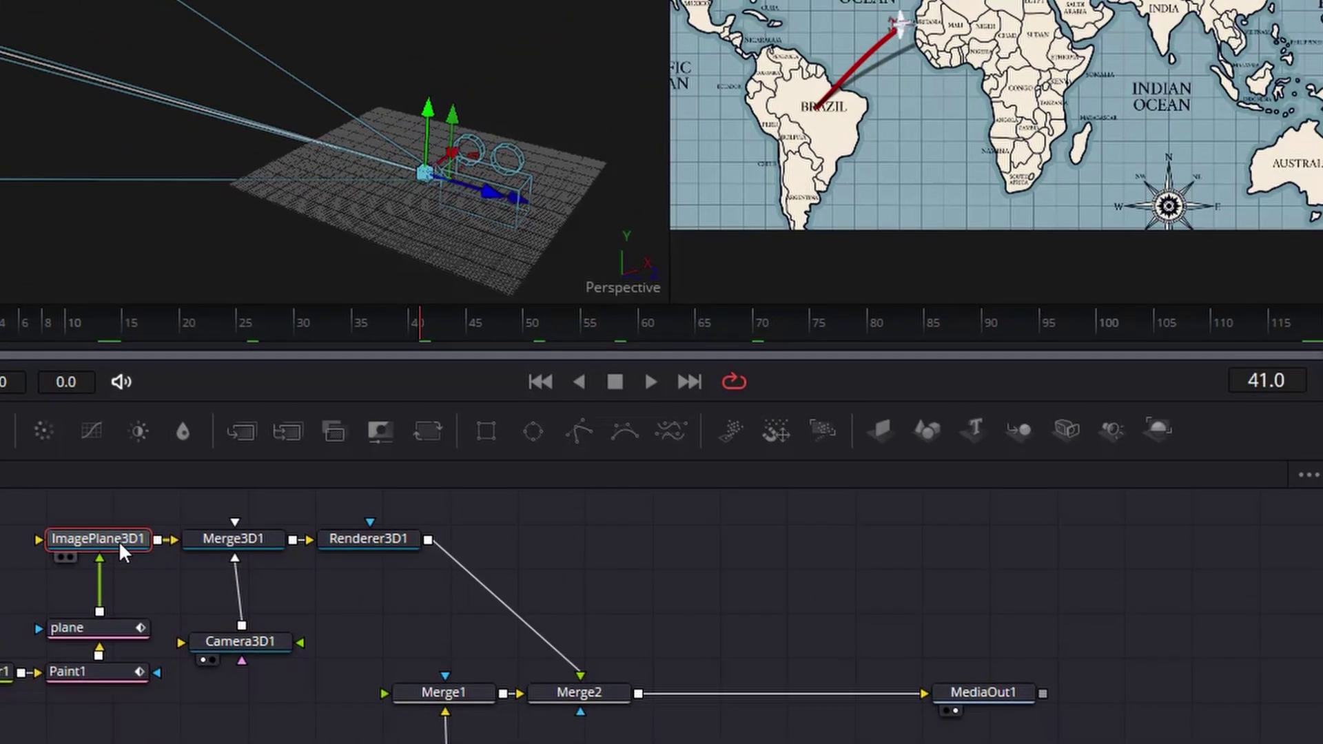
key(shift+space)
text(camera)
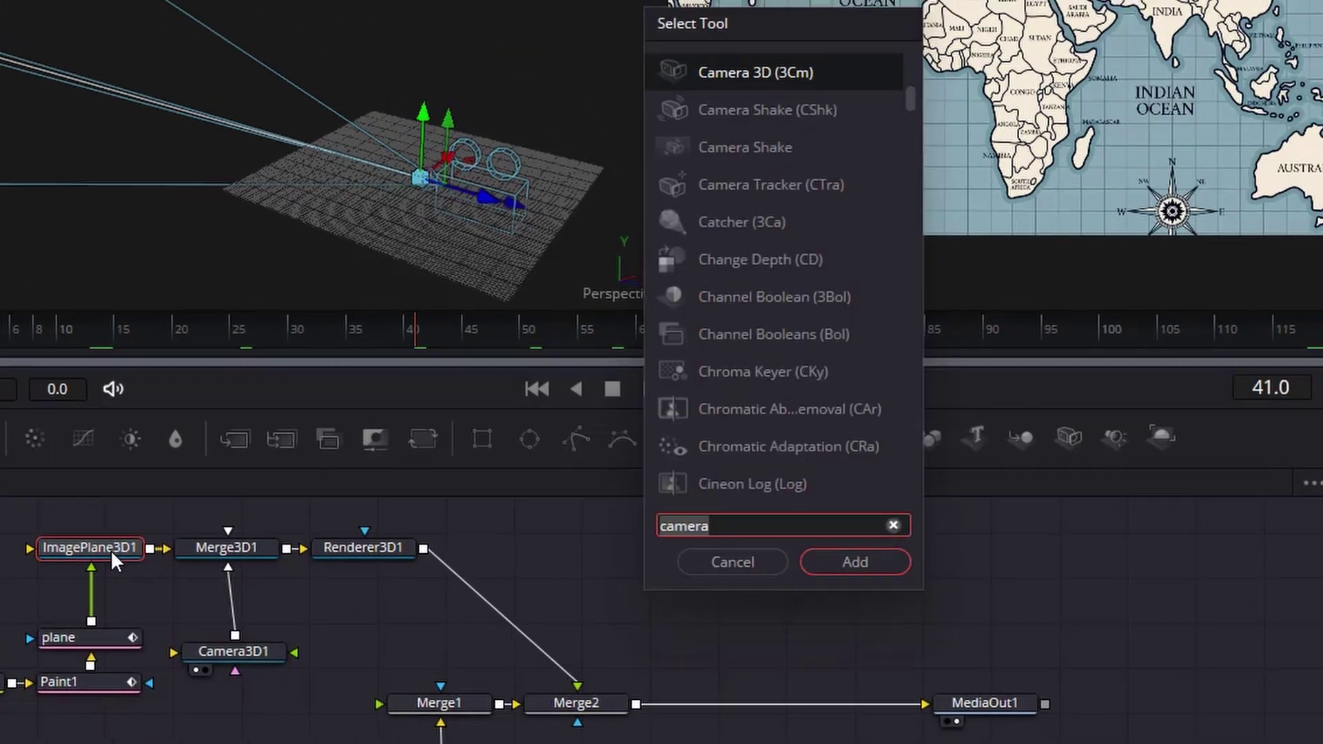
text(bender)
key(Return)
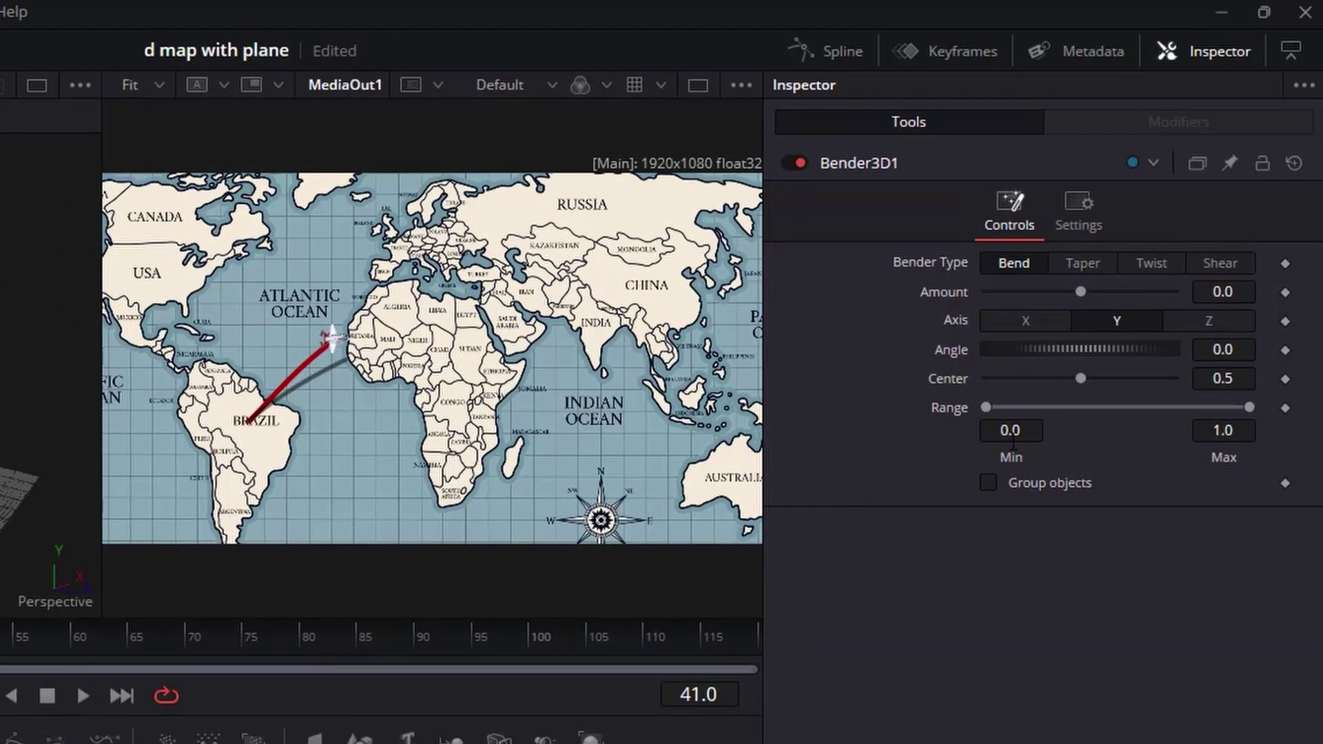
click(1025, 321)
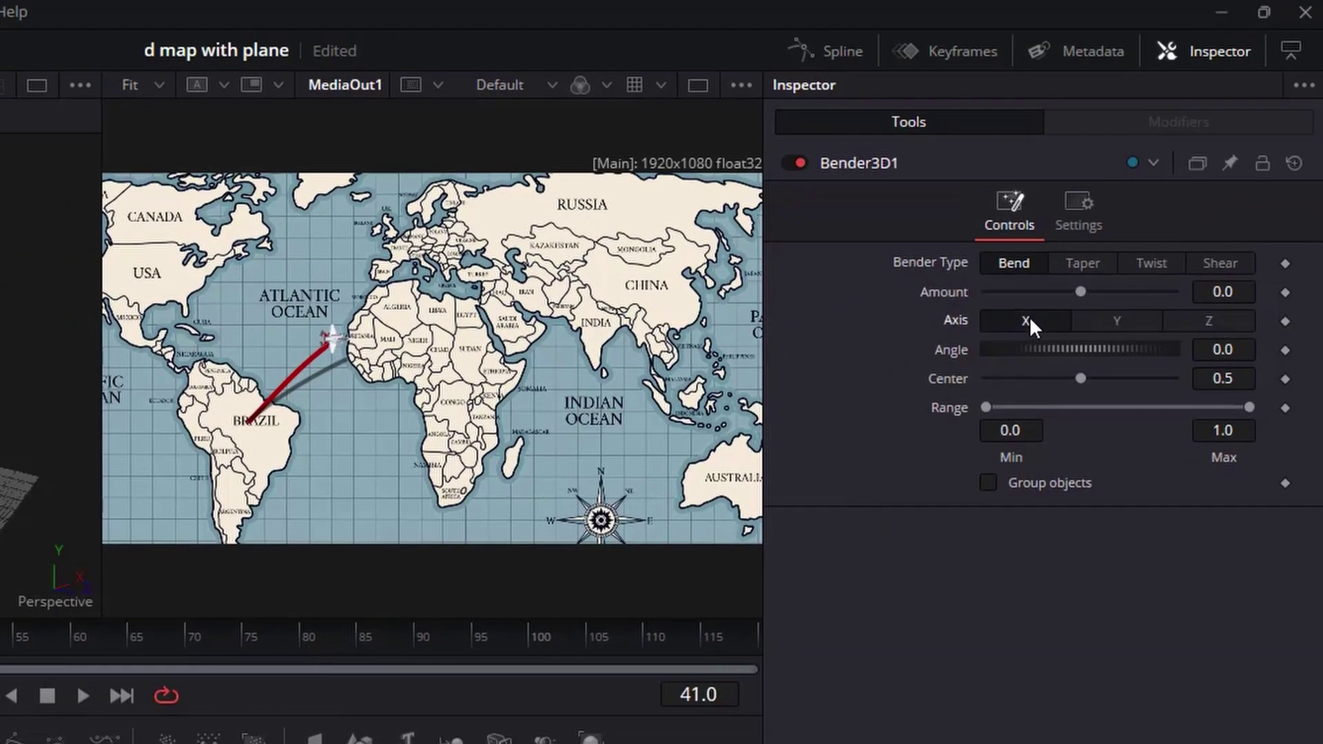
click(1212, 352)
text(90)
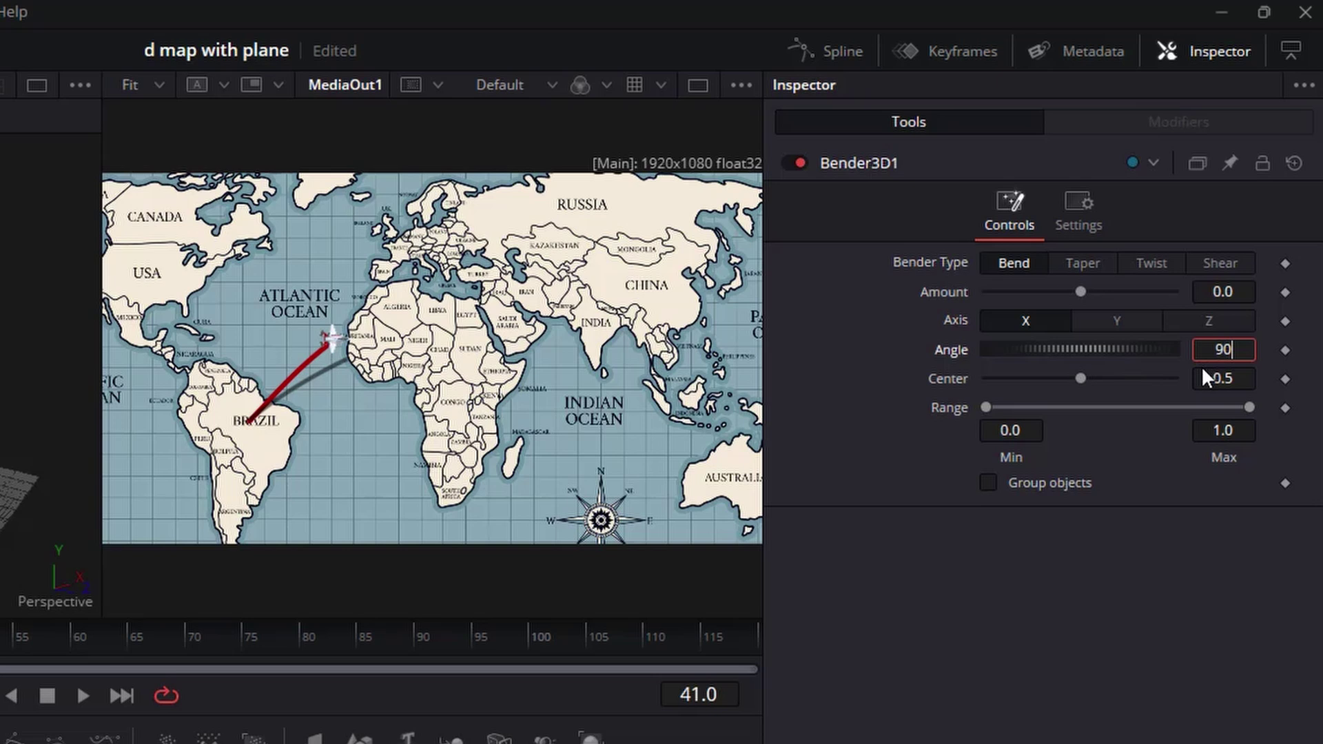
key(Tab)
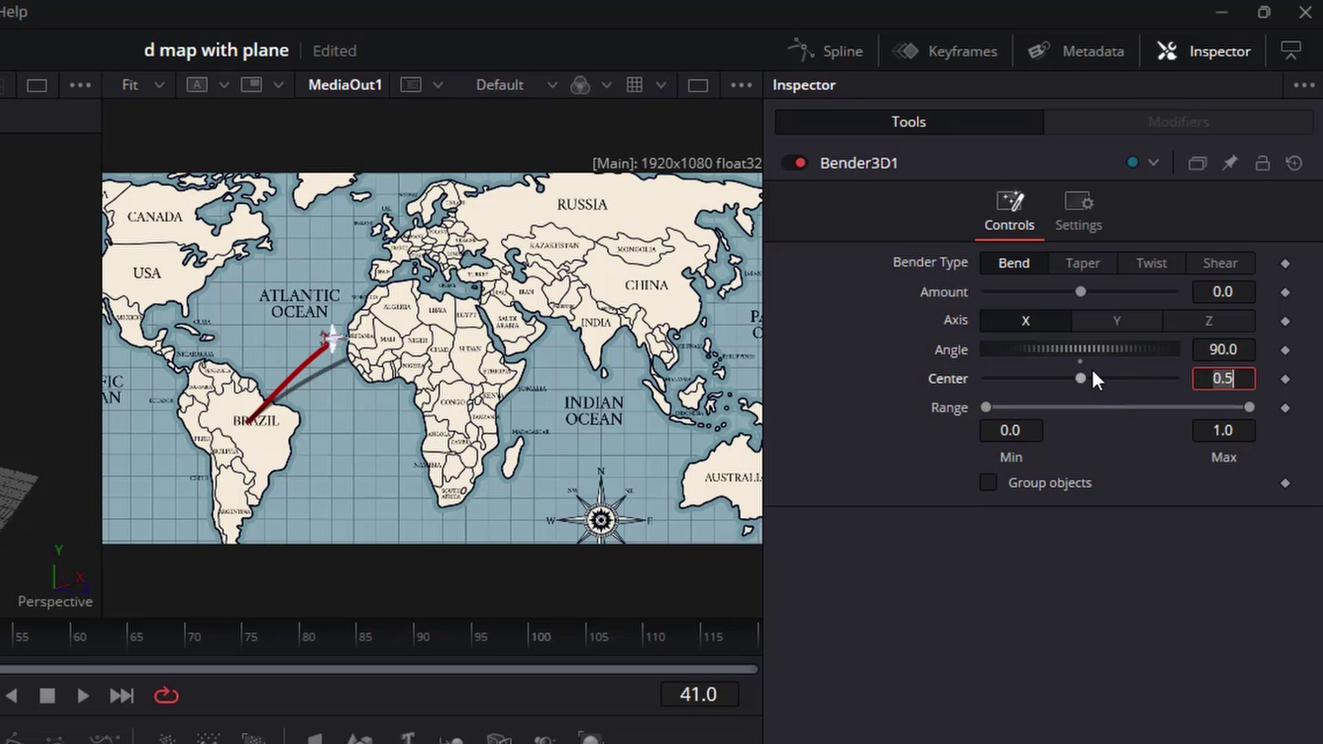
click(1215, 293)
text(-0.2)
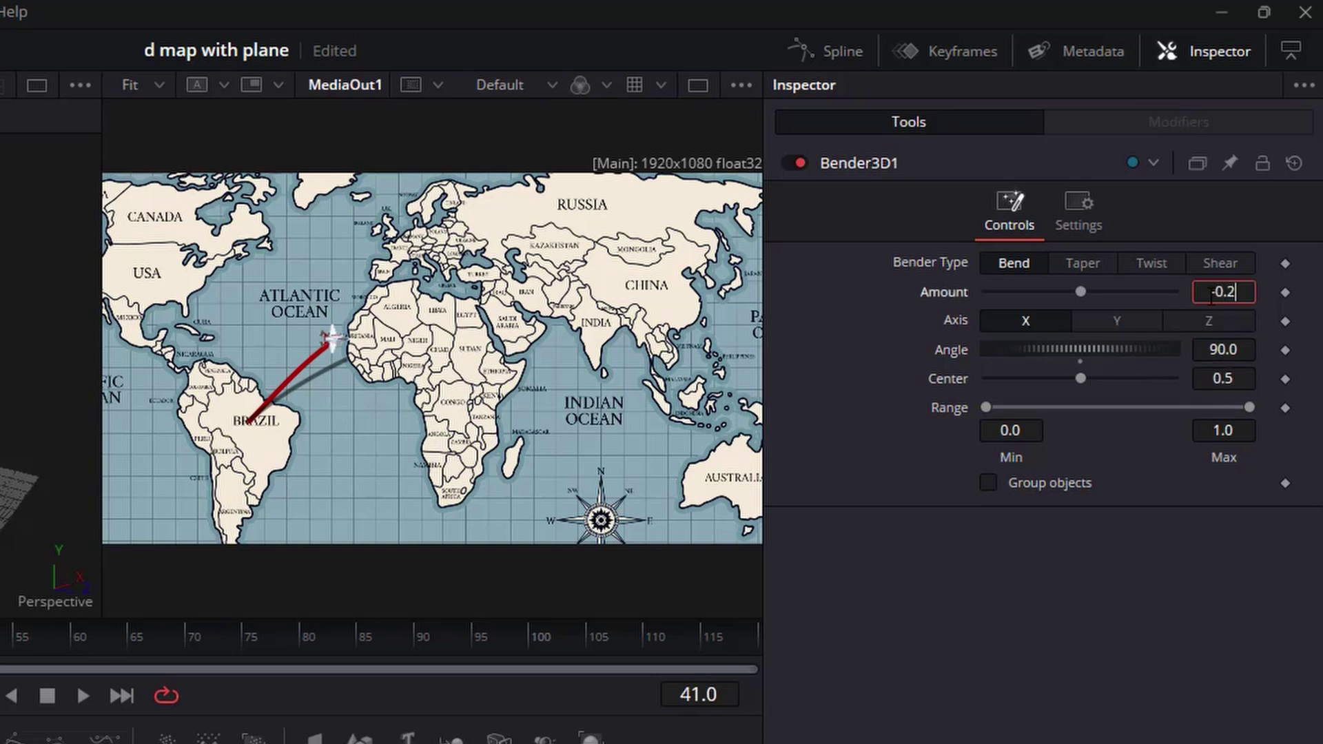
key(Tab)
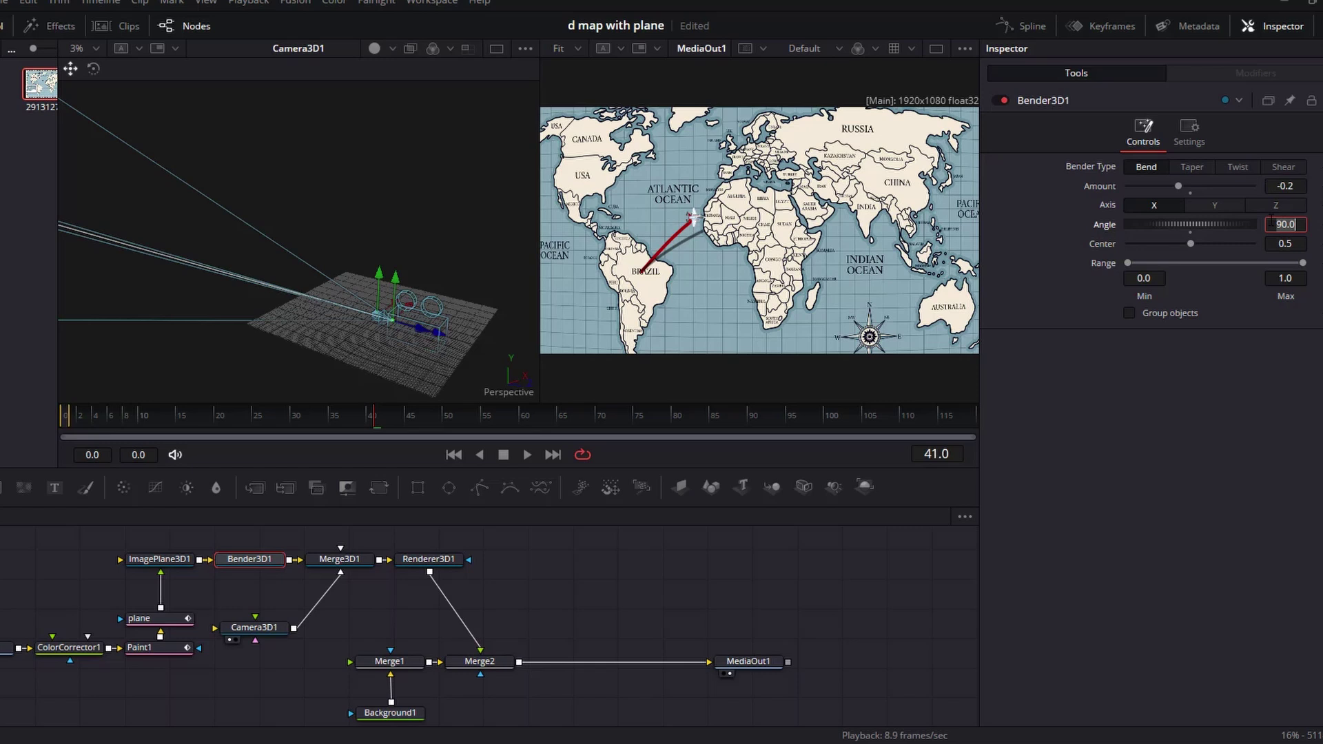
Step: Raise ImagePlane3D1's subdivisions to 40 for a smoother bend
click(159, 559)
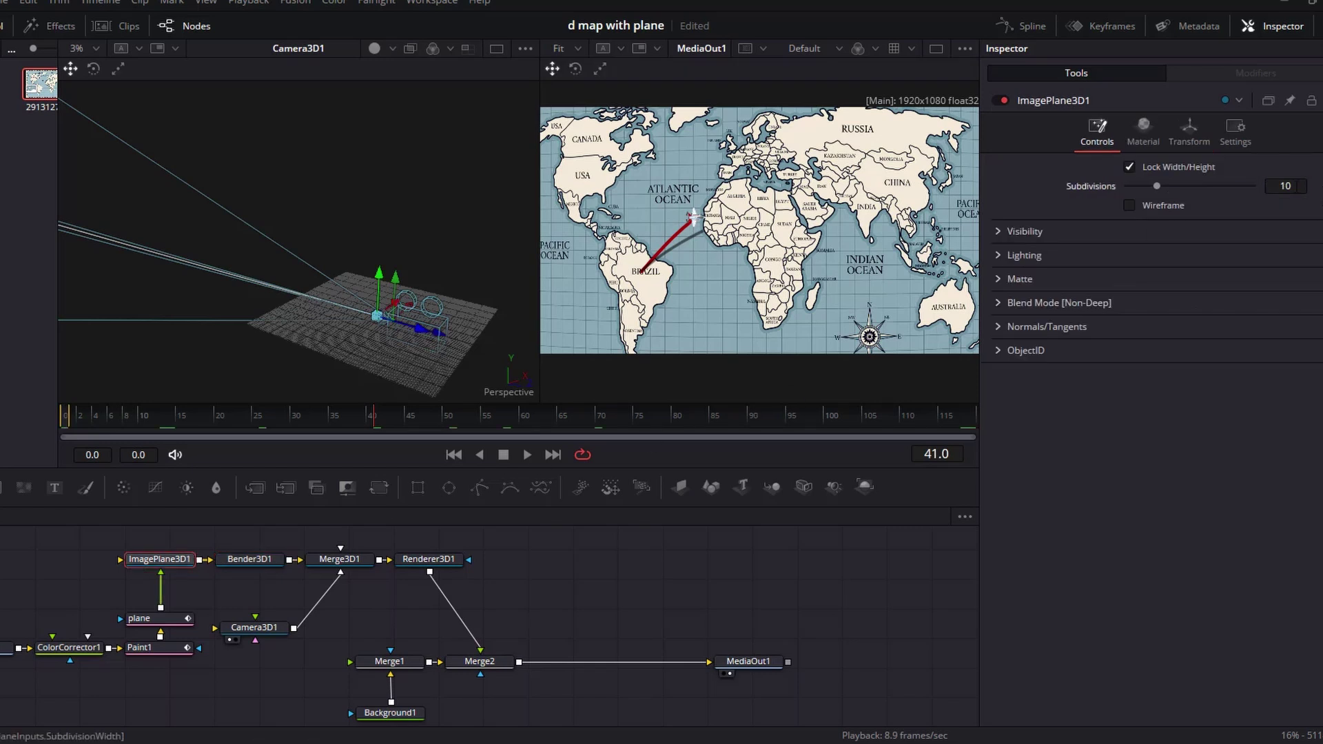
click(1294, 188)
key(Return)
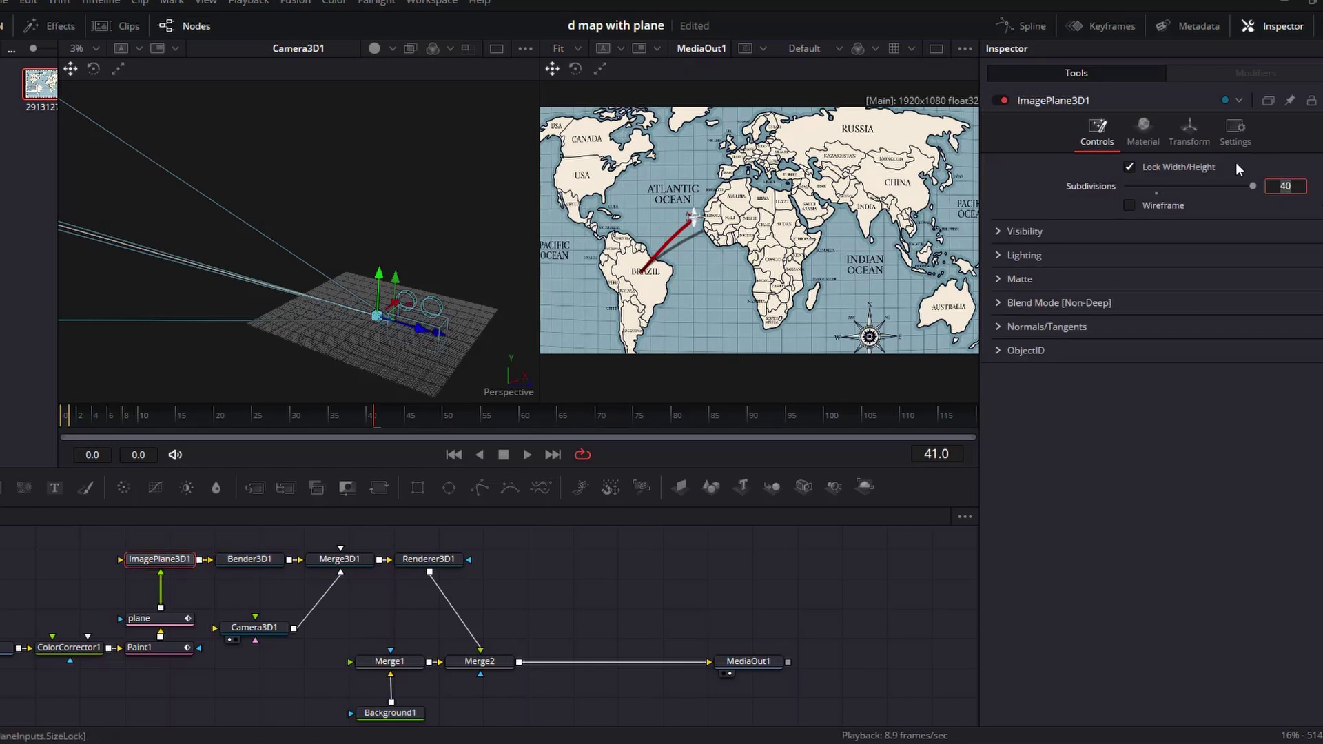
Step: At frame 20, frame Camera3D1 close over Brazil and keyframe its translation and Target X/Y/Z
click(215, 425)
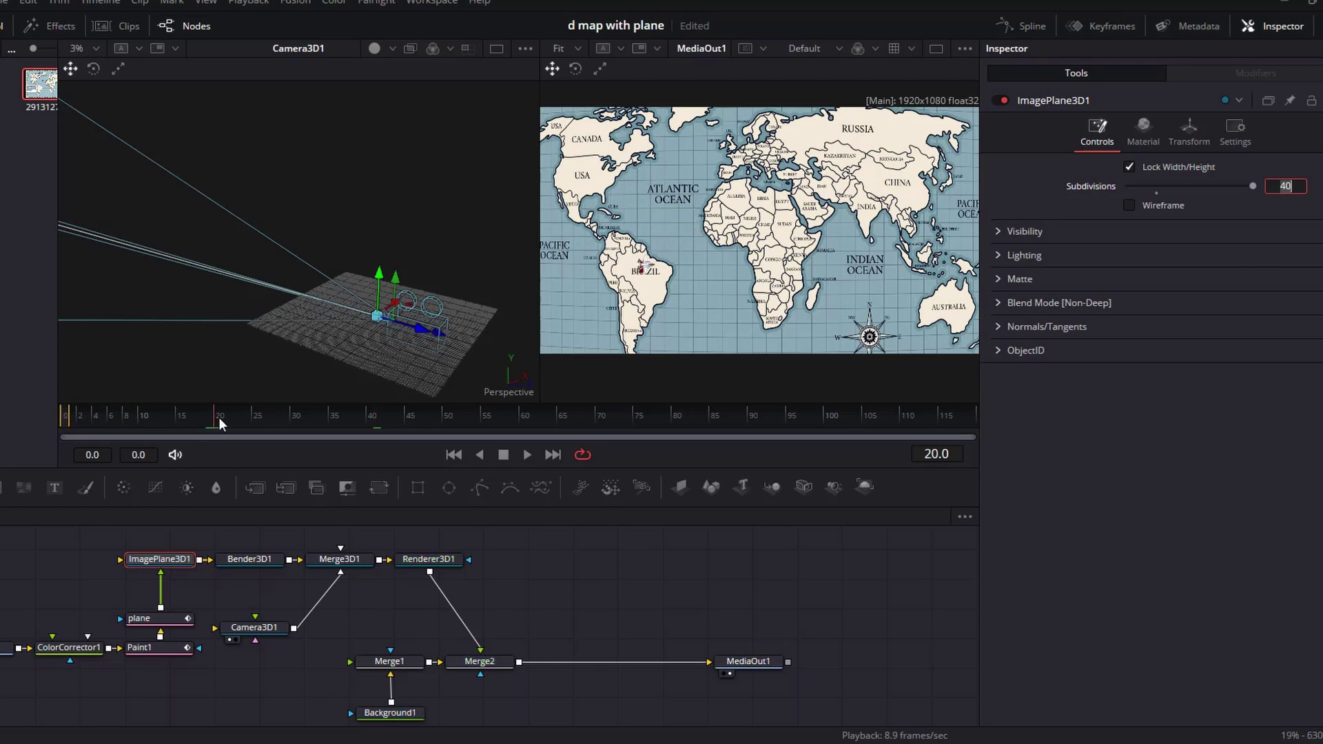
drag(378, 322, 446, 372)
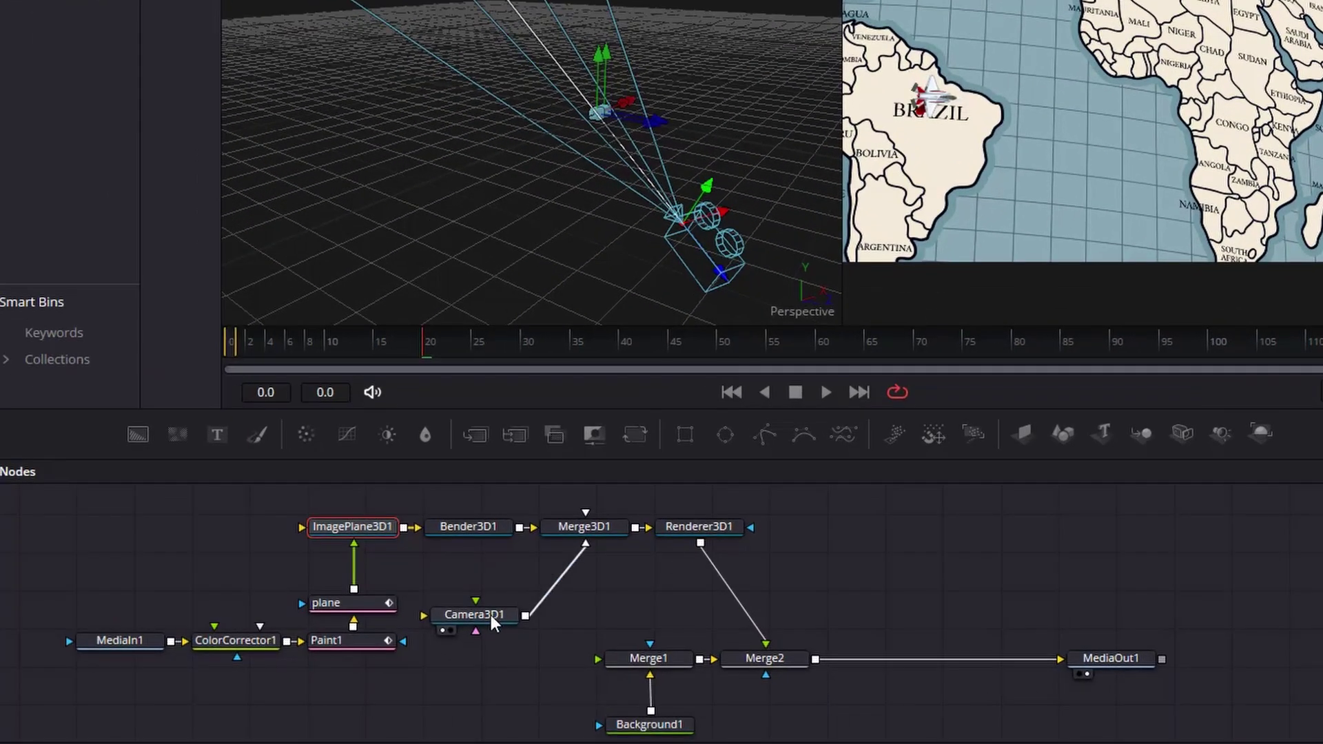
click(269, 628)
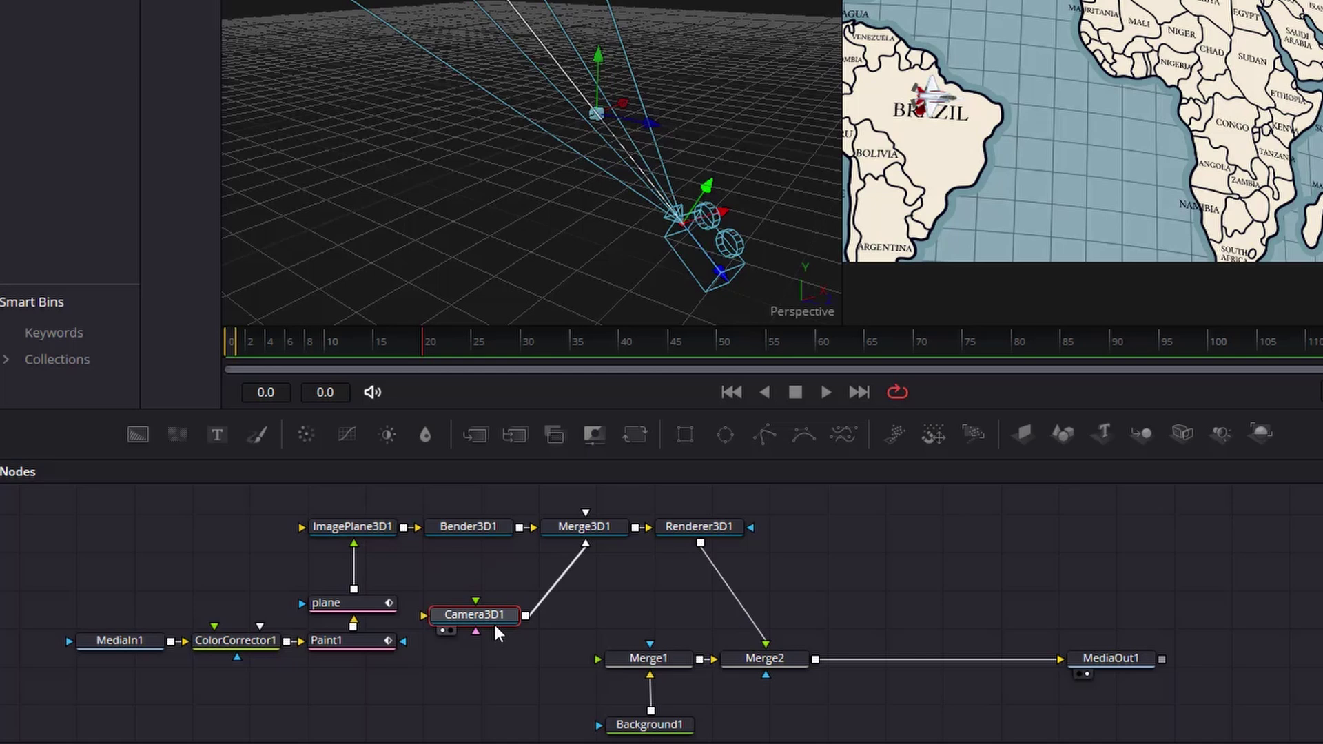
click(1090, 122)
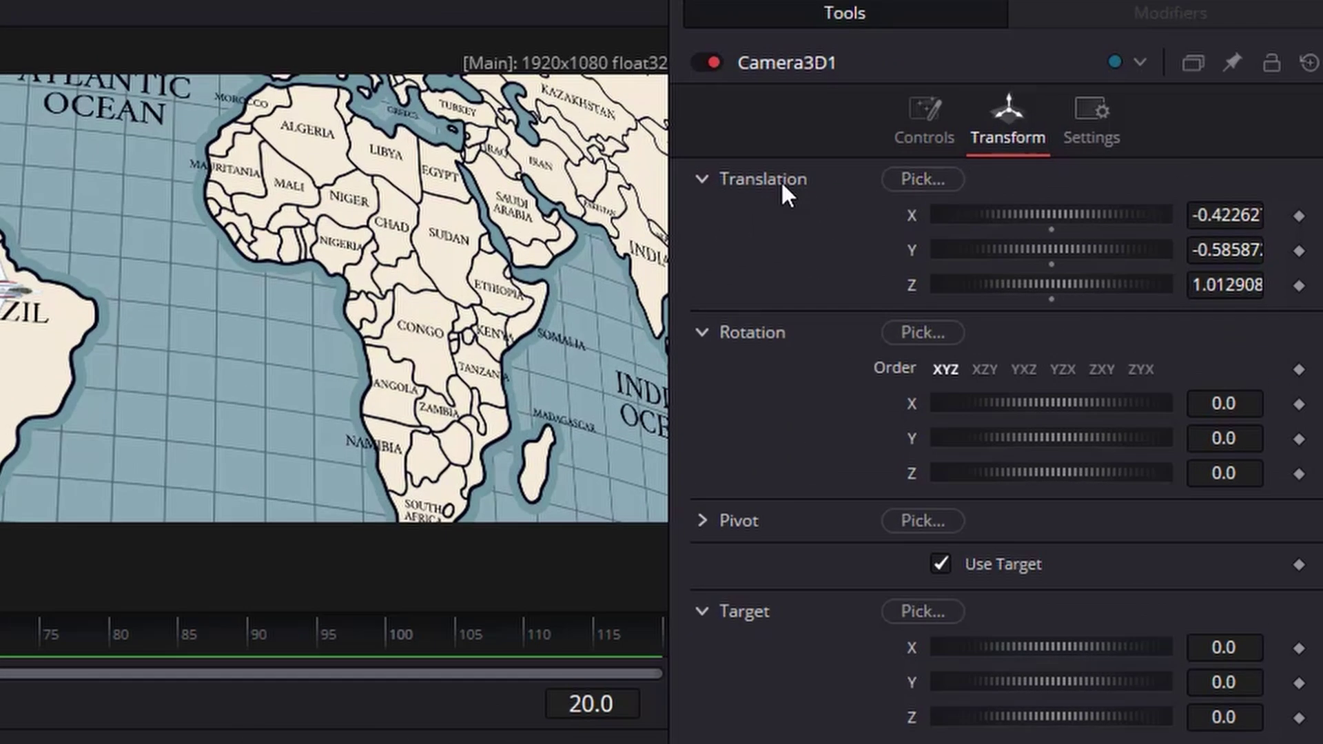
right_click(927, 161)
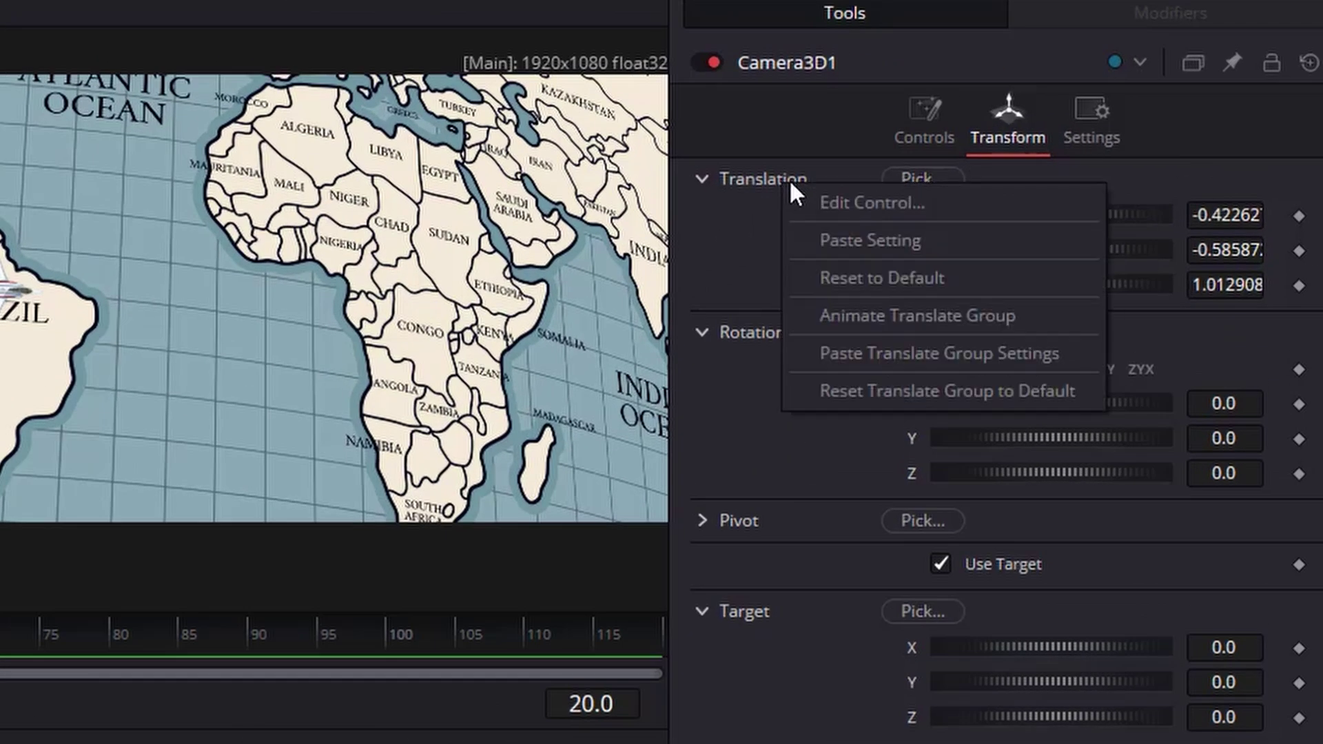
click(833, 314)
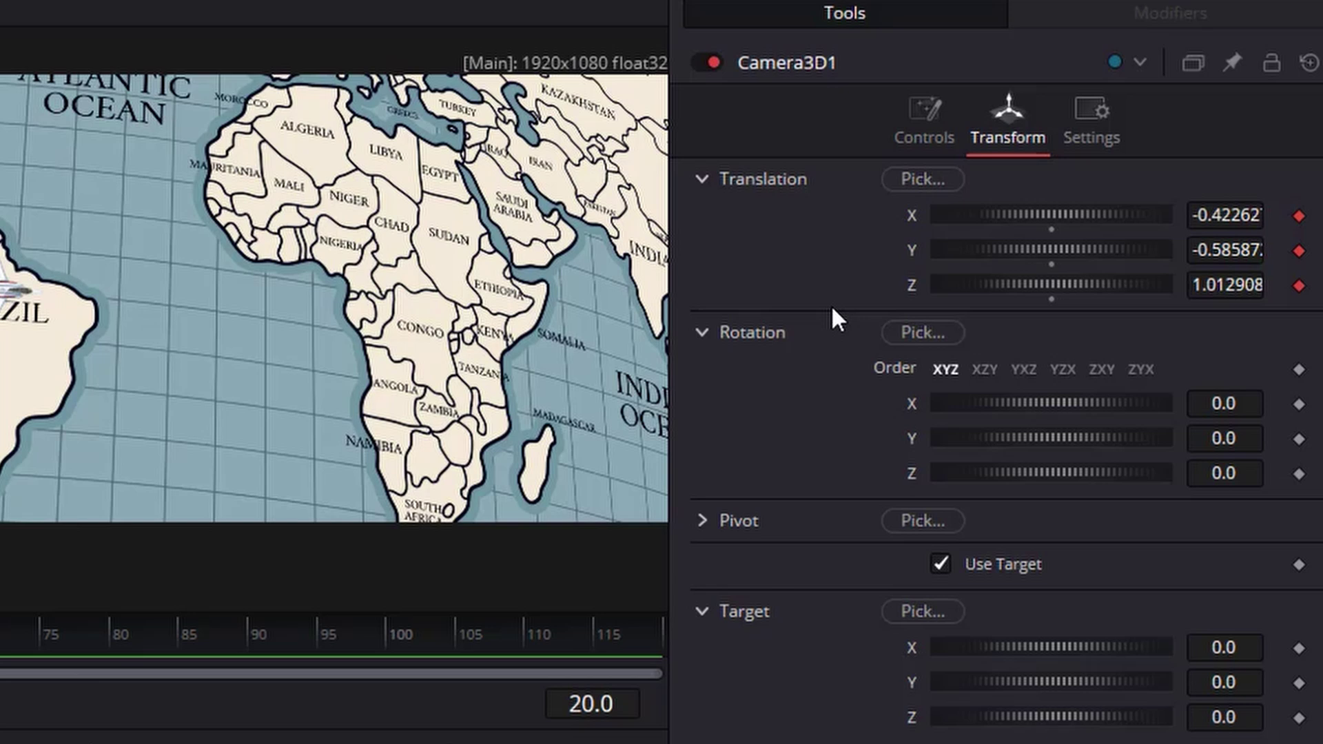
click(1298, 647)
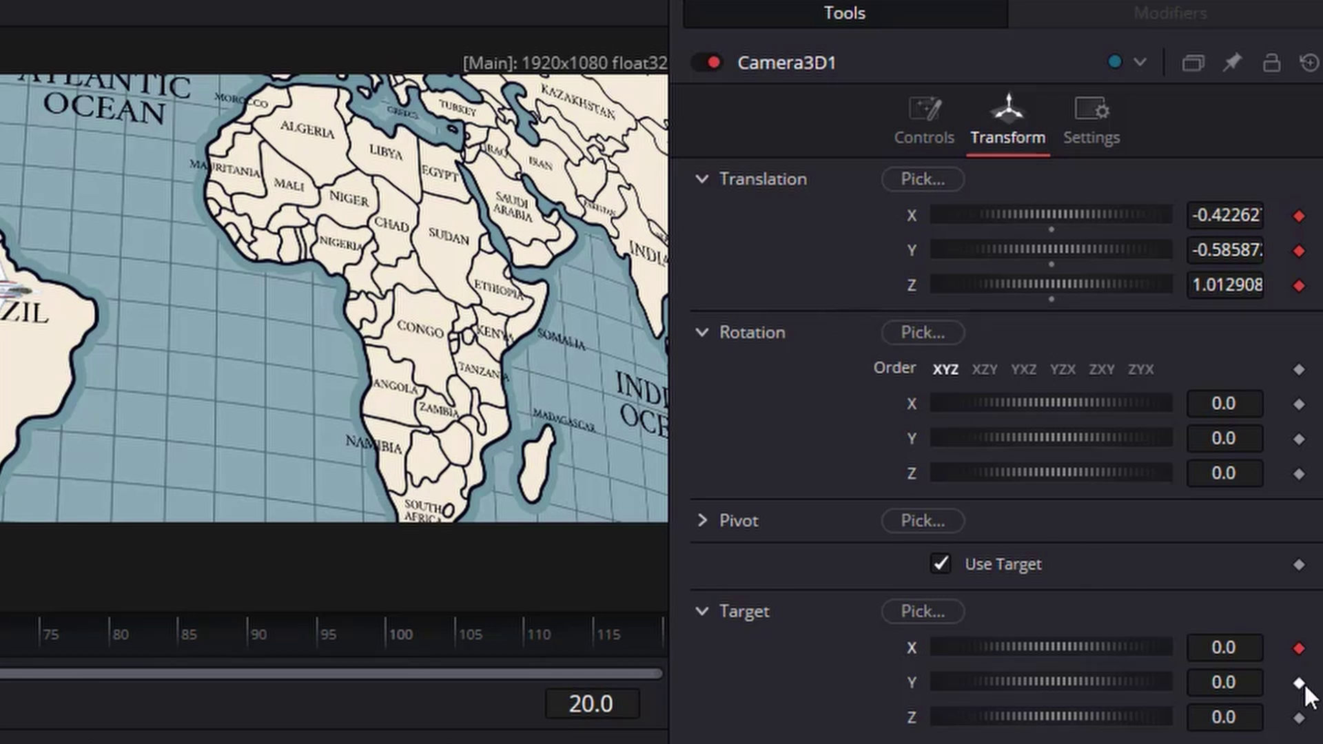
click(1299, 683)
click(1298, 718)
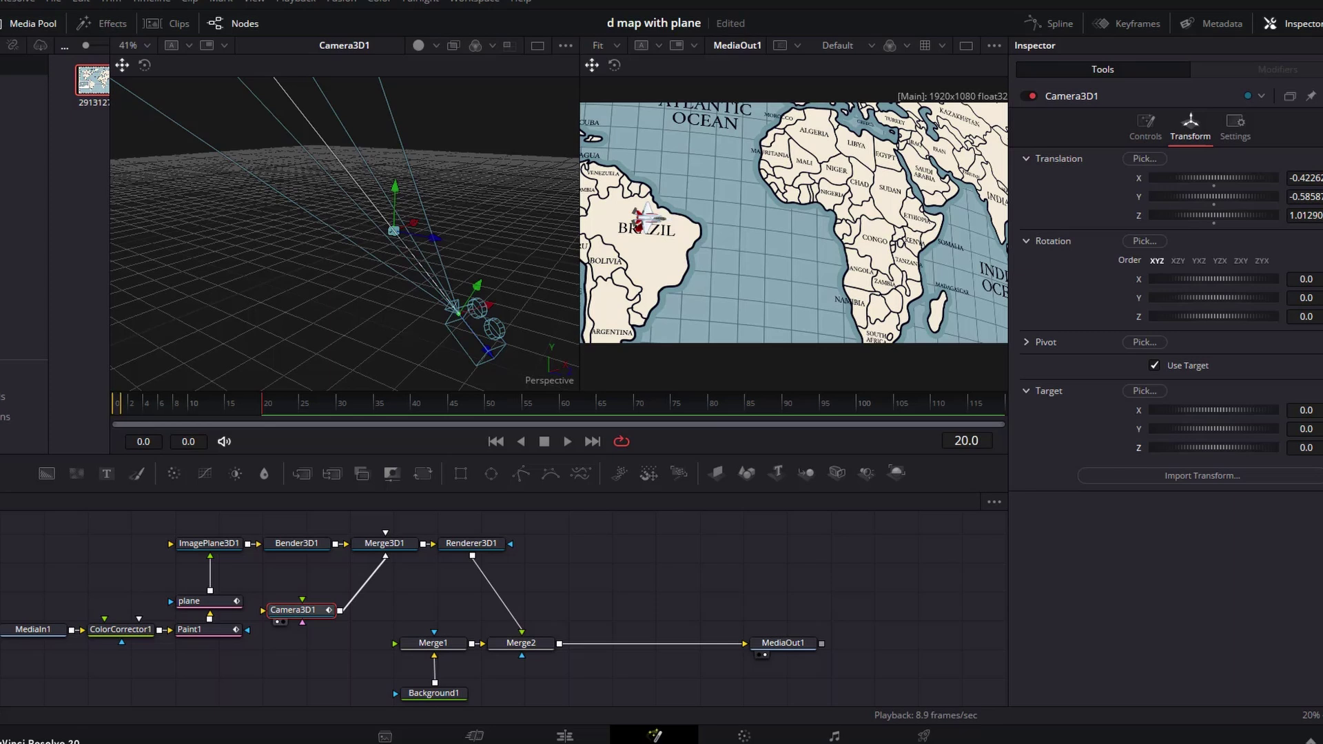
Step: At frame 100, pull the camera back to show the arc, then return to frame 0
click(858, 407)
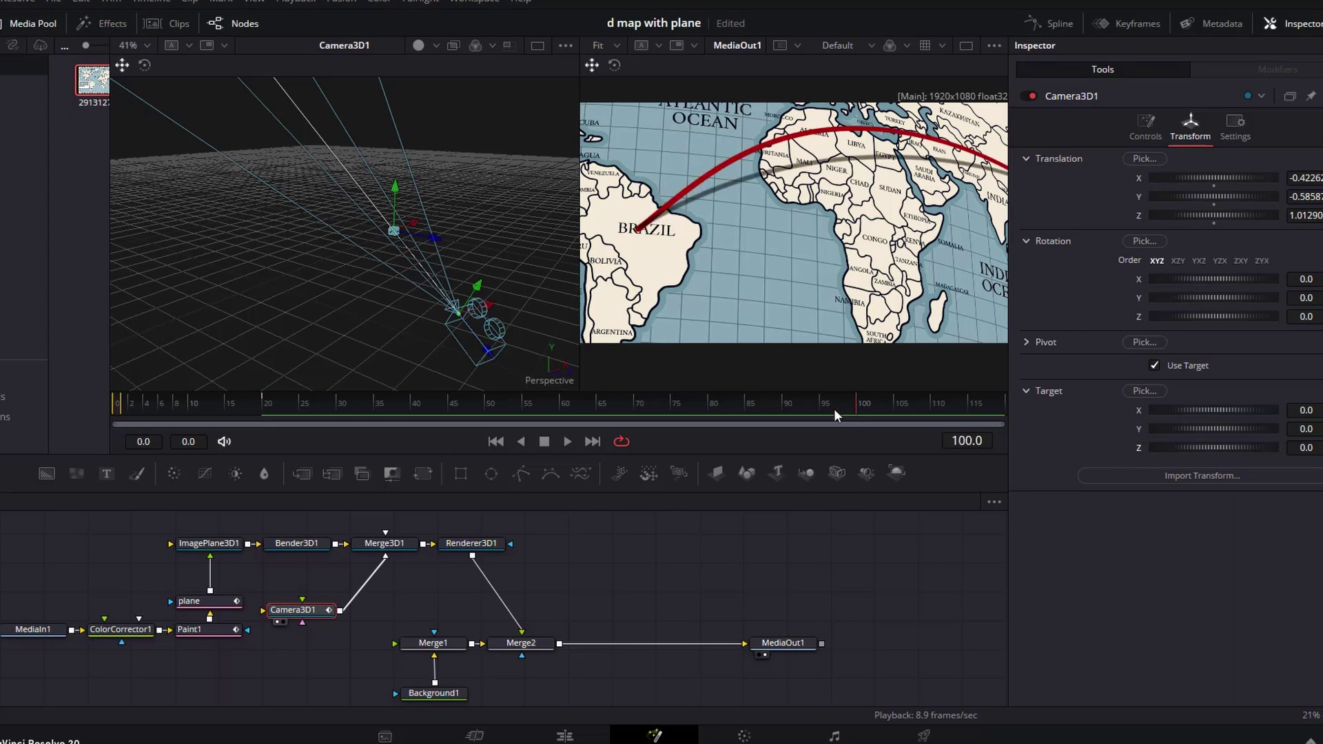
drag(483, 342, 488, 314)
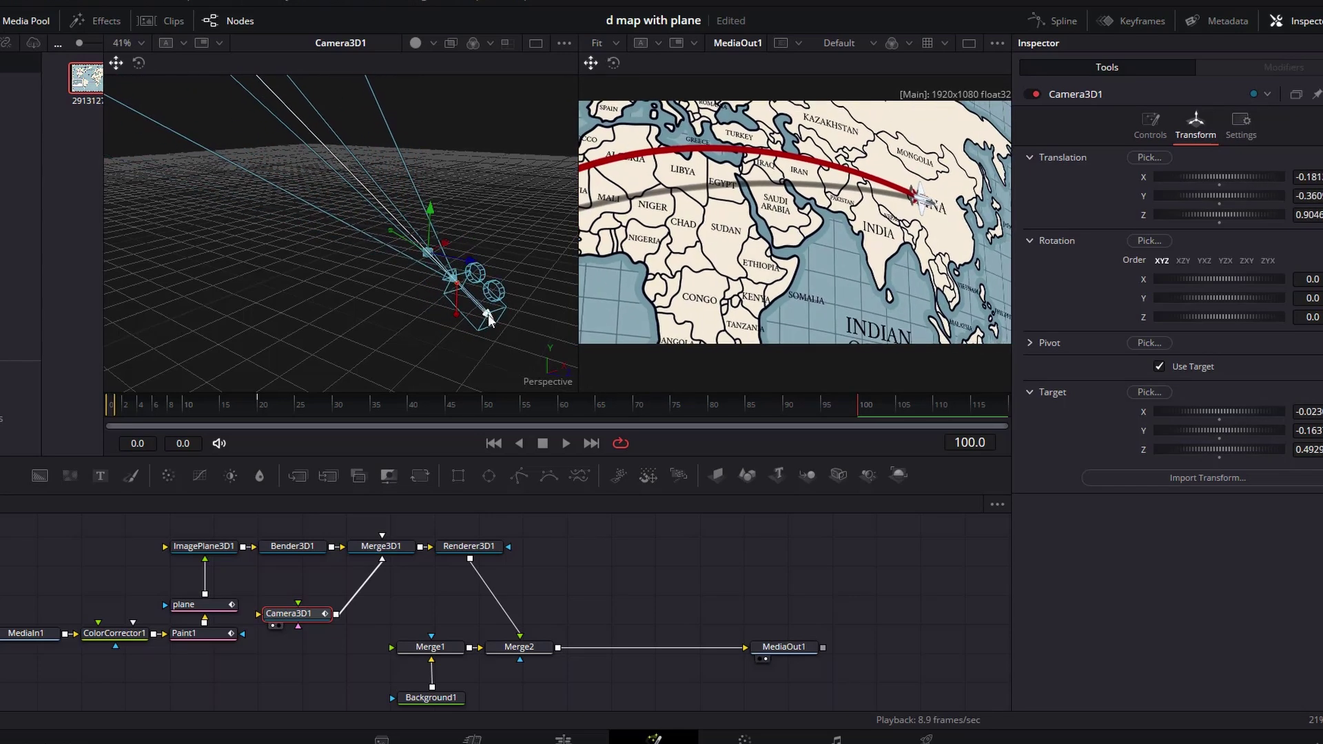
click(542, 443)
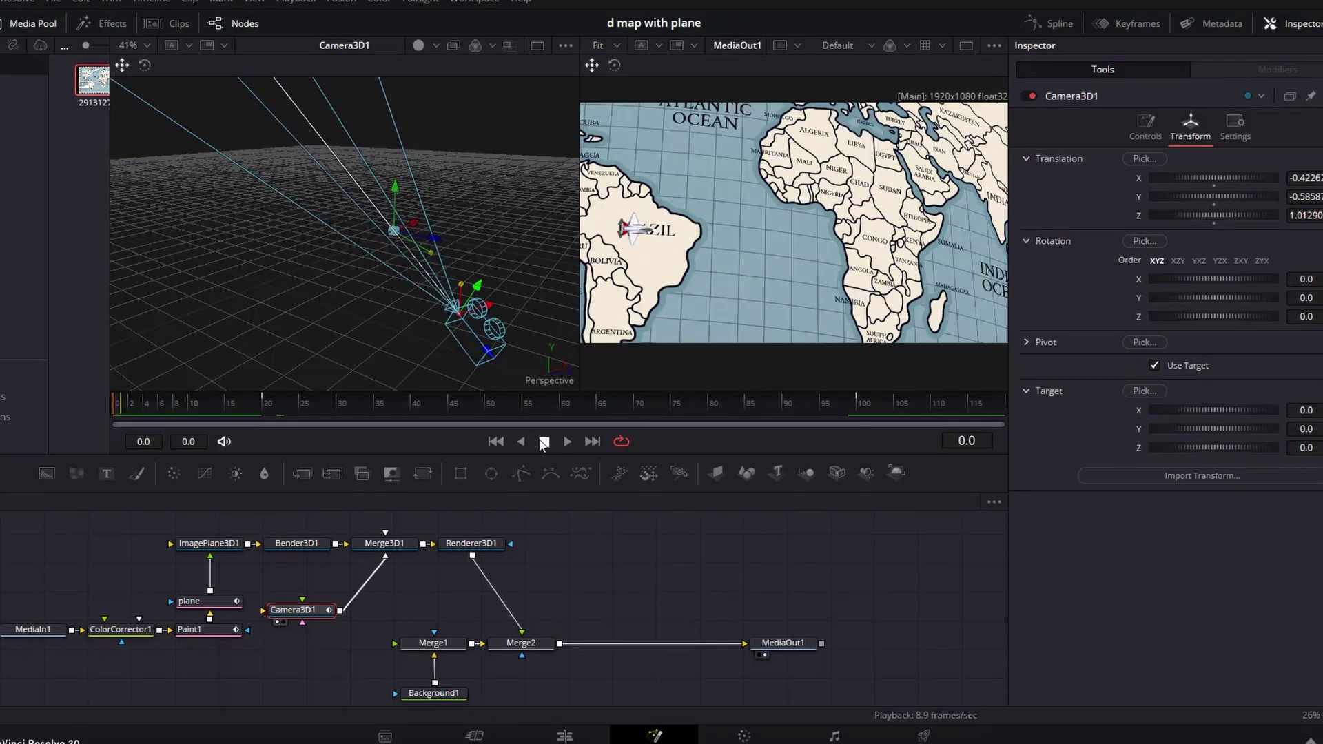
Step: On the Edit page, play back the timeline to watch the plane's red arc and shadow from Brazil
click(565, 736)
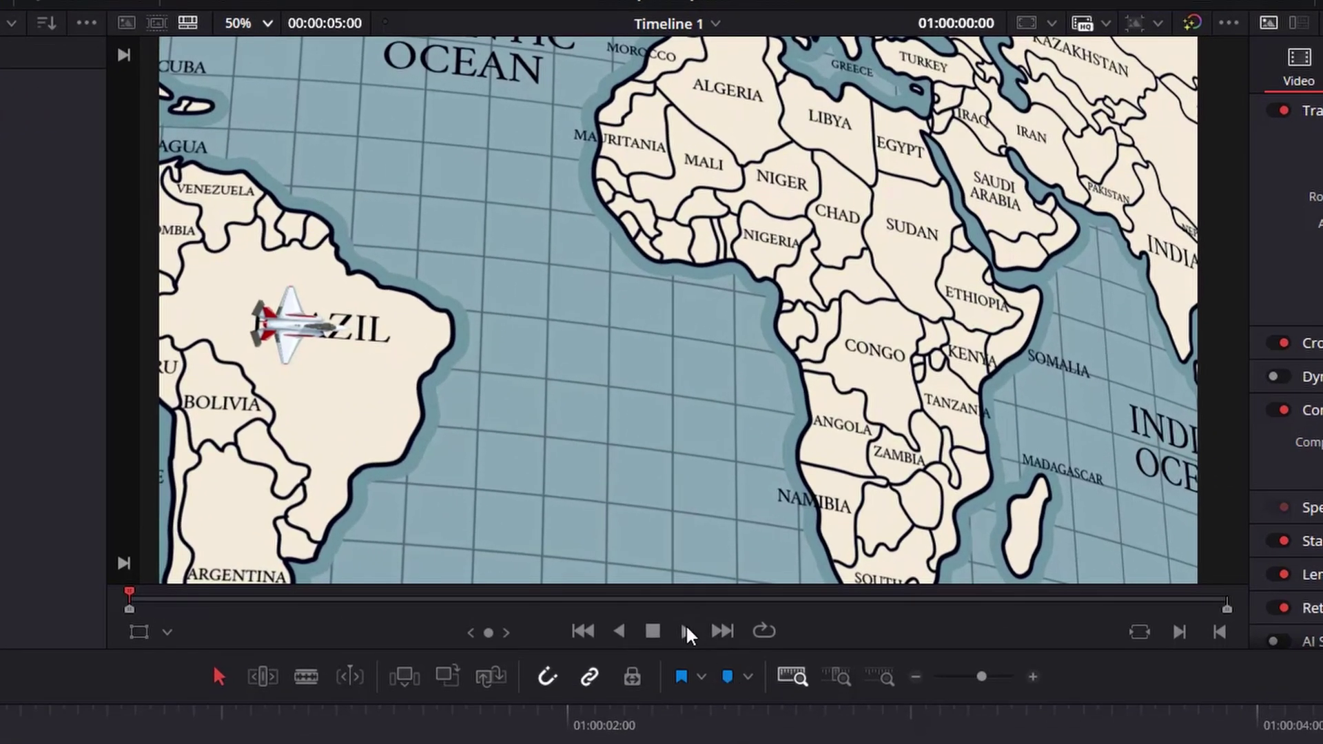
click(687, 632)
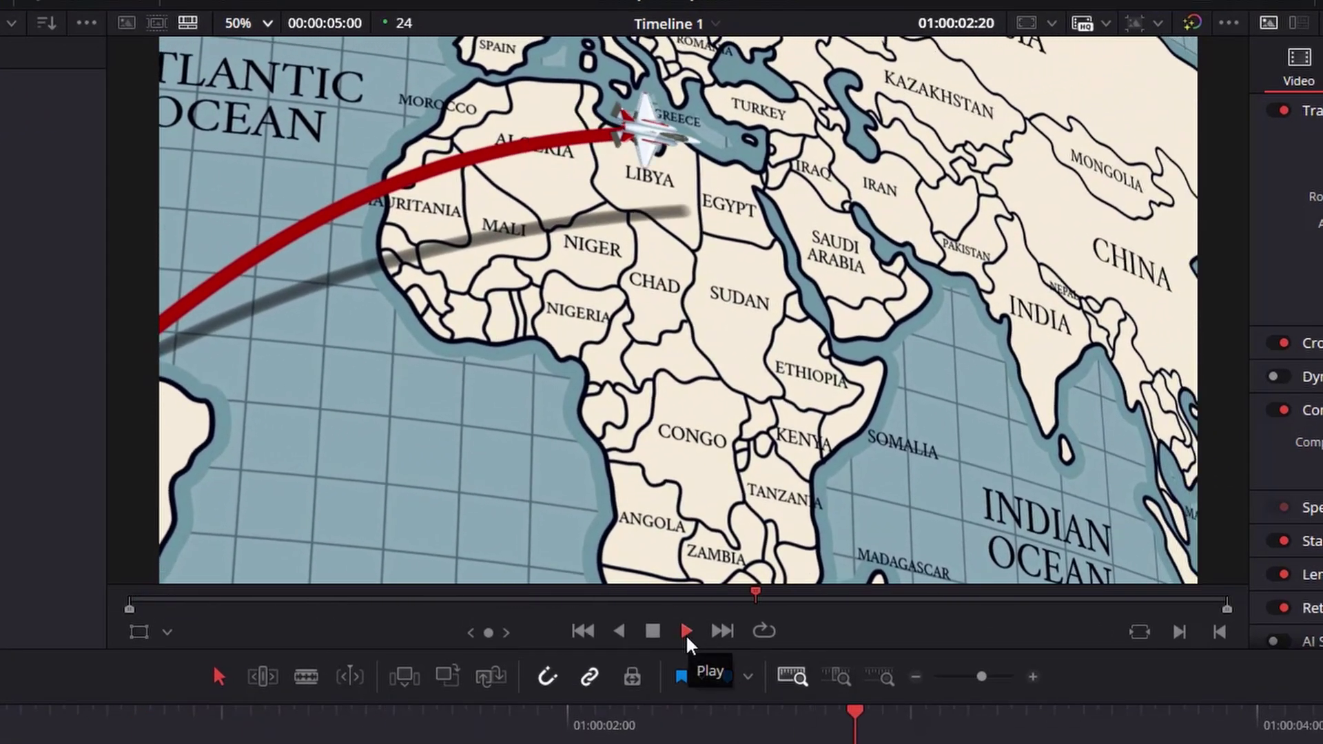